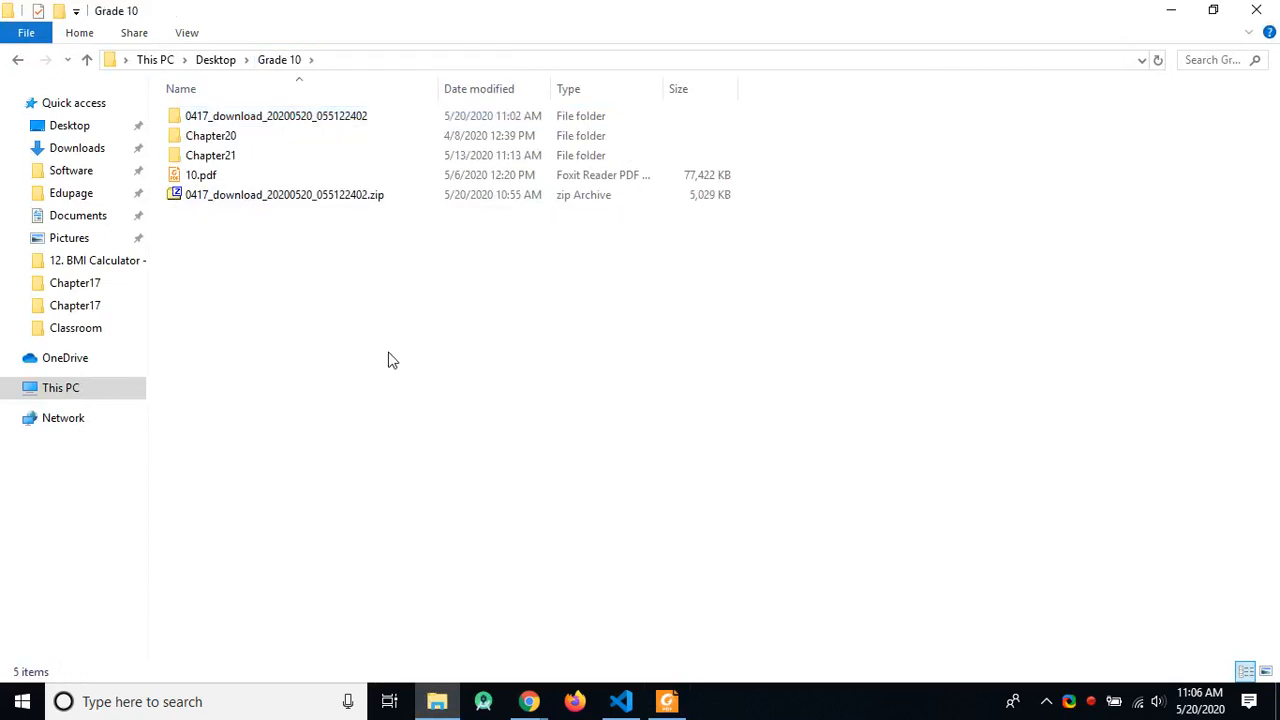
Step: Create a new Grade 10 folder named TTS, then rename it to TTSWeb after checking the task PDF
key(ctrl+shift+n)
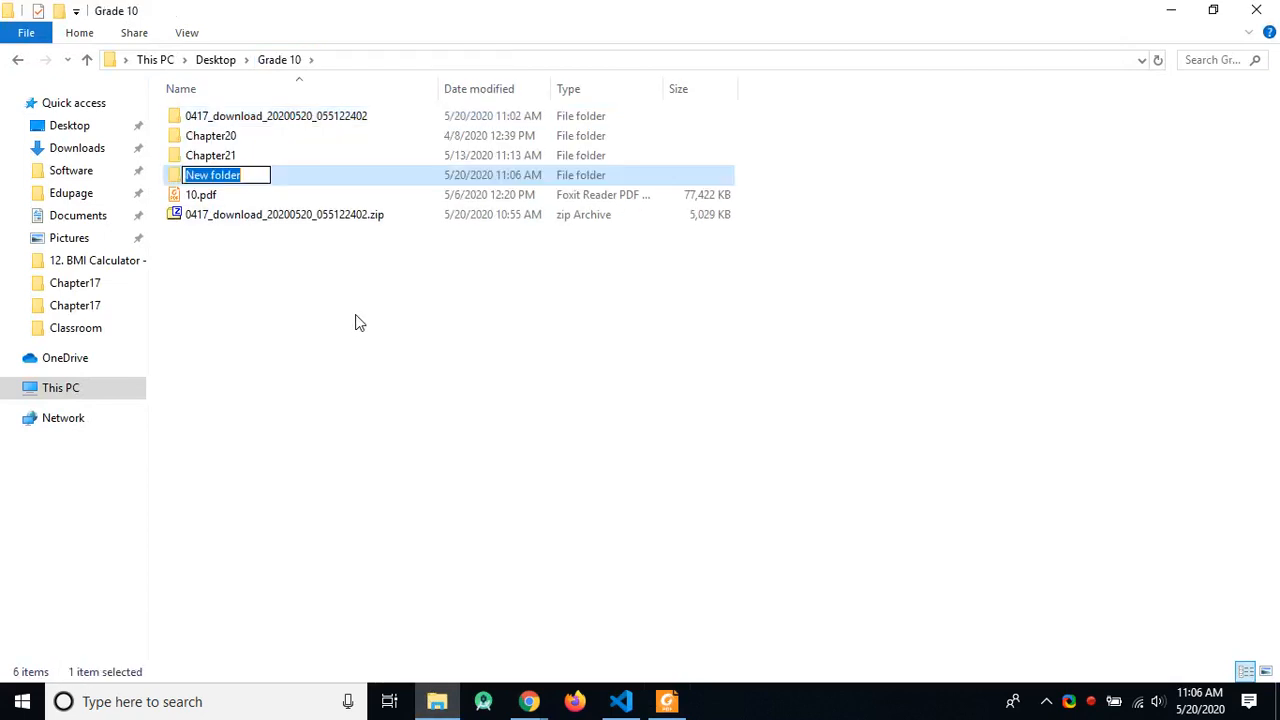
text(TTS)
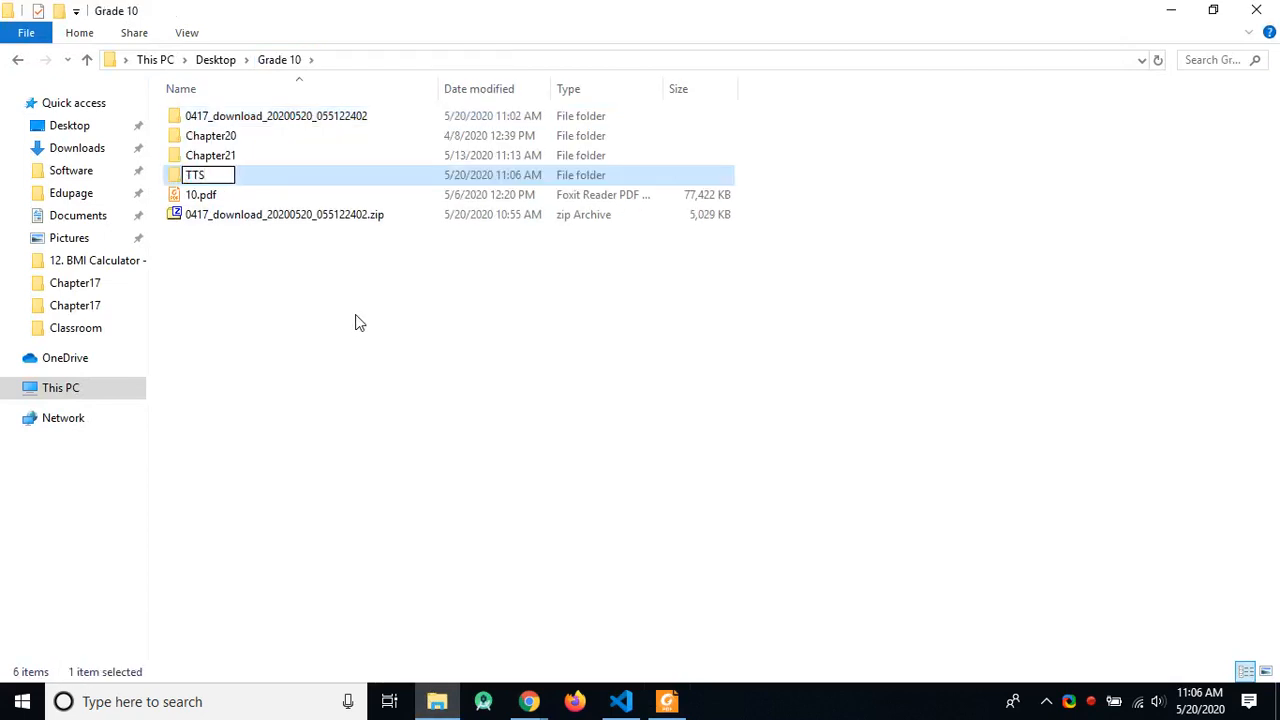
key(alt+Tab)
key(alt+Tab)
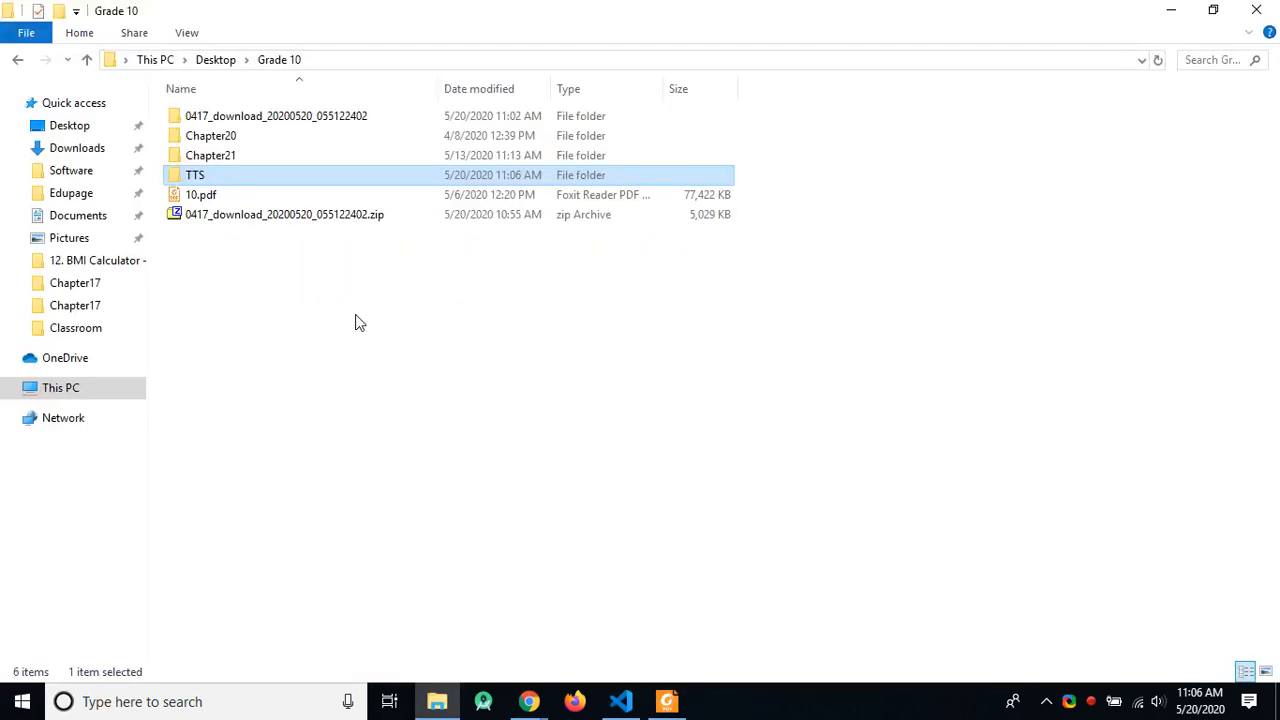
key(F2)
key(End)
text(Web)
key(Return)
key(alt+Tab)
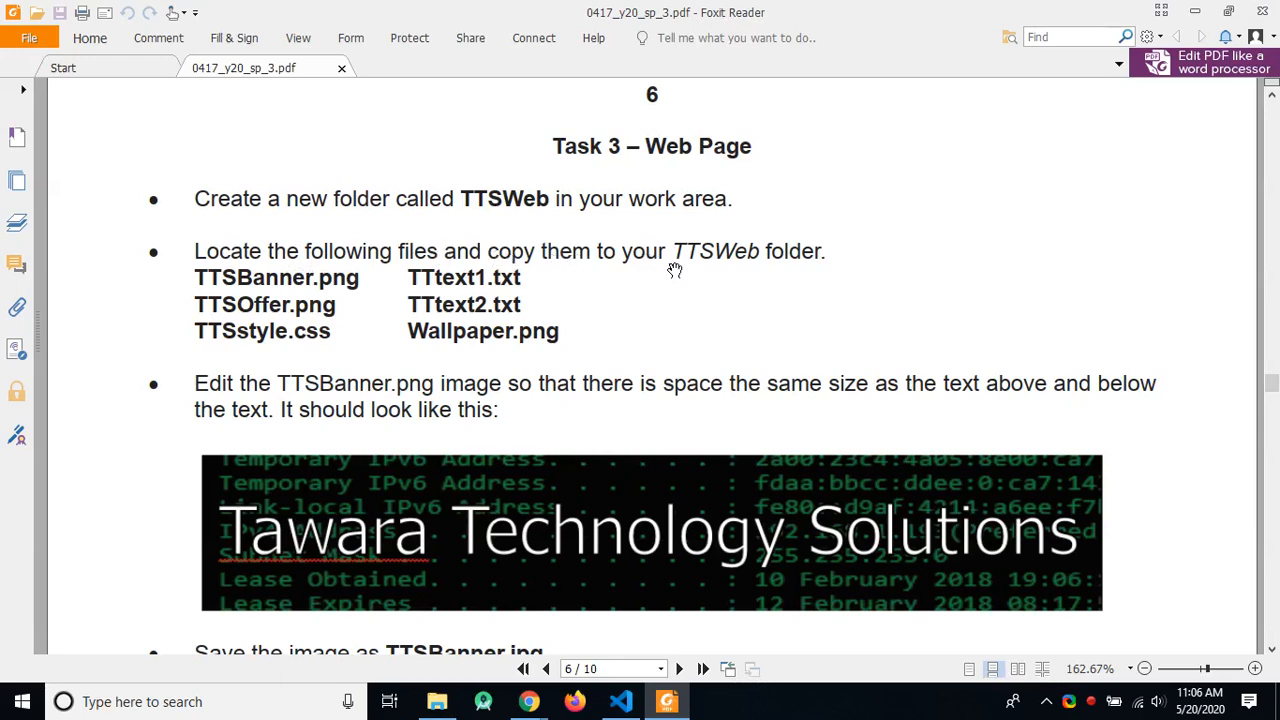
Step: Copy 0417_y20_ss_3.zip from the download folder into the Grade 10 folder
key(alt+Tab)
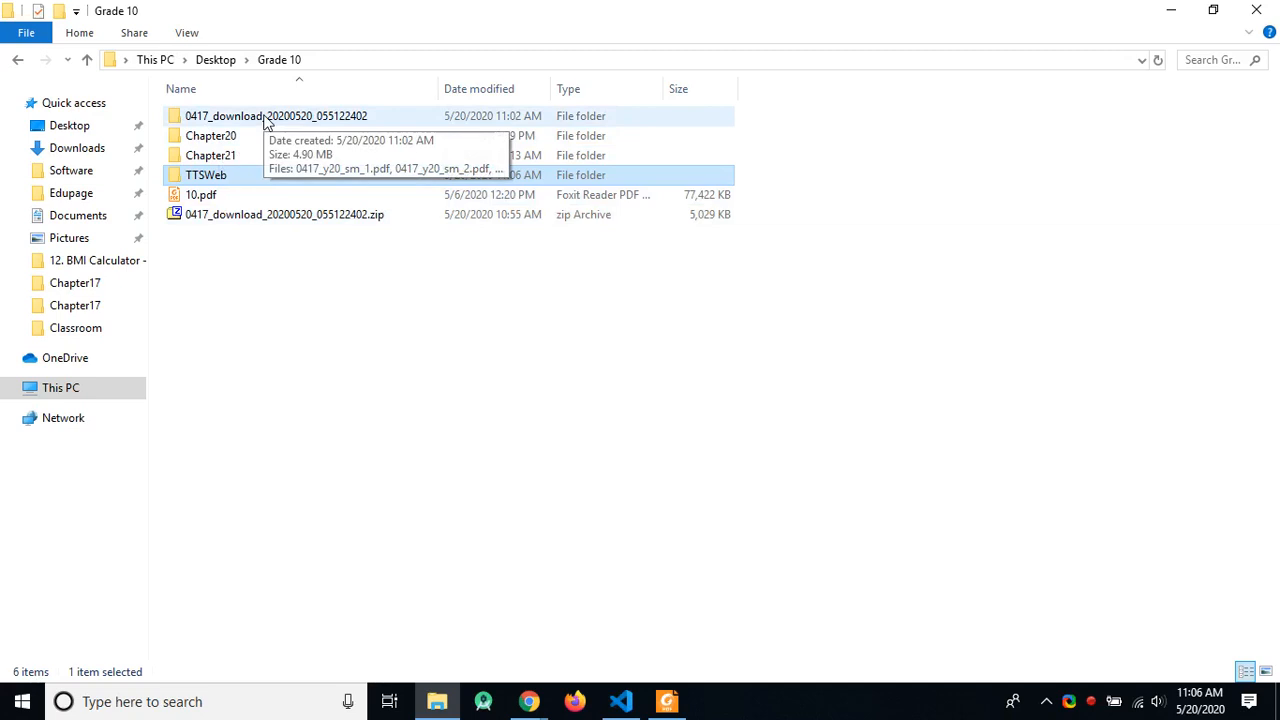
double_click(266, 118)
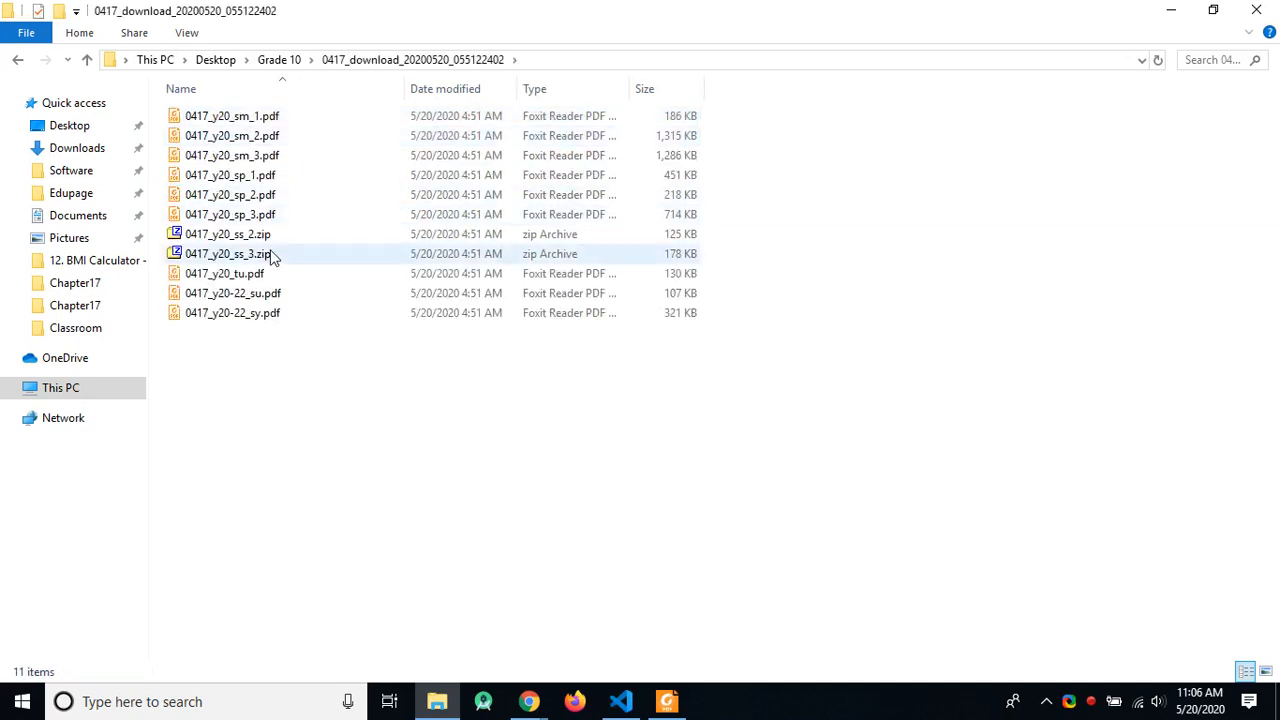
click(462, 257)
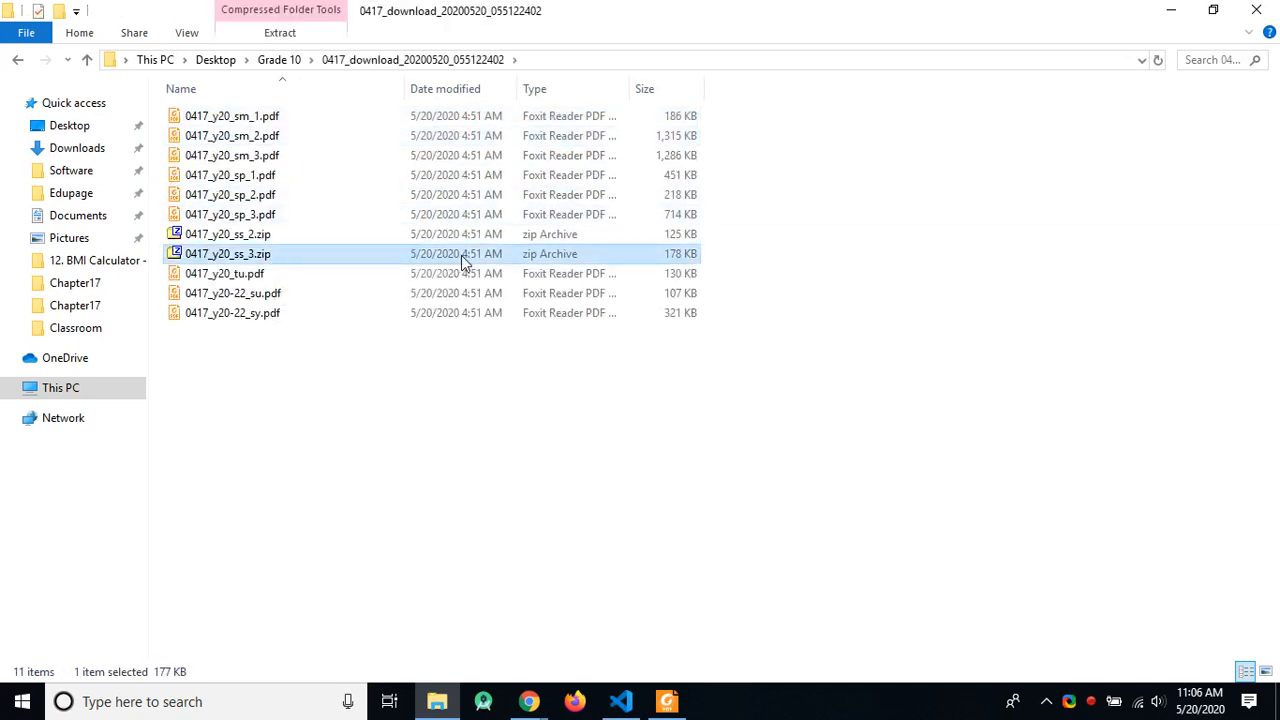
click(279, 60)
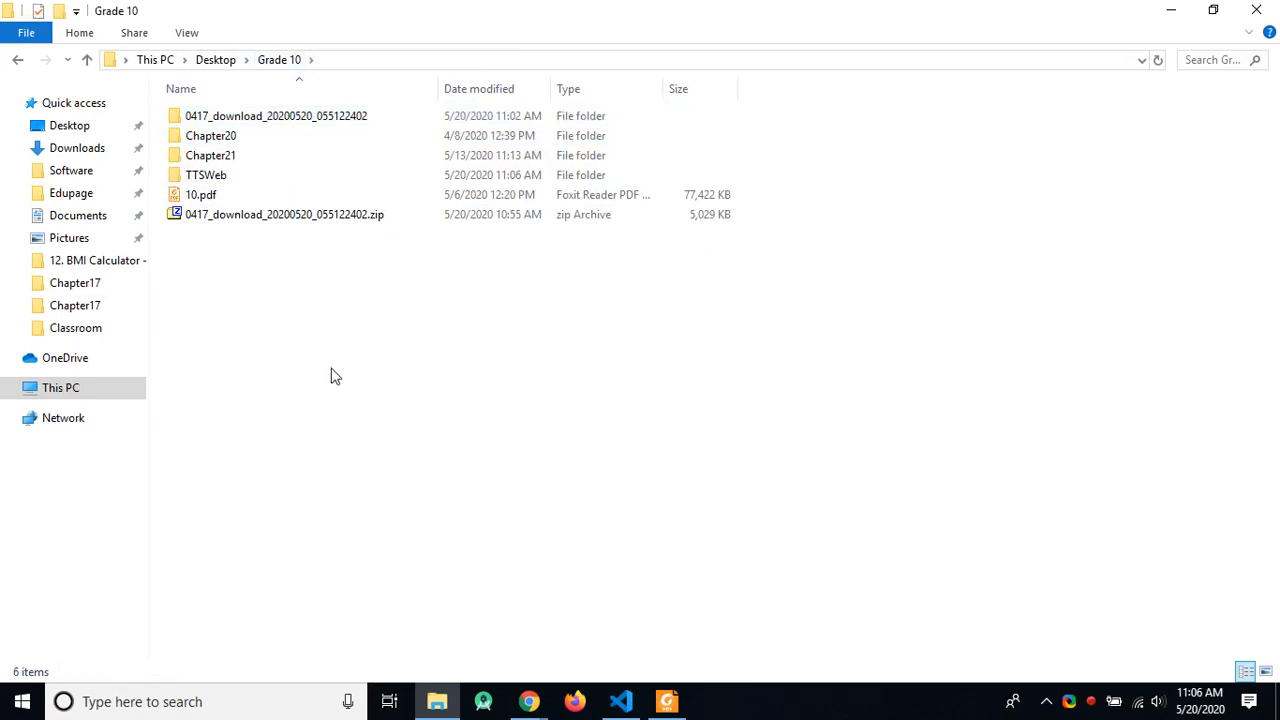
key(ctrl+v)
Step: Extract the pasted zip with 7-Zip into a 0417_y20_ss_3 folder and open it
right_click(263, 328)
click(229, 237)
right_click(229, 241)
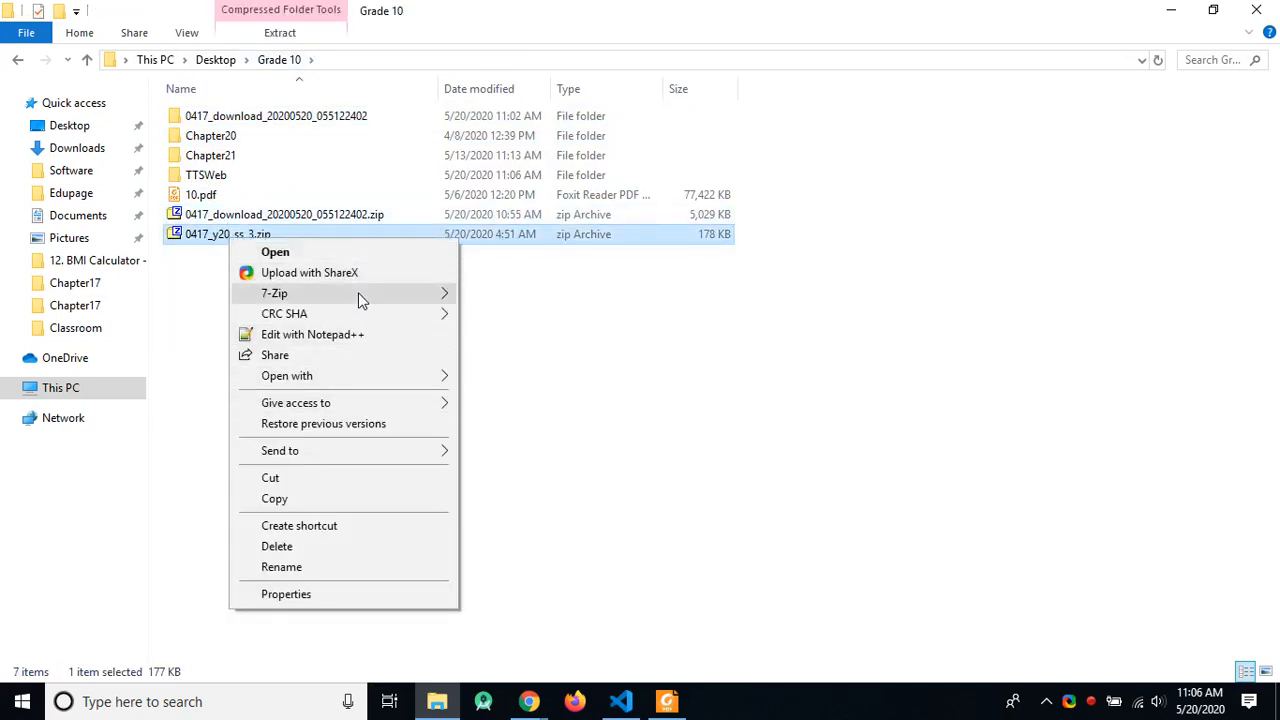
click(196, 294)
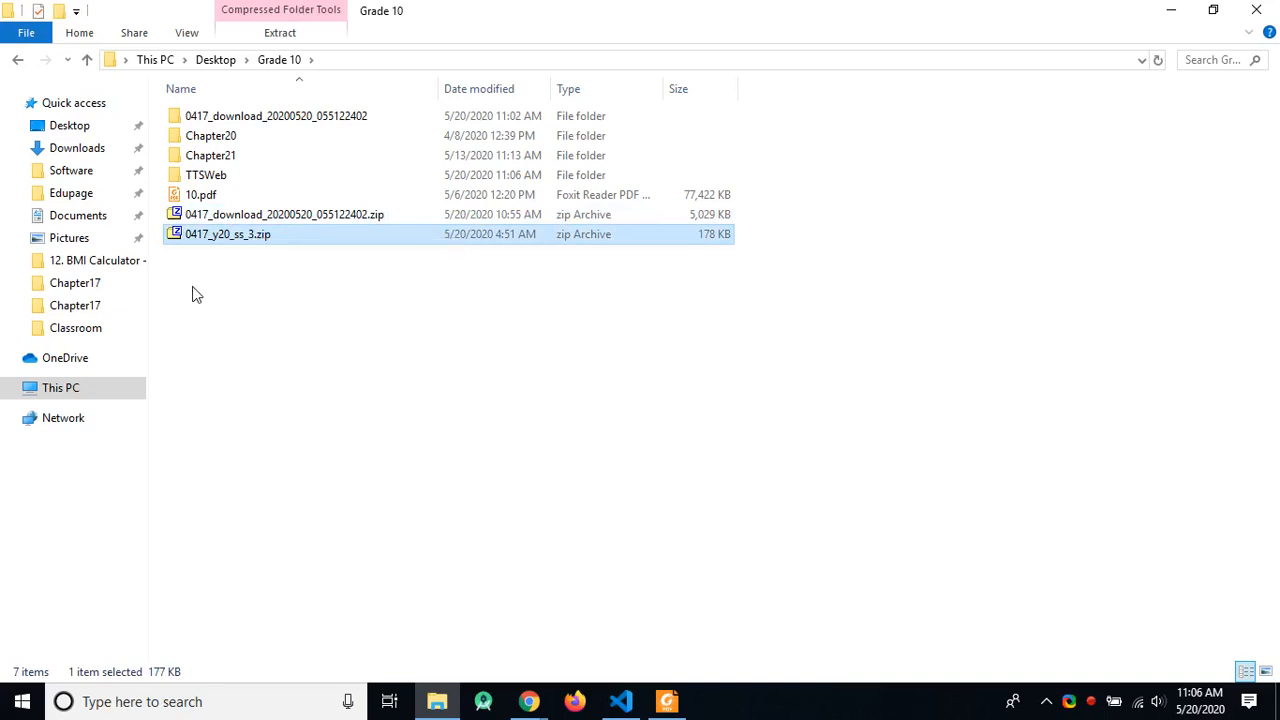
right_click(227, 235)
mouse_move(375, 286)
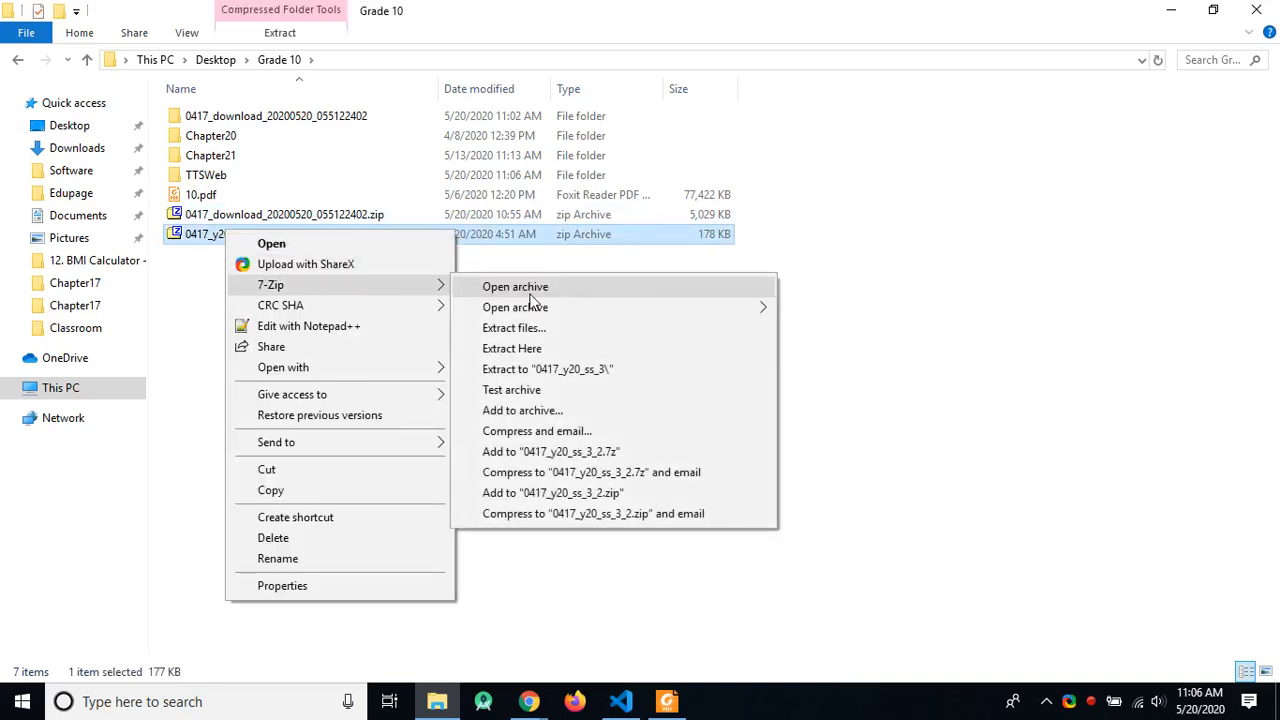
click(531, 369)
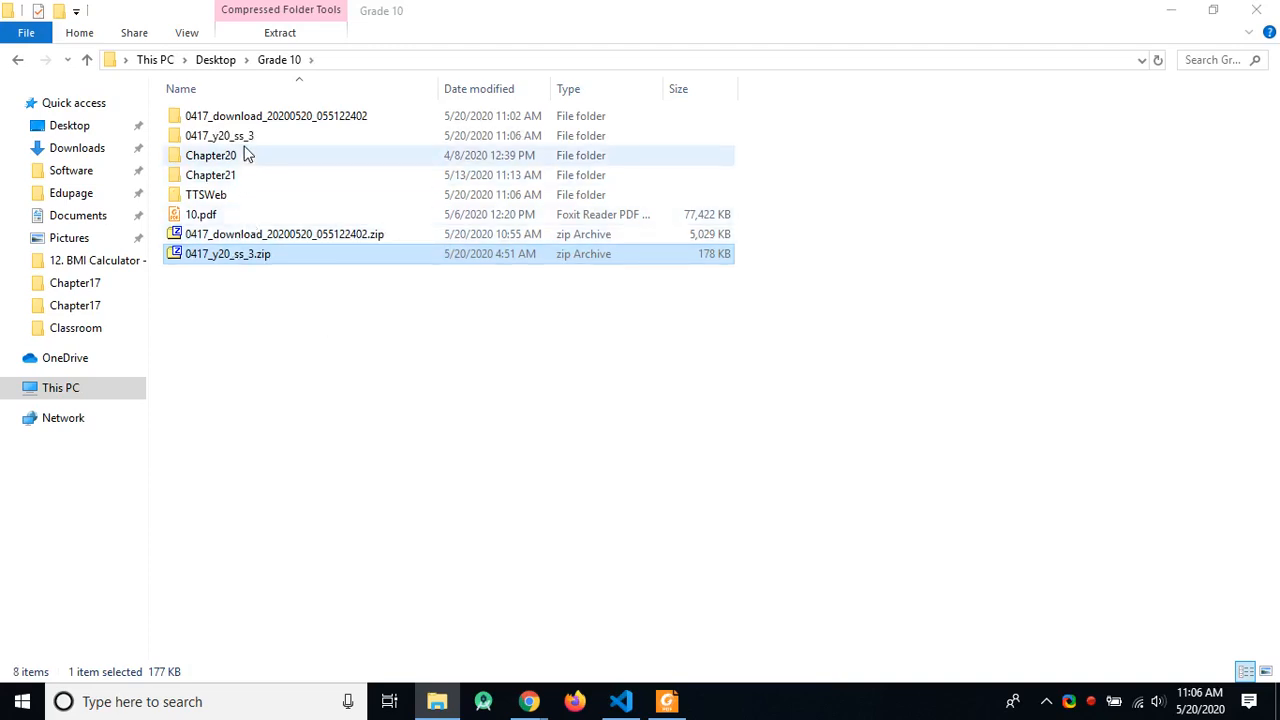
double_click(248, 136)
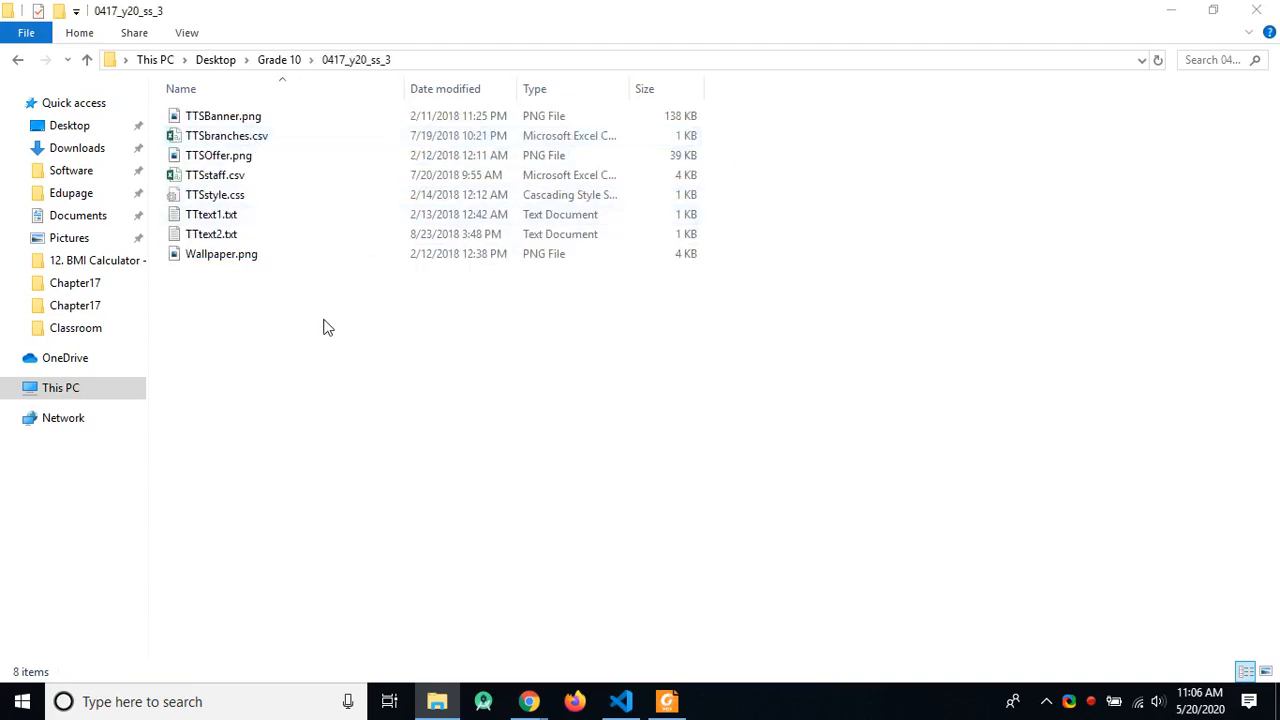
Step: Compare the eight extracted files with the task PDF's list and sort them by type
drag(248, 315, 207, 100)
key(alt+Tab)
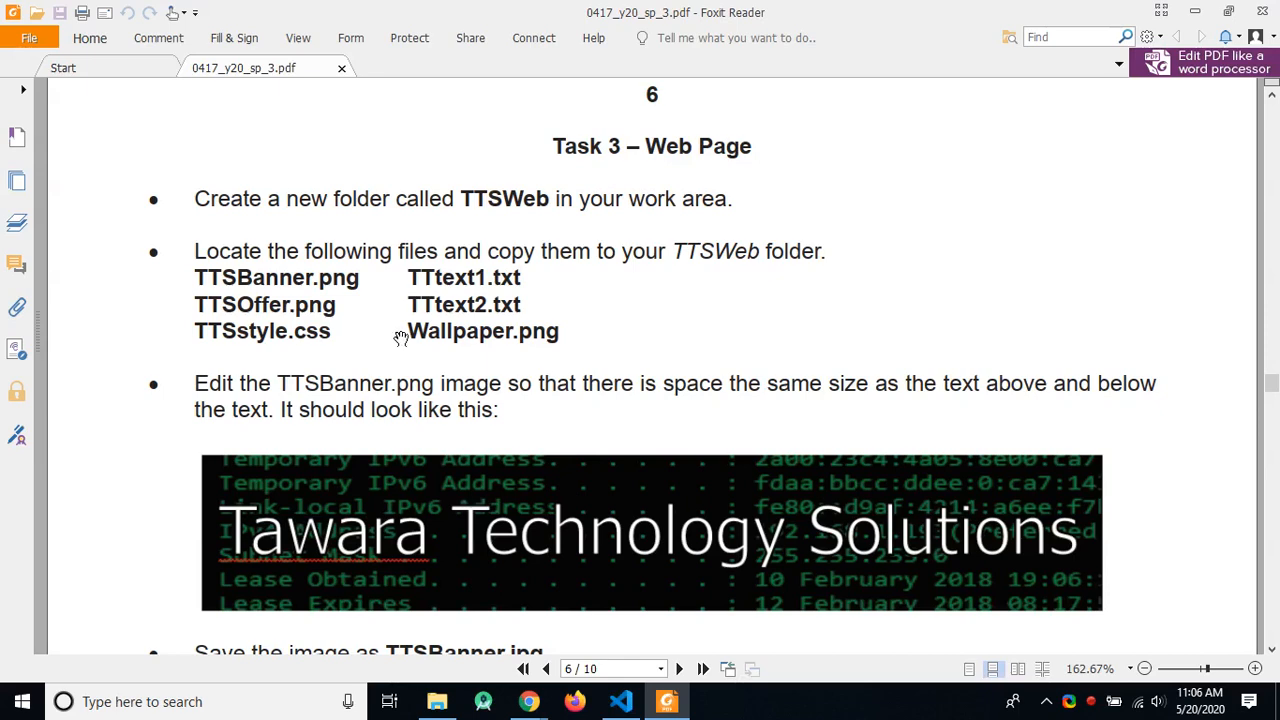
key(alt+Tab)
click(358, 334)
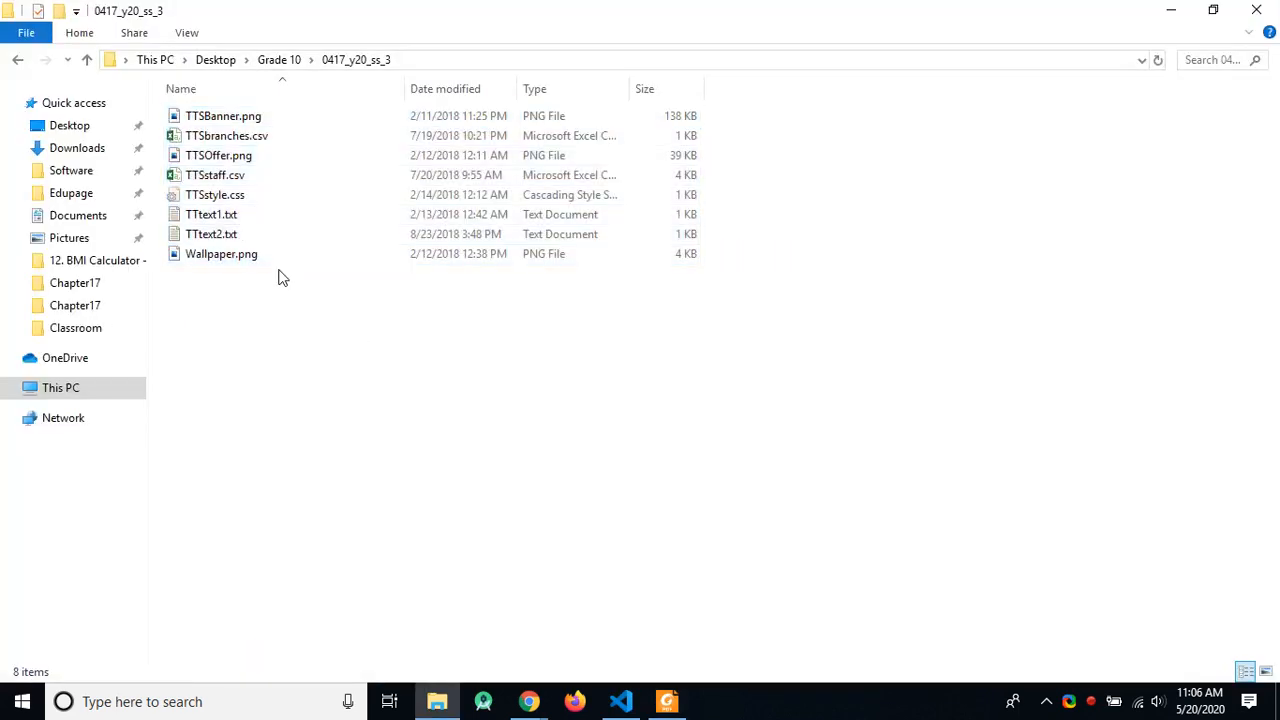
click(306, 91)
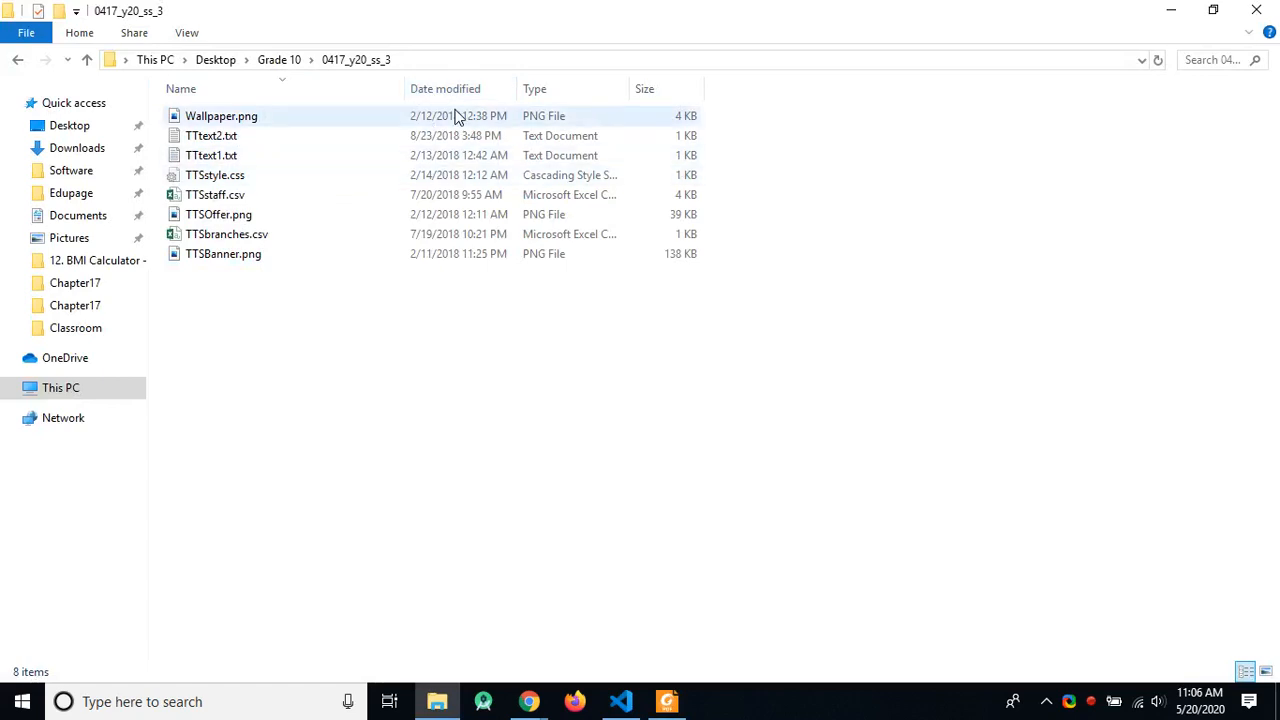
click(540, 91)
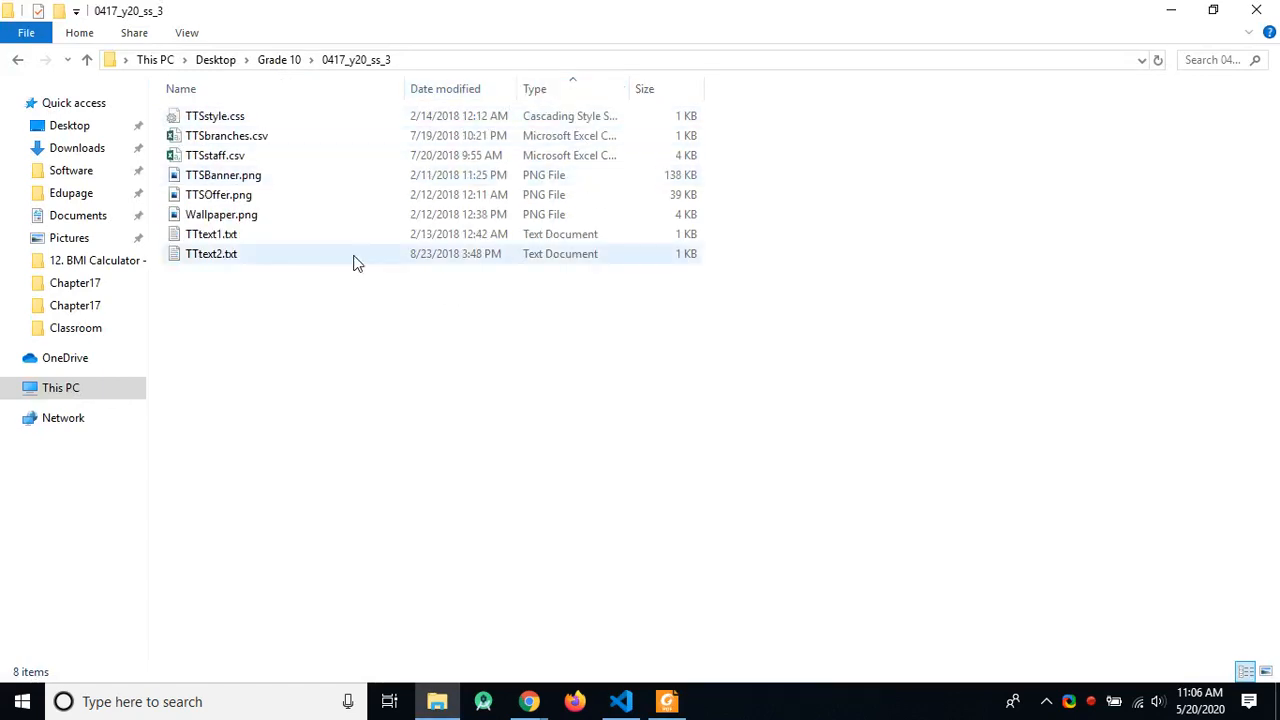
Step: Copy TTSBanner.png, TTSOffer.png and Wallpaper.png into the TTSWeb folder
click(248, 179)
ctrl+click(237, 194)
ctrl+click(308, 211)
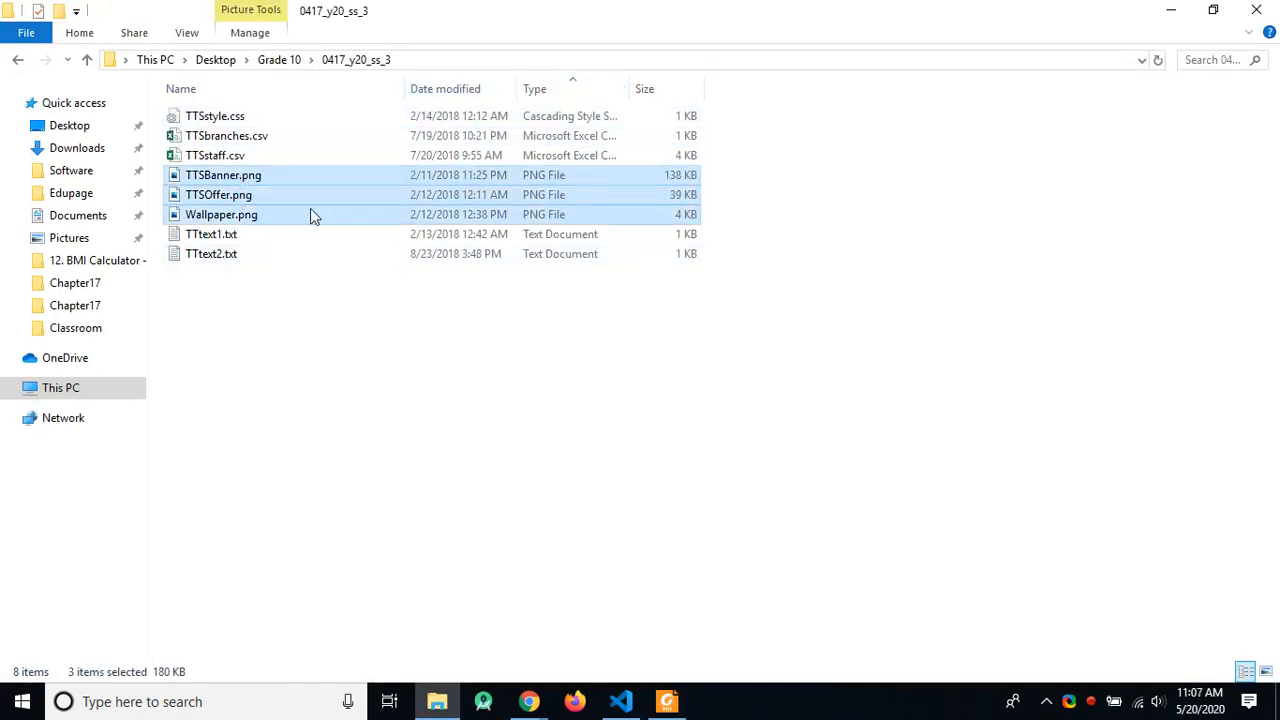
click(279, 60)
click(228, 196)
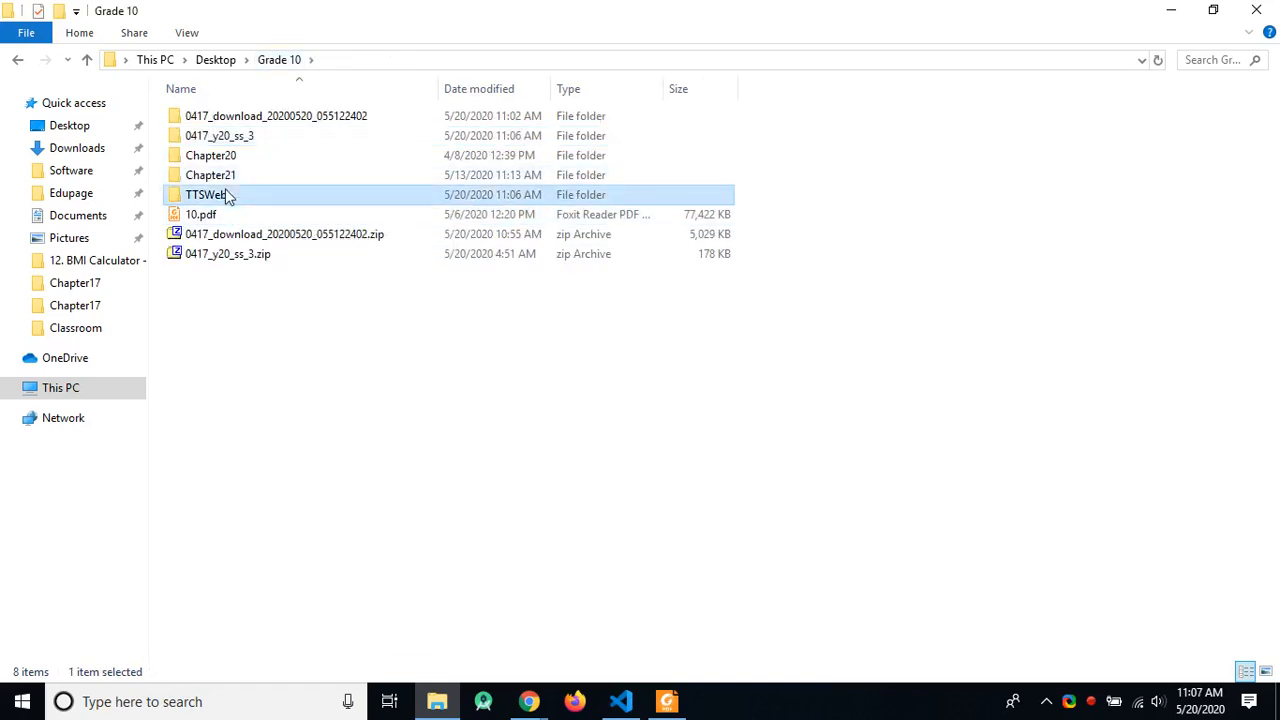
double_click(228, 195)
click(290, 62)
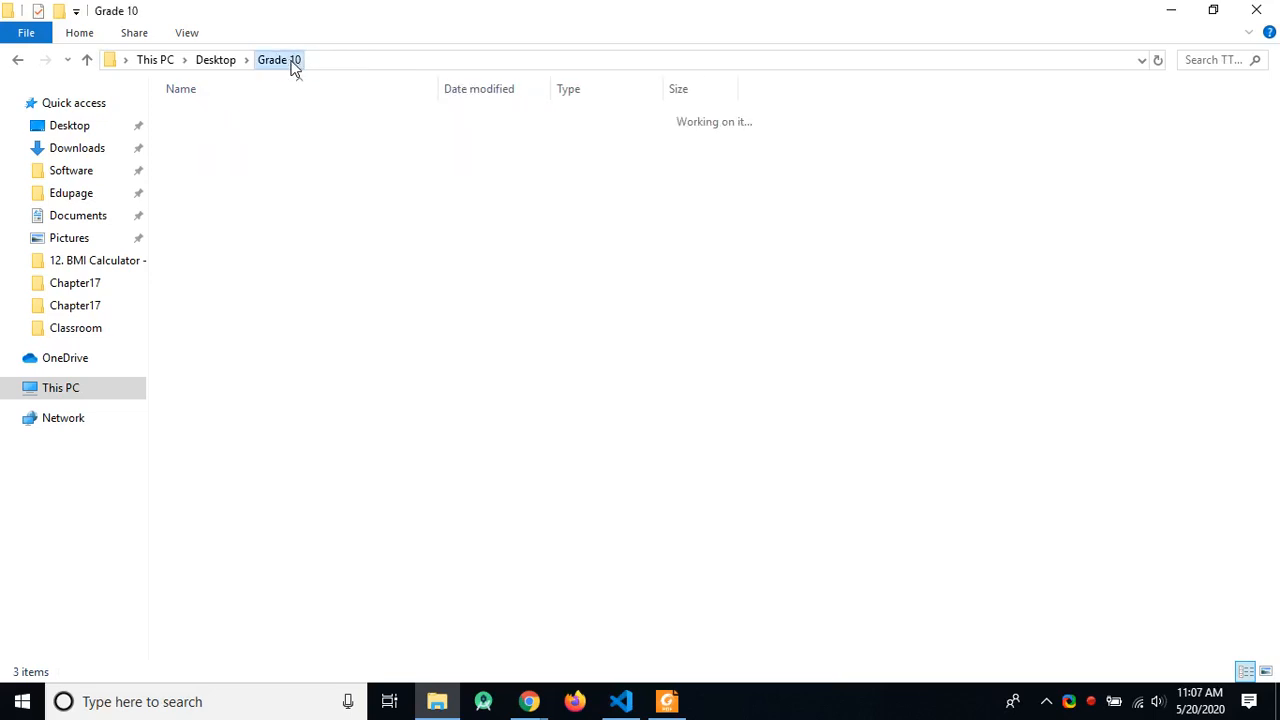
click(228, 140)
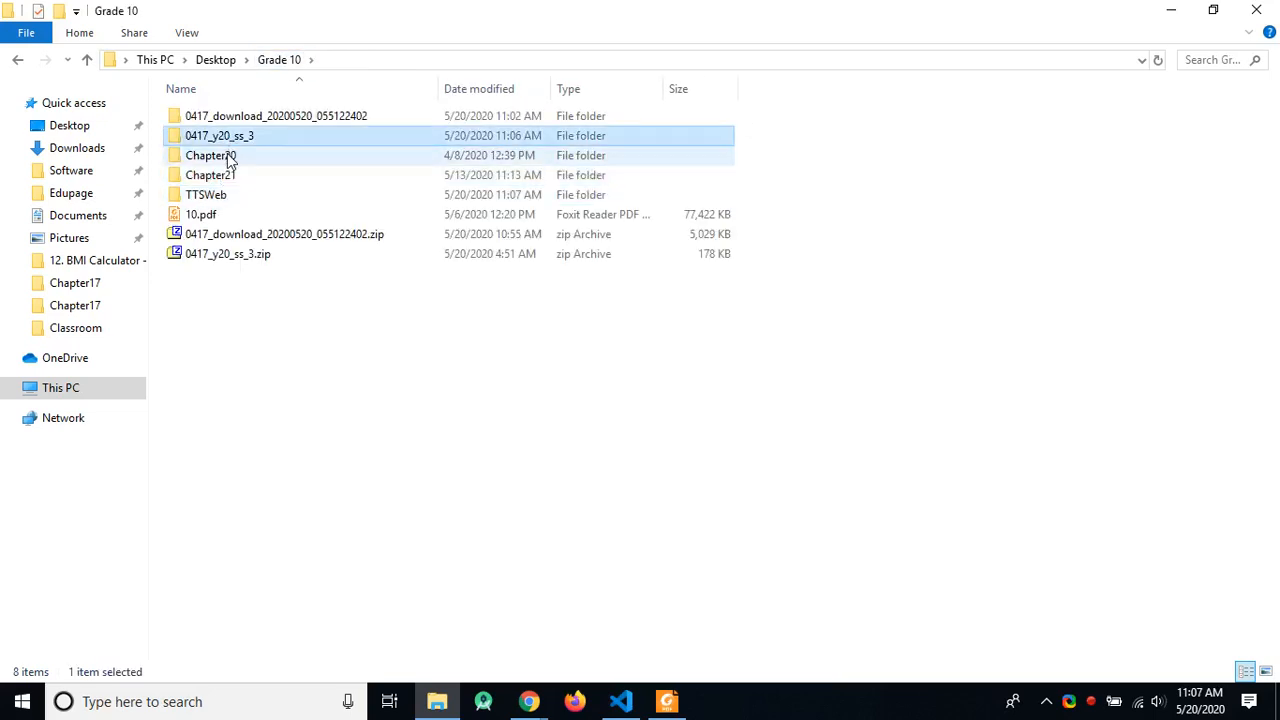
double_click(253, 137)
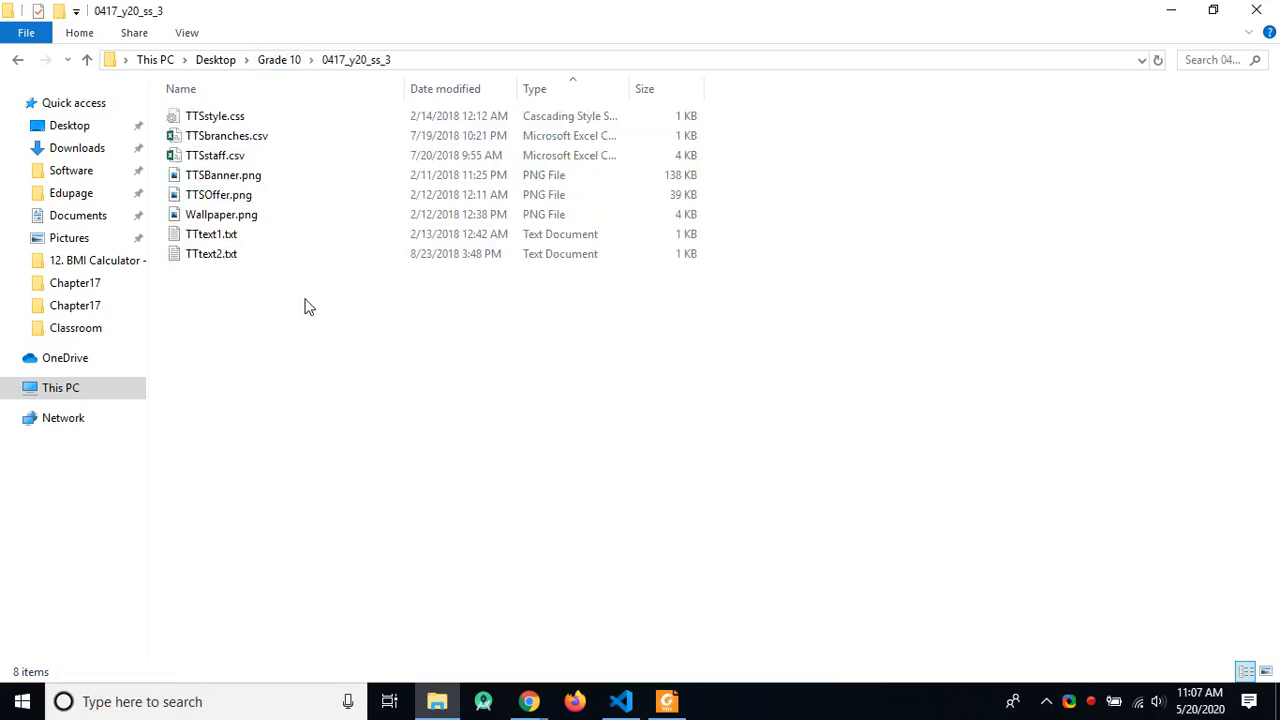
Step: Copy TTSstyle.css, TTtext1.txt and TTtext2.txt into TTSWeb as well
key(alt+Tab)
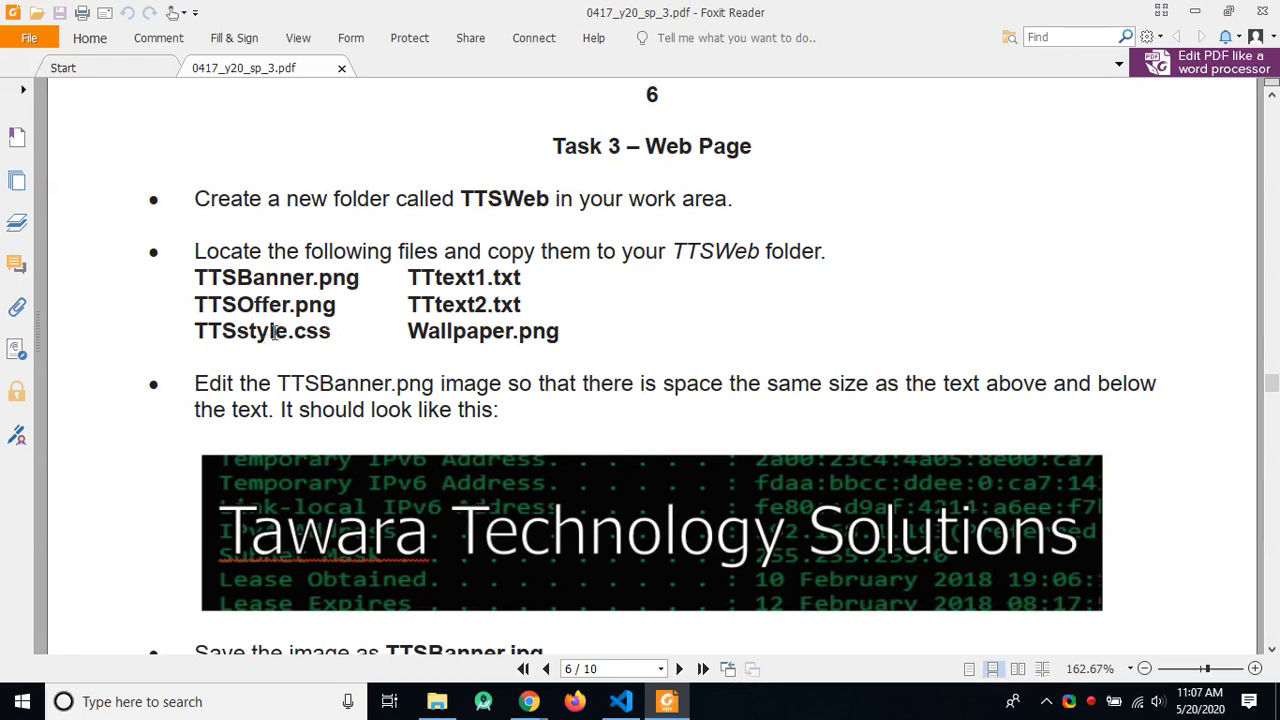
key(alt+Tab)
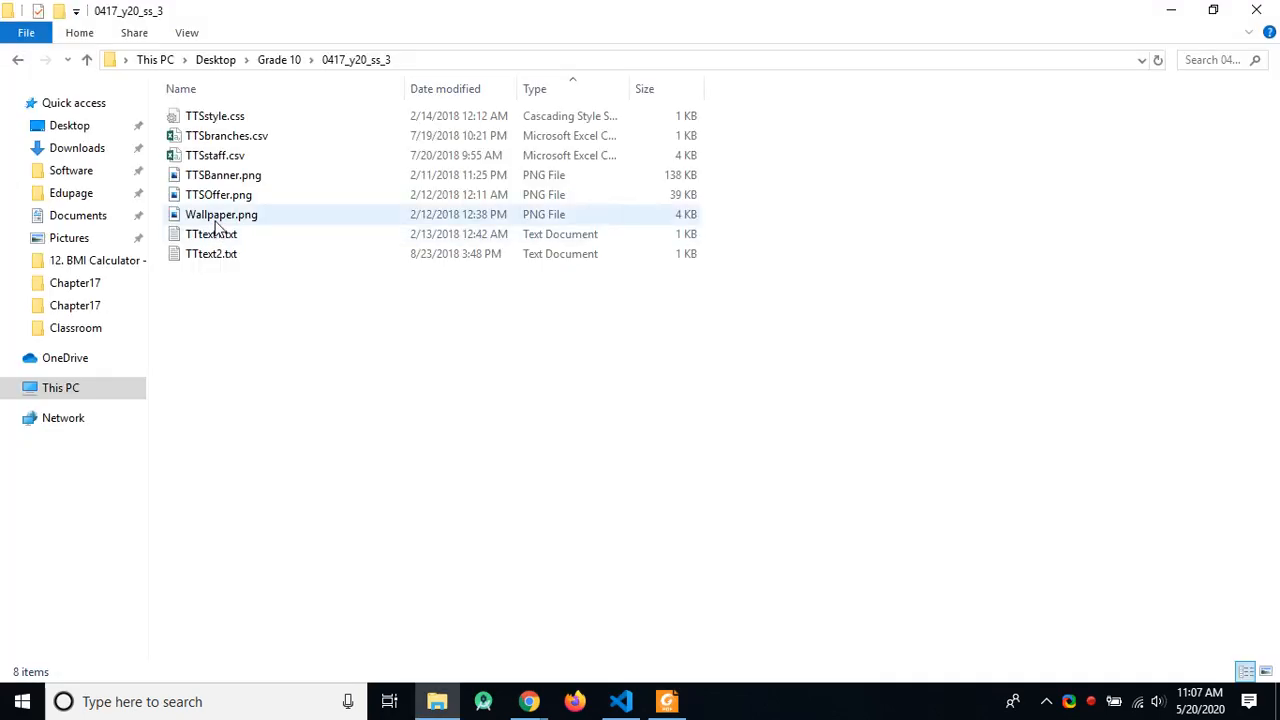
click(263, 120)
drag(240, 288, 220, 238)
key(alt+Tab)
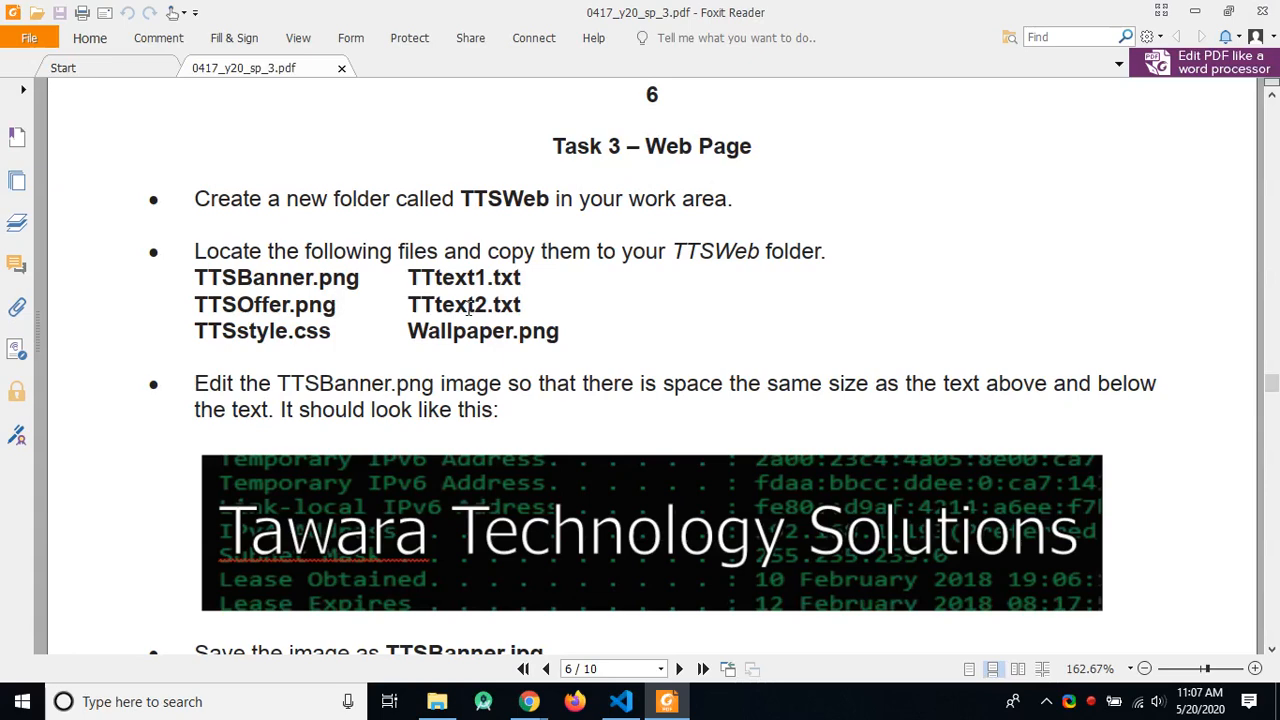
key(alt+Tab)
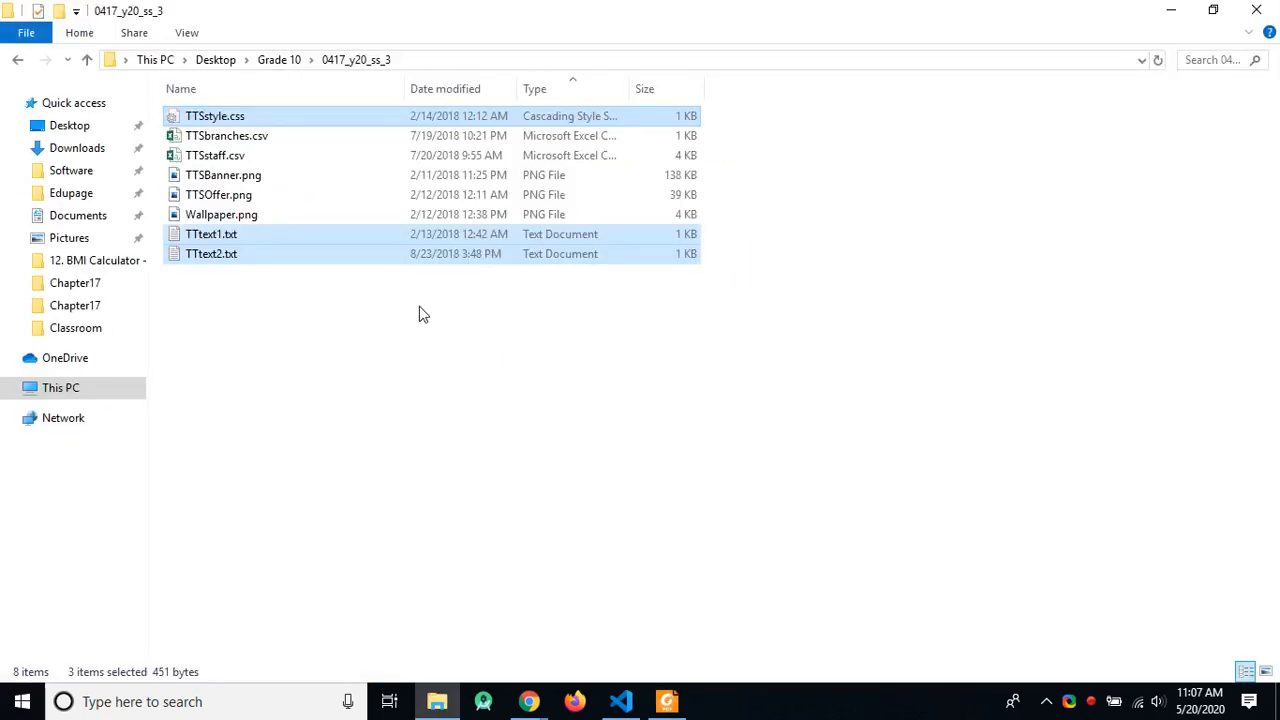
click(262, 57)
click(240, 195)
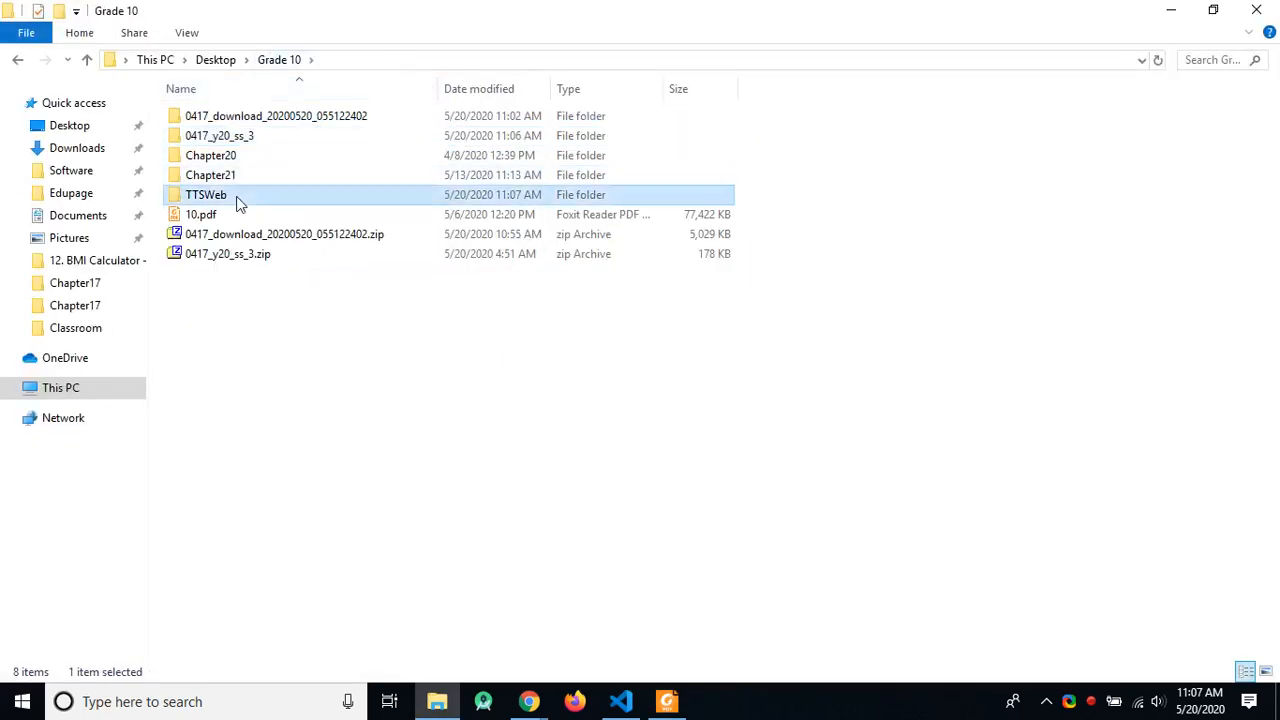
double_click(240, 197)
key(ctrl+v)
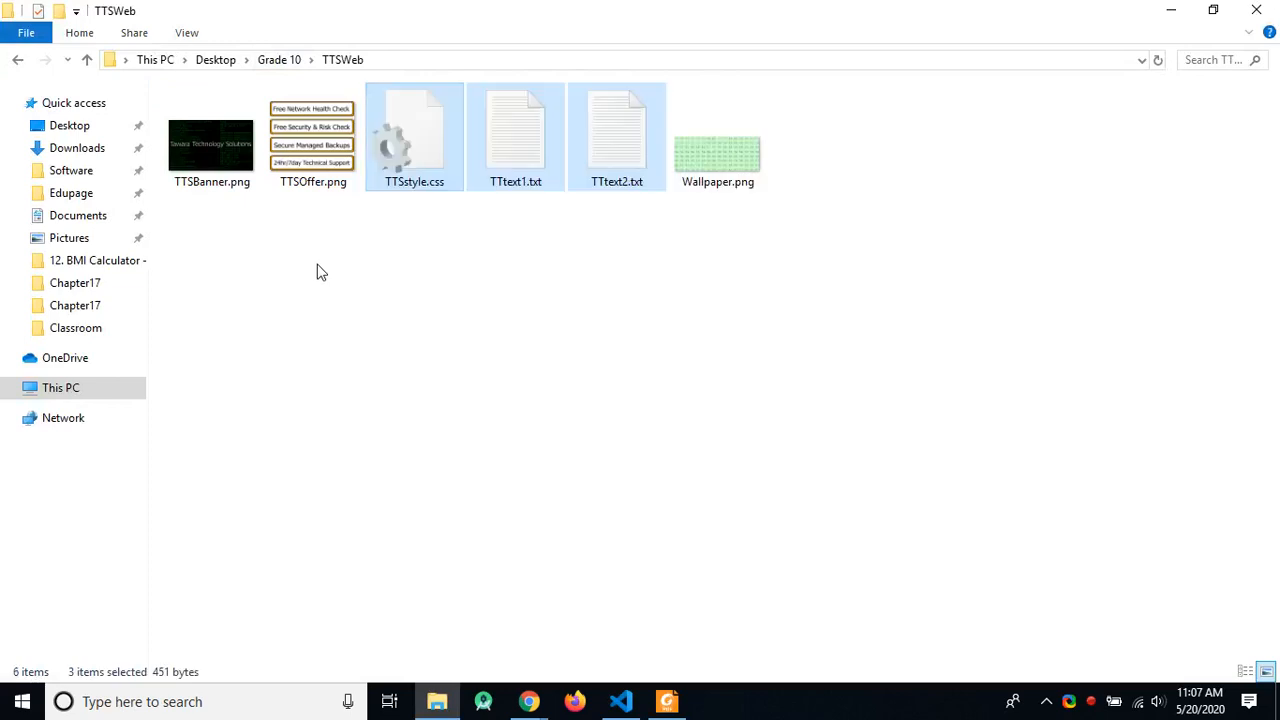
double_click(234, 172)
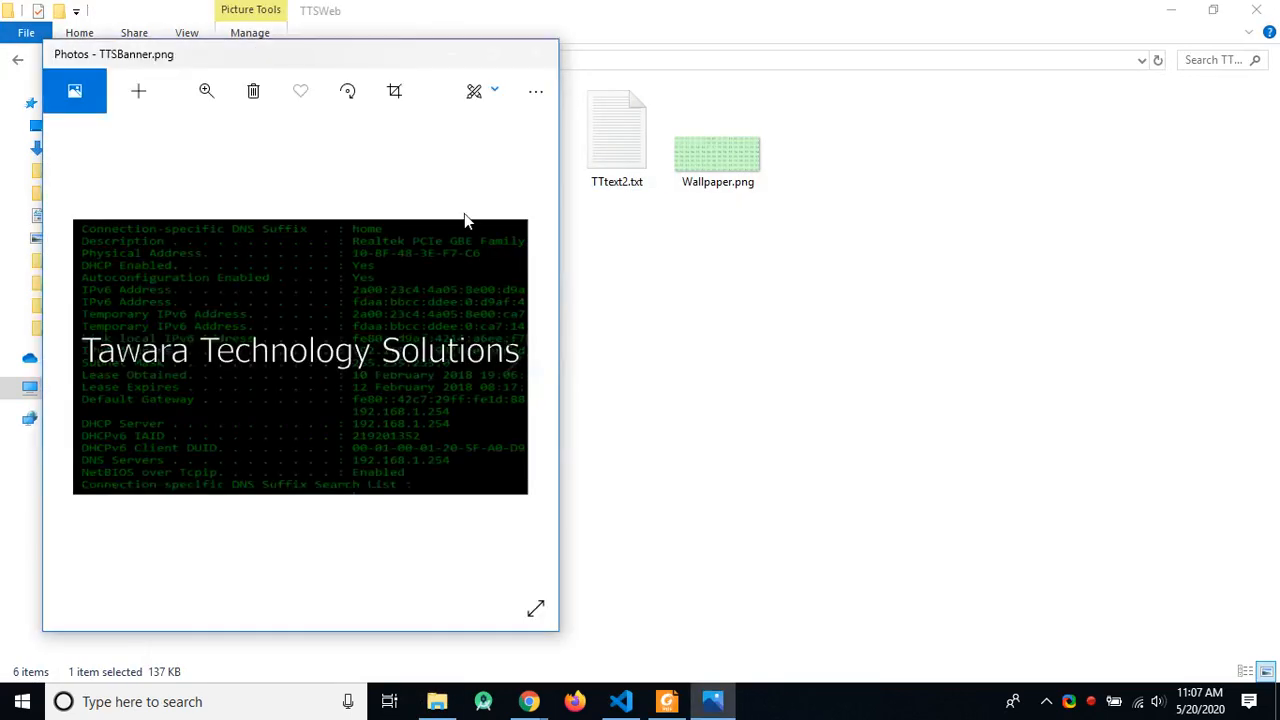
Step: View TTSBanner.png maximized, then view TTSOffer.png zoomed in and back to best fit
click(489, 53)
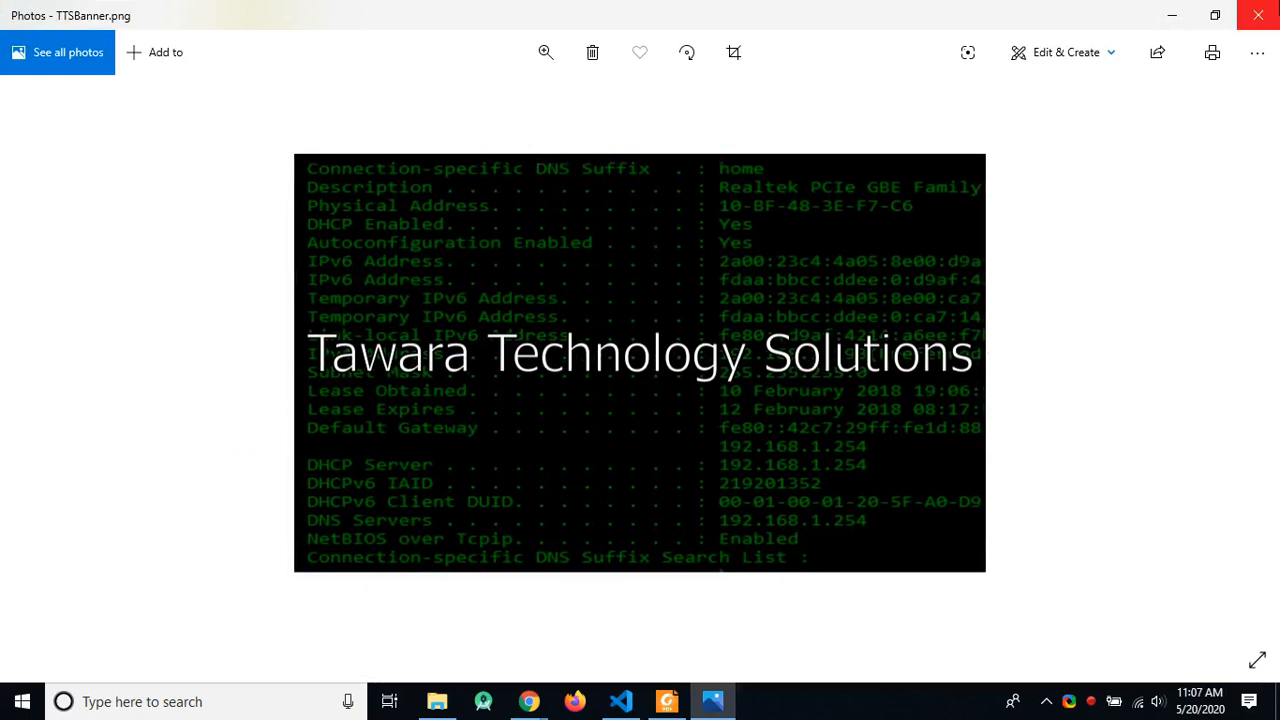
click(1258, 15)
double_click(306, 140)
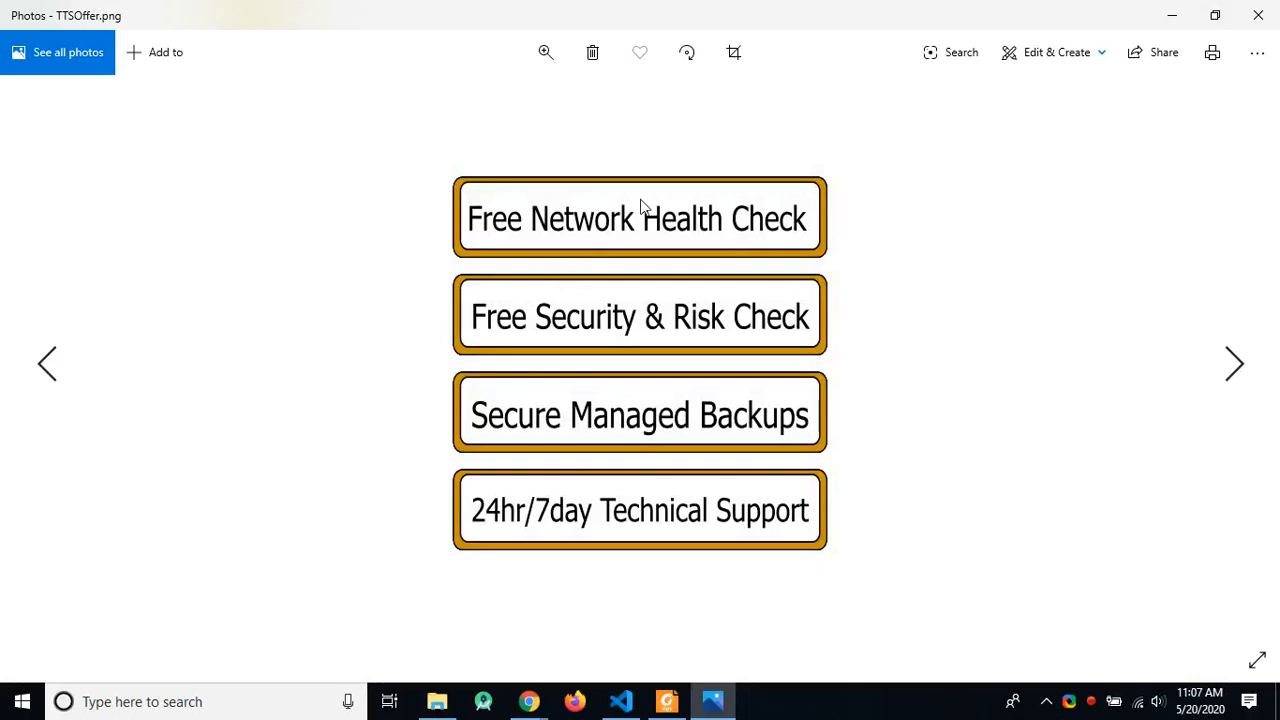
click(547, 59)
click(577, 203)
click(554, 52)
drag(460, 97, 431, 106)
click(1170, 12)
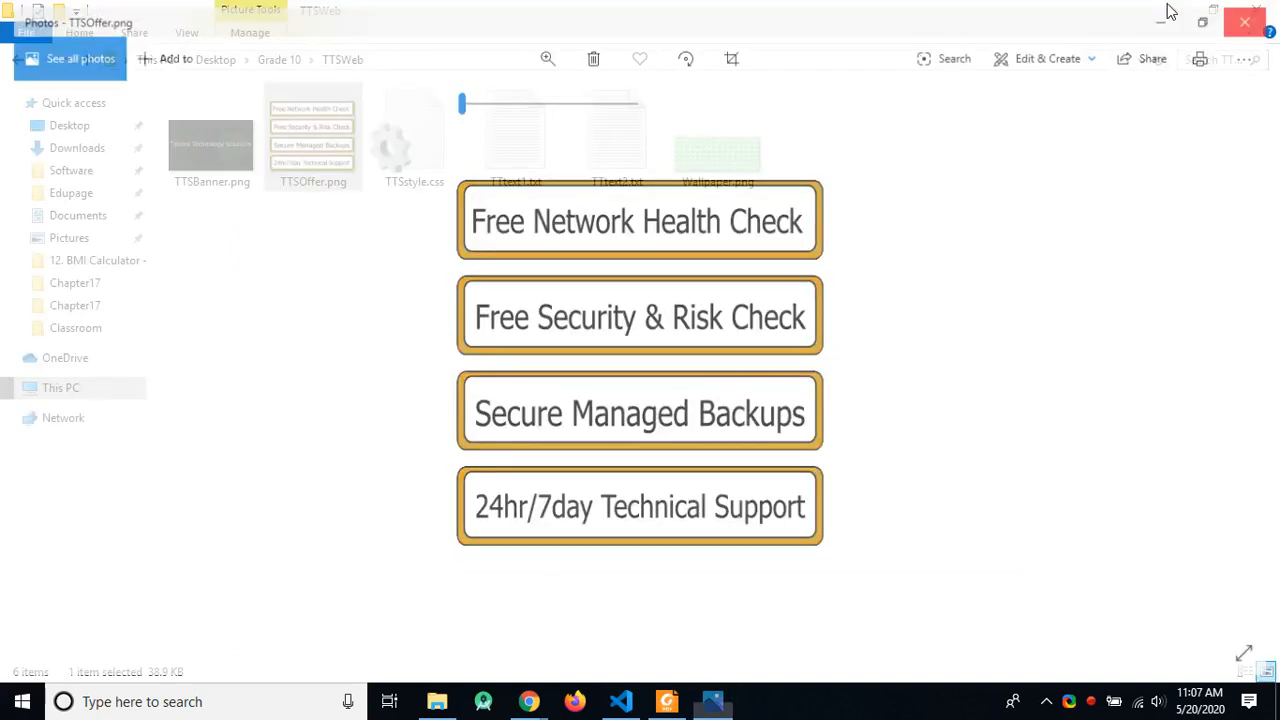
Step: View Wallpaper.png, zooming in and out, then close Photos
click(430, 158)
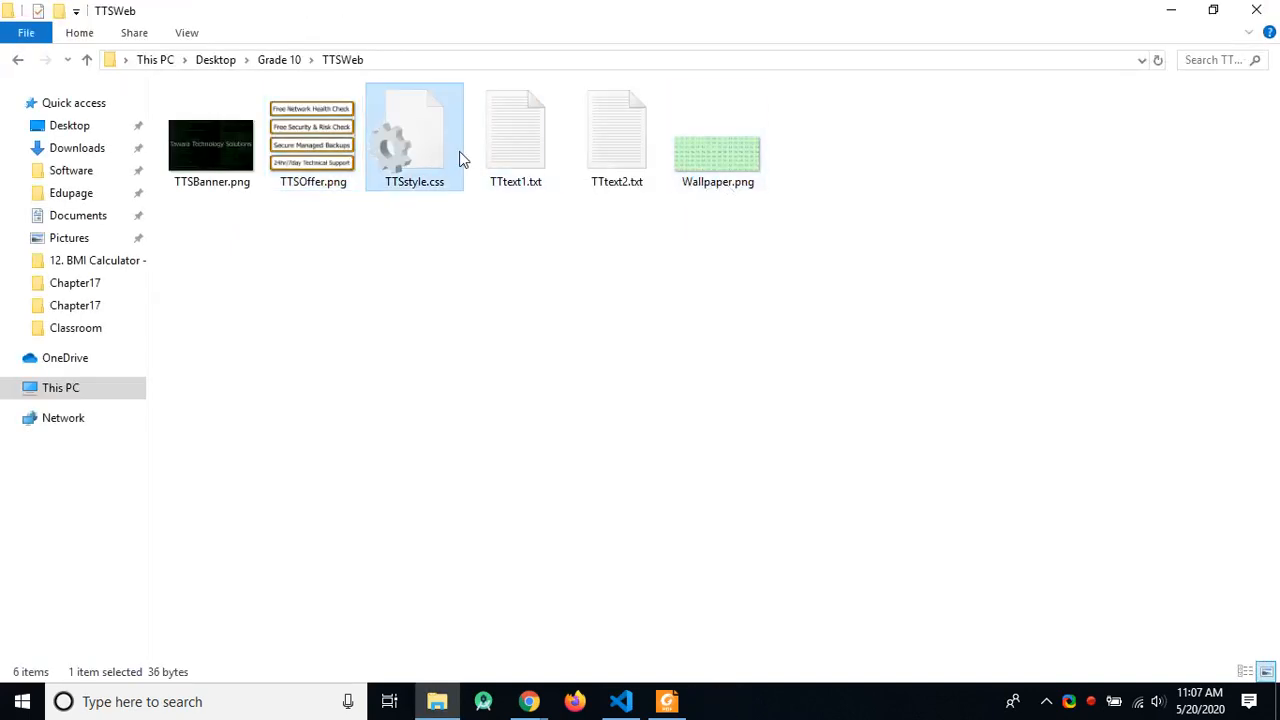
double_click(710, 170)
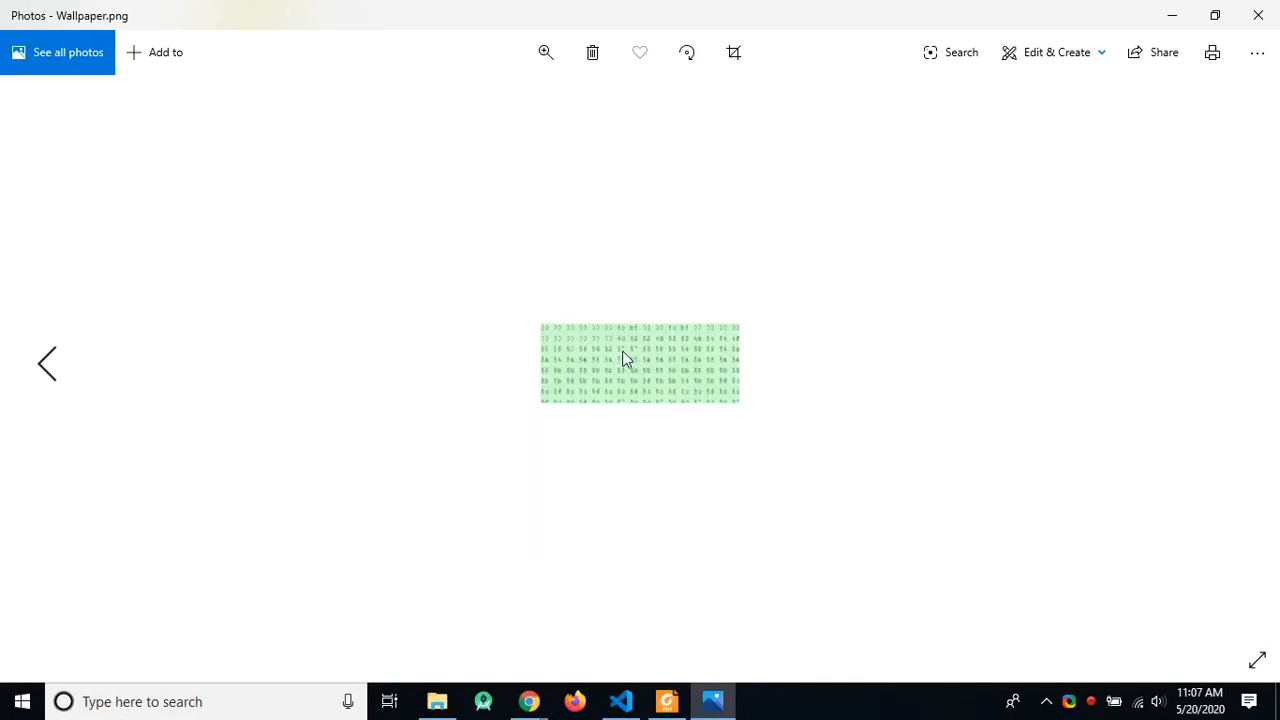
scroll(625, 362, up, 3)
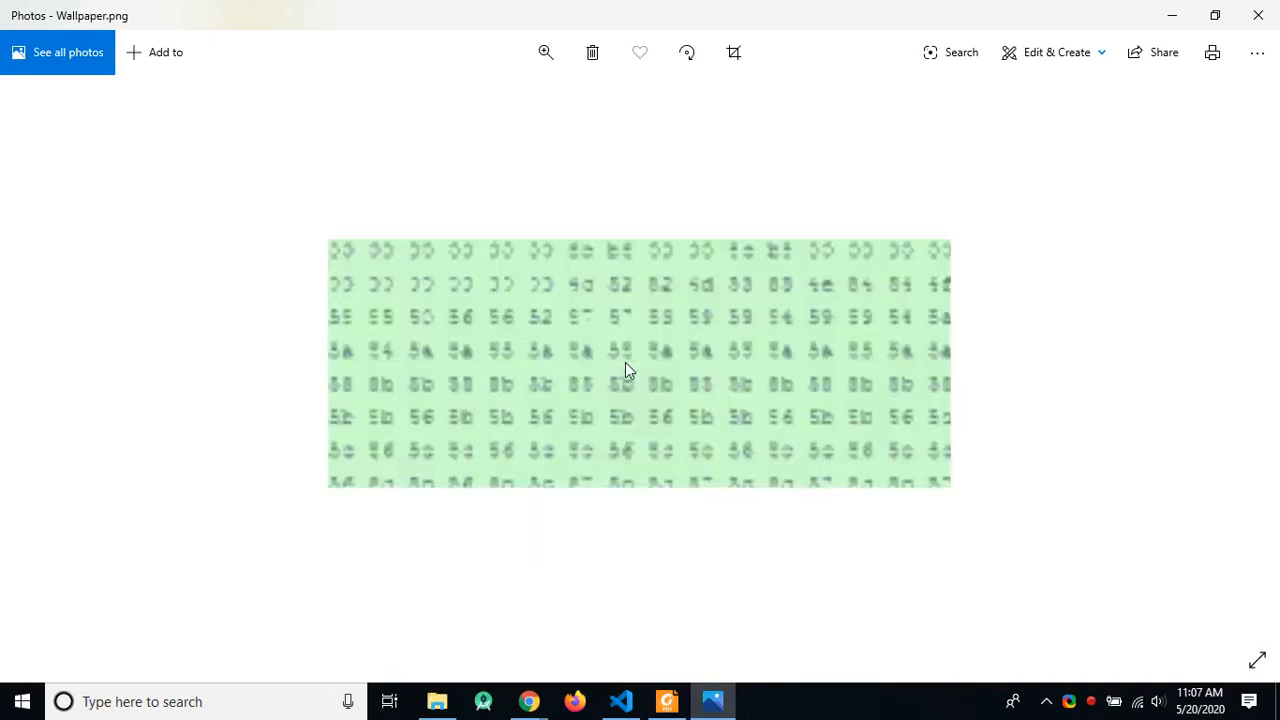
scroll(625, 368, down, 3)
click(1258, 15)
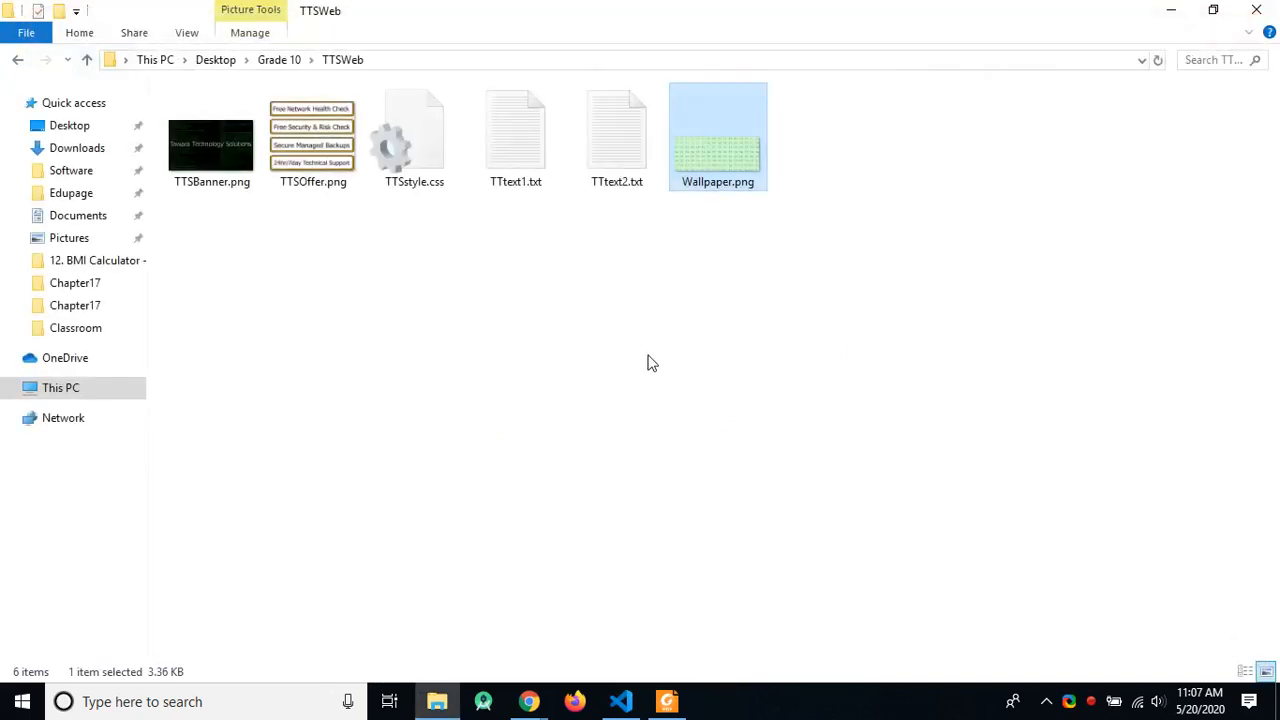
click(634, 369)
Step: Read the two lines of TTtext1.txt and five lines of TTtext2.txt in Notepad, closing each
click(513, 193)
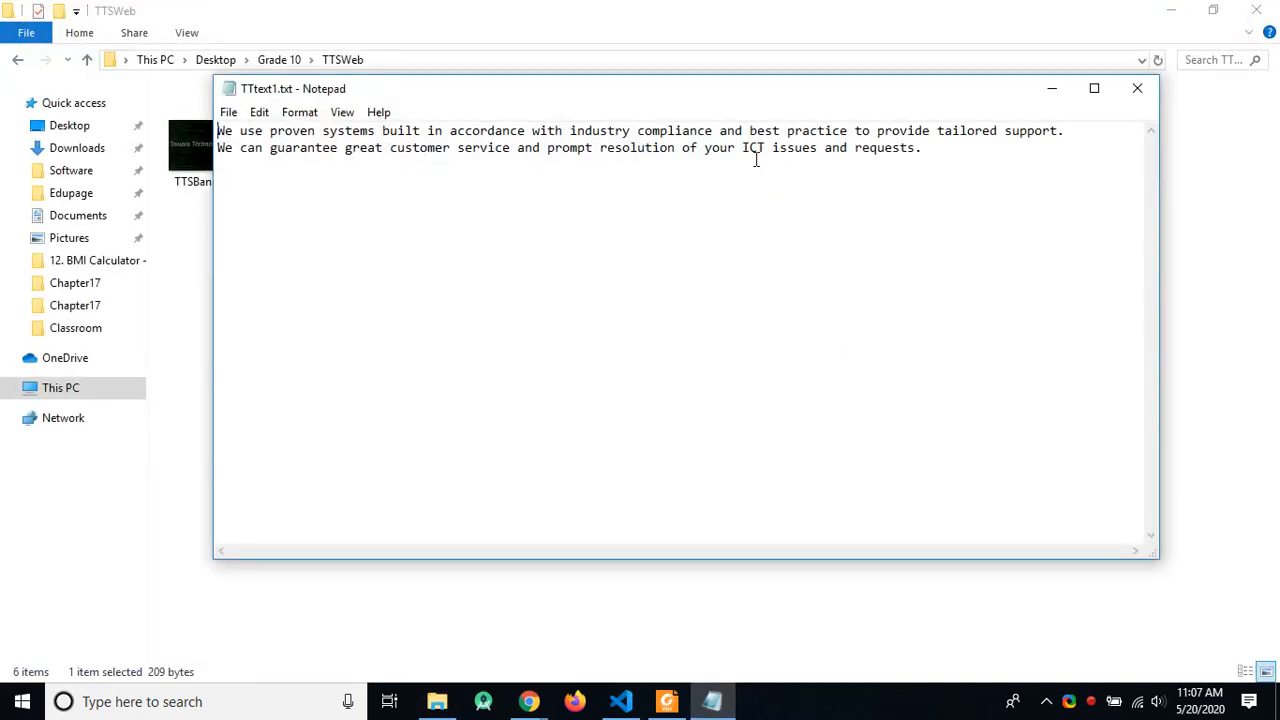
drag(1008, 163, 185, 110)
click(319, 188)
click(1137, 88)
double_click(610, 137)
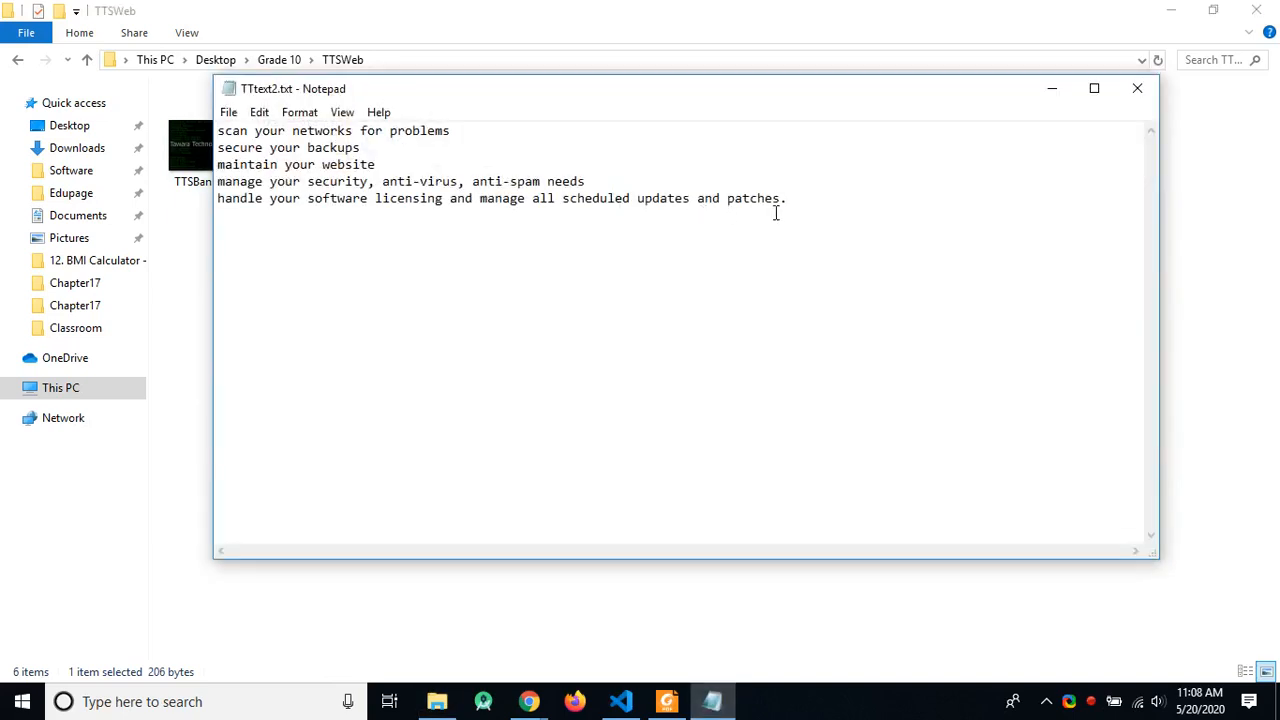
drag(788, 200, 195, 113)
click(887, 230)
click(1137, 88)
Step: Open TTSstyle.css in Notepad, review its body { background-color: lightblue;} rule, and close it
click(438, 188)
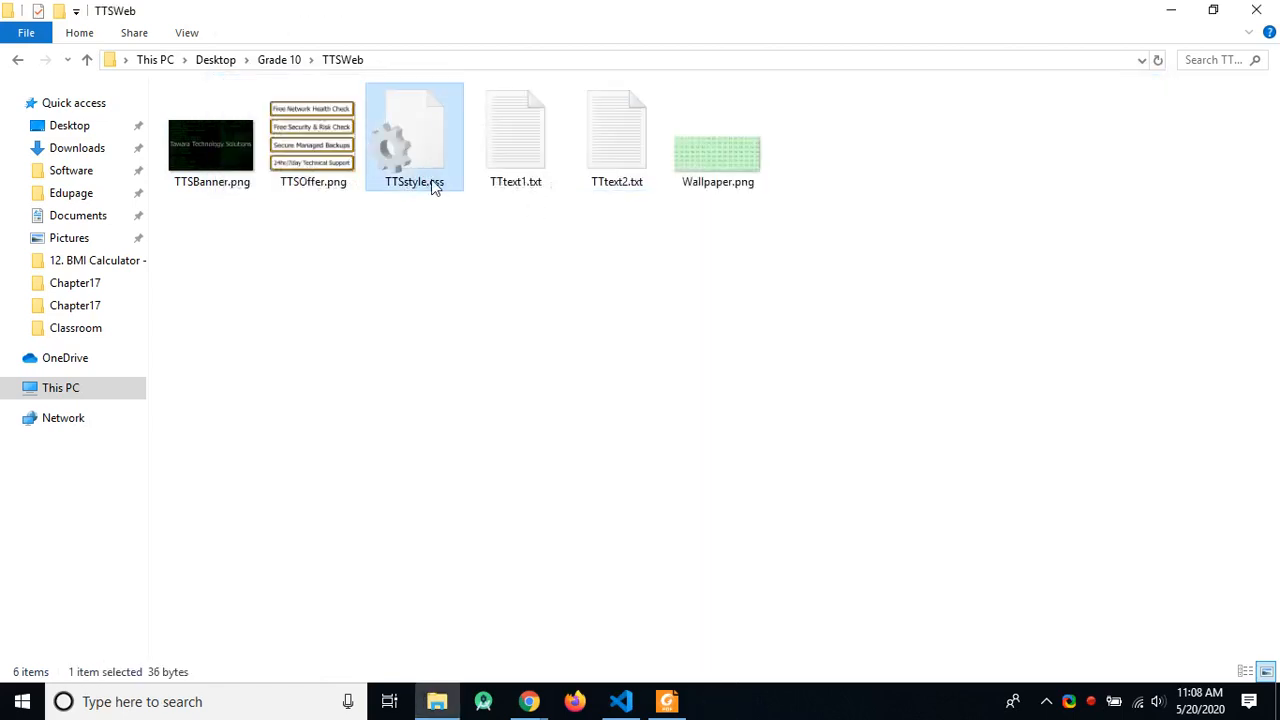
right_click(431, 181)
click(480, 211)
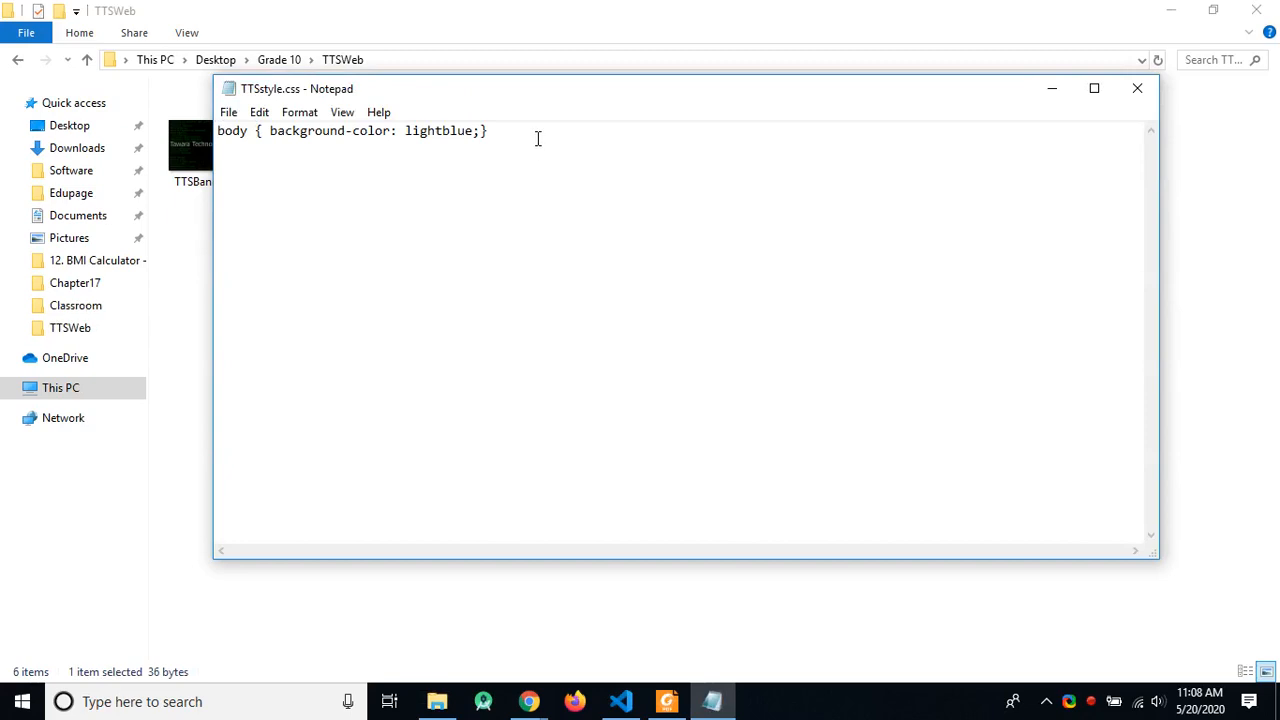
drag(537, 138, 217, 131)
drag(509, 183, 217, 131)
click(472, 197)
click(1137, 88)
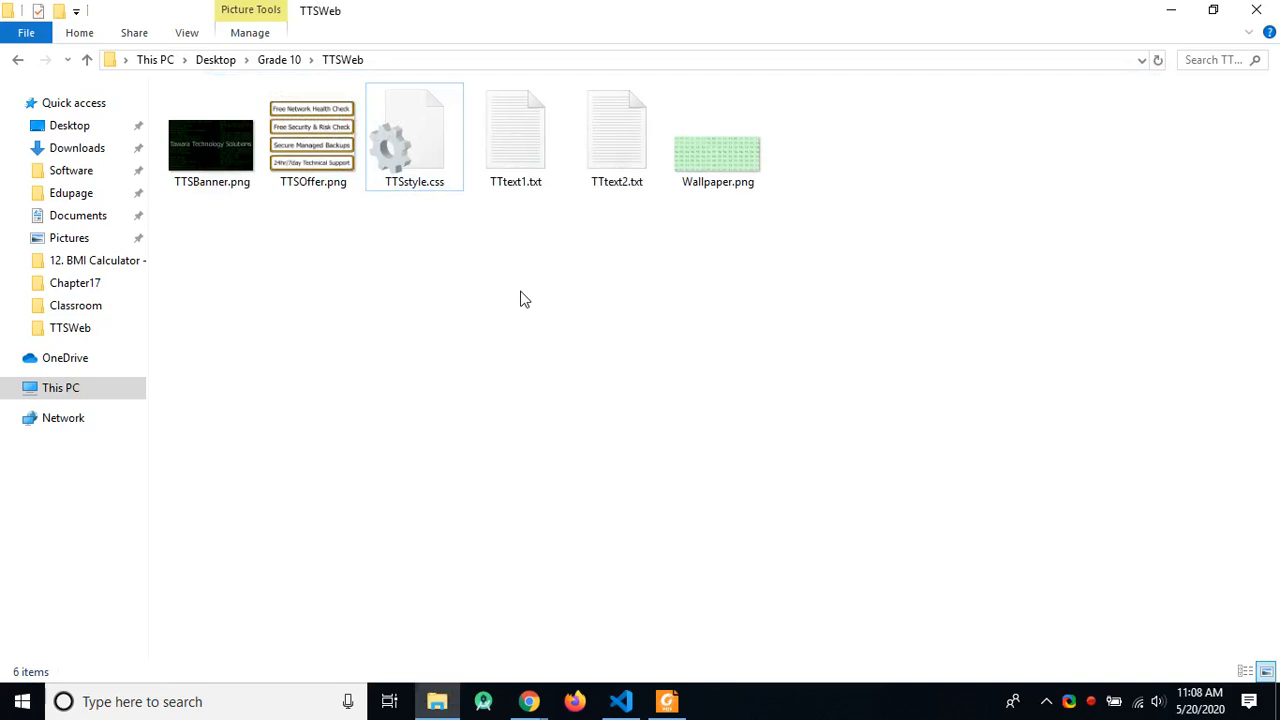
key(alt+Tab)
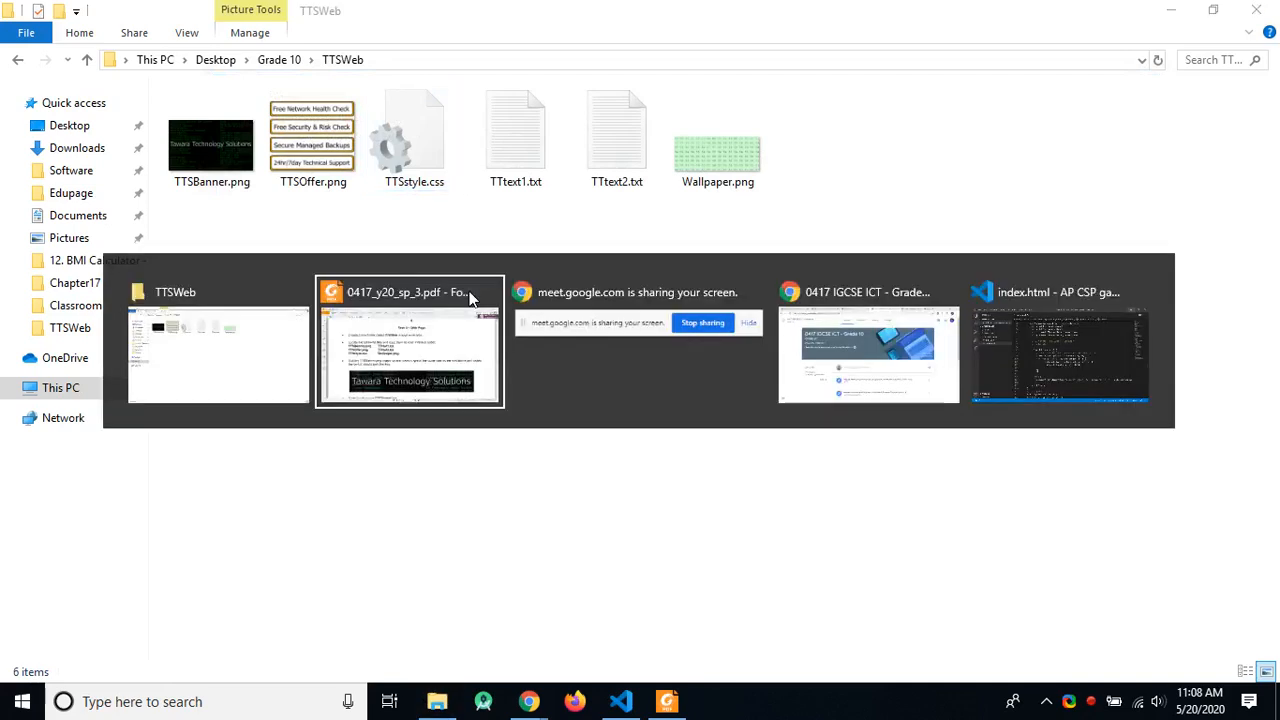
Step: With Foxit's red Pencil, tick TTSWeb, underline 'copy' and tick the file list in the instructions
click(455, 330)
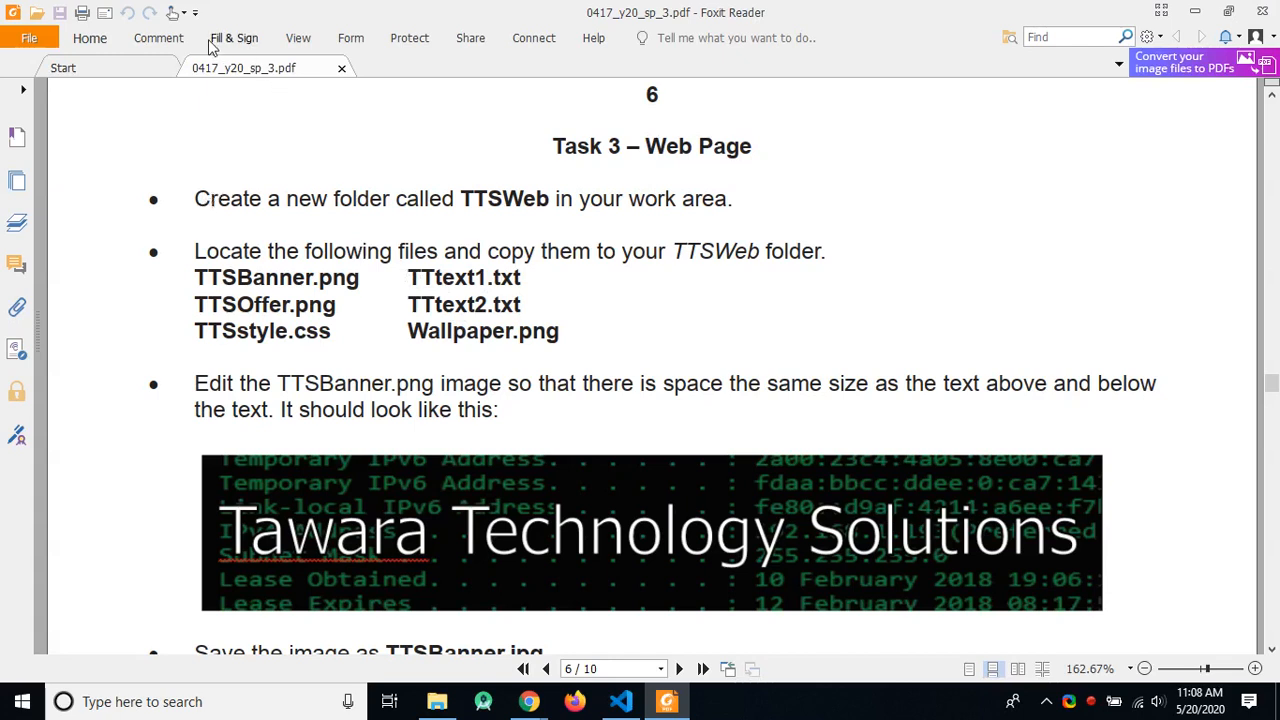
click(158, 38)
click(484, 57)
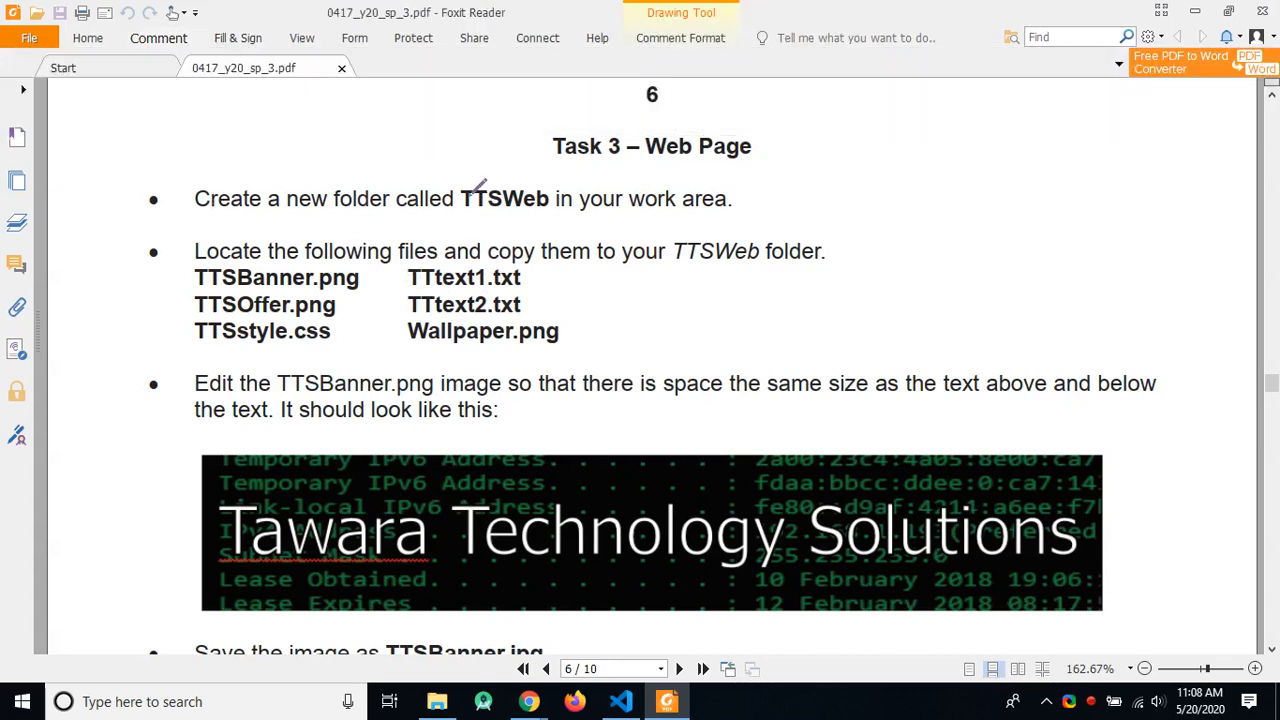
drag(440, 172, 515, 177)
drag(436, 256, 553, 260)
drag(451, 279, 541, 293)
Step: Draw red arrows marking equal space above and below the banner text
scroll(603, 323, down, 3)
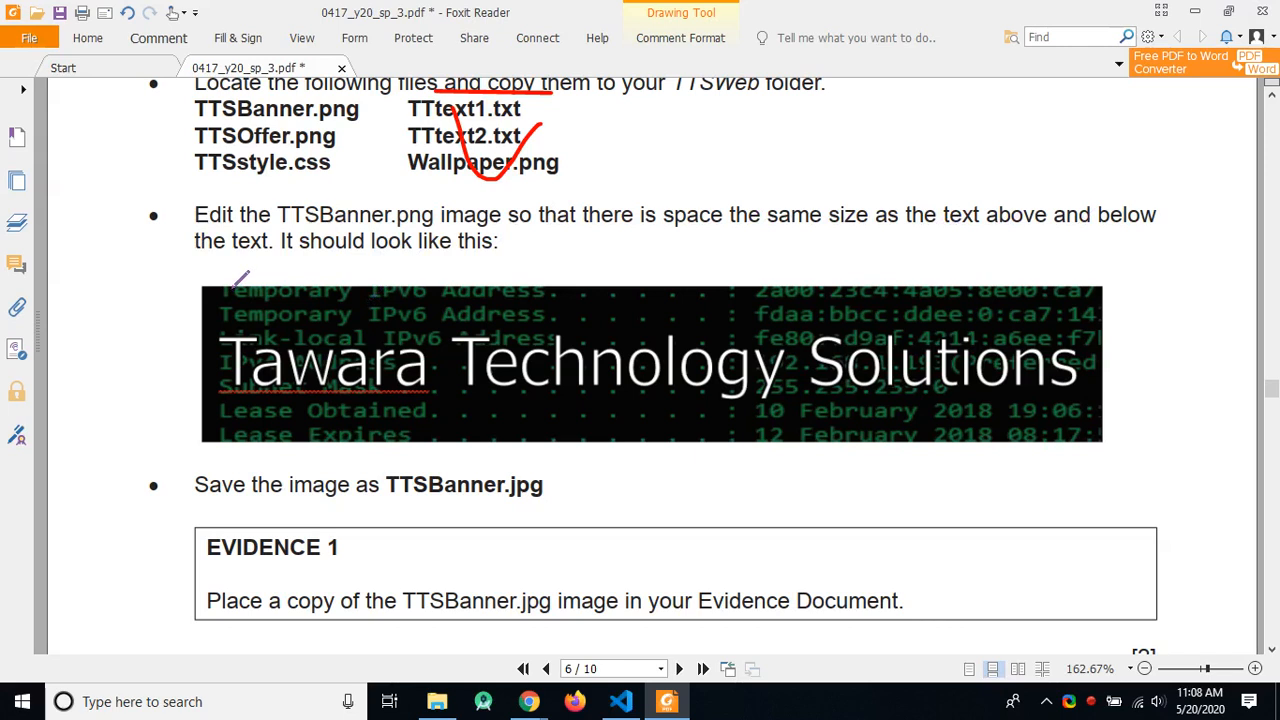
mouse_move(231, 297)
mouse_down()
mouse_move(249, 296)
mouse_move(237, 327)
mouse_move(256, 328)
mouse_up()
drag(226, 406, 251, 405)
mouse_move(238, 393)
mouse_down()
mouse_move(237, 432)
mouse_move(252, 429)
mouse_up()
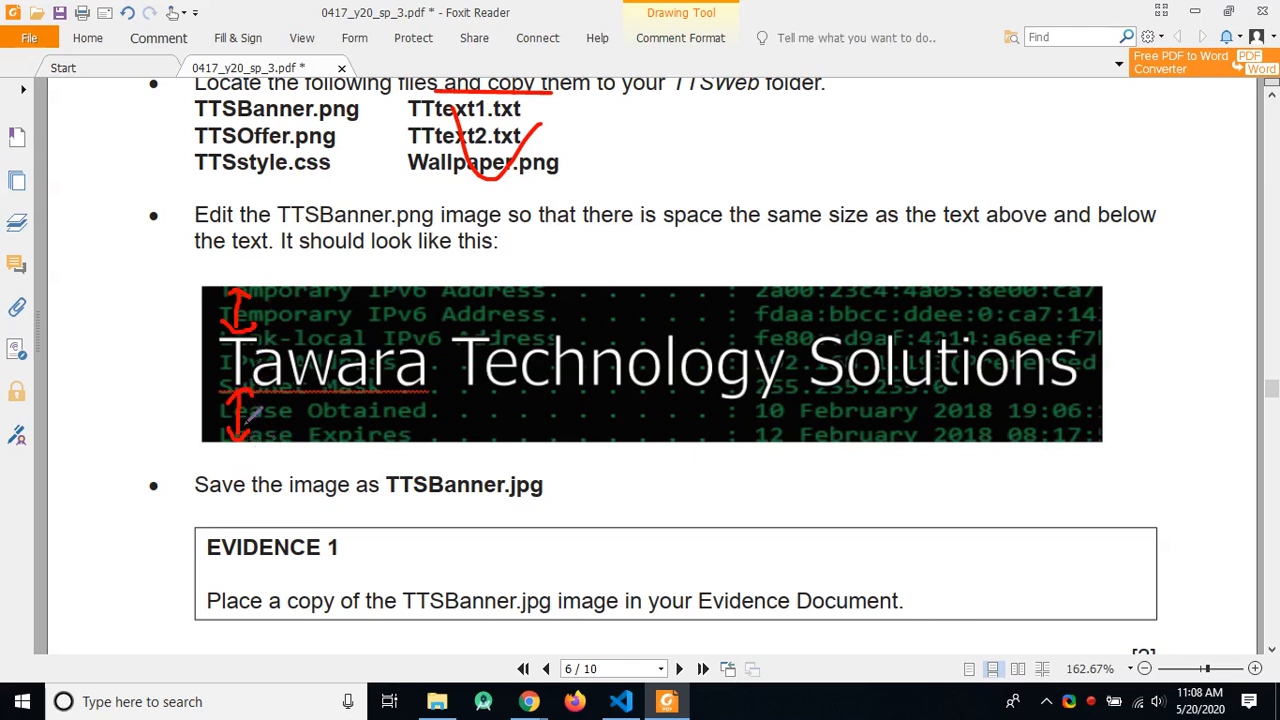
mouse_move(223, 347)
mouse_down()
mouse_move(261, 341)
mouse_move(248, 377)
mouse_up()
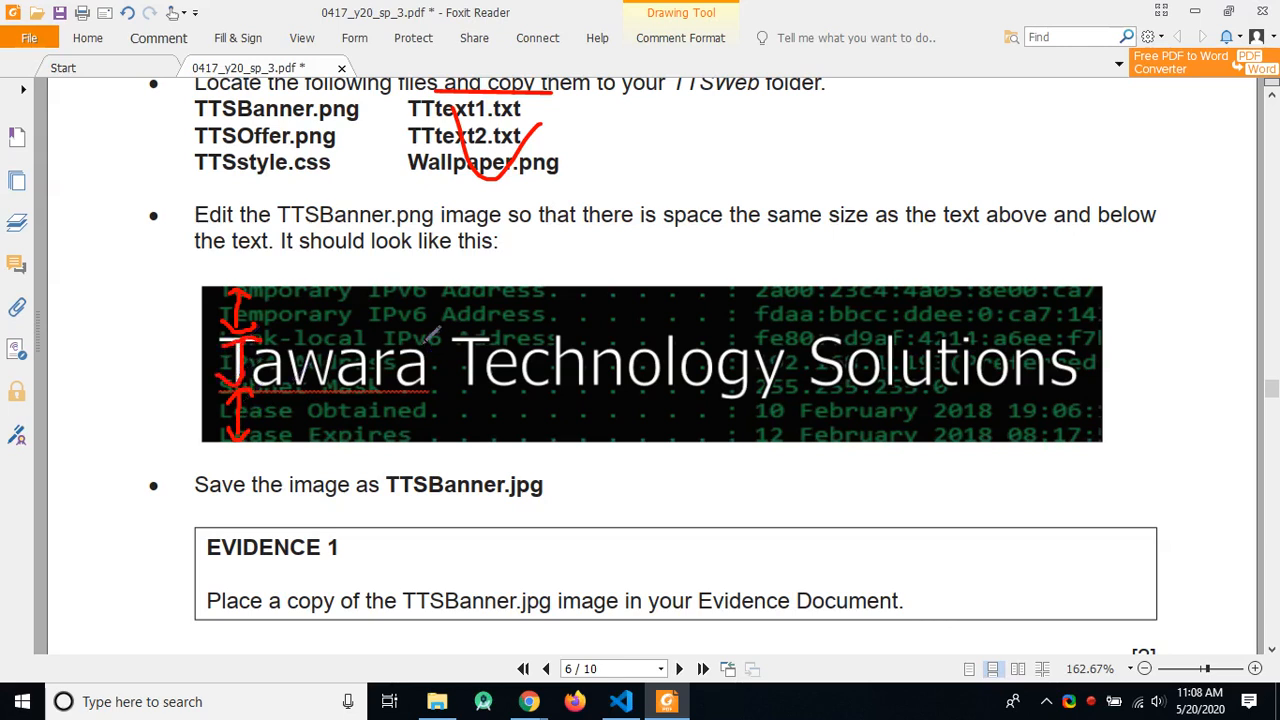
key(alt+Tab)
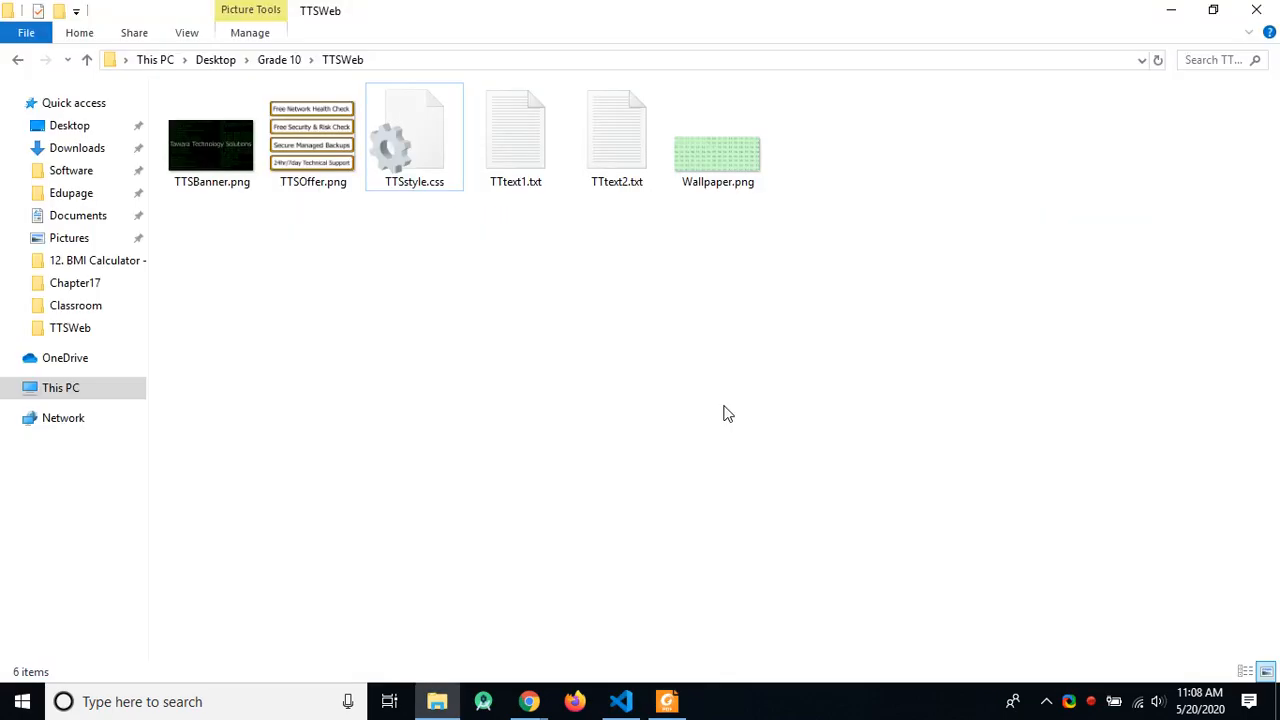
click(235, 155)
double_click(206, 146)
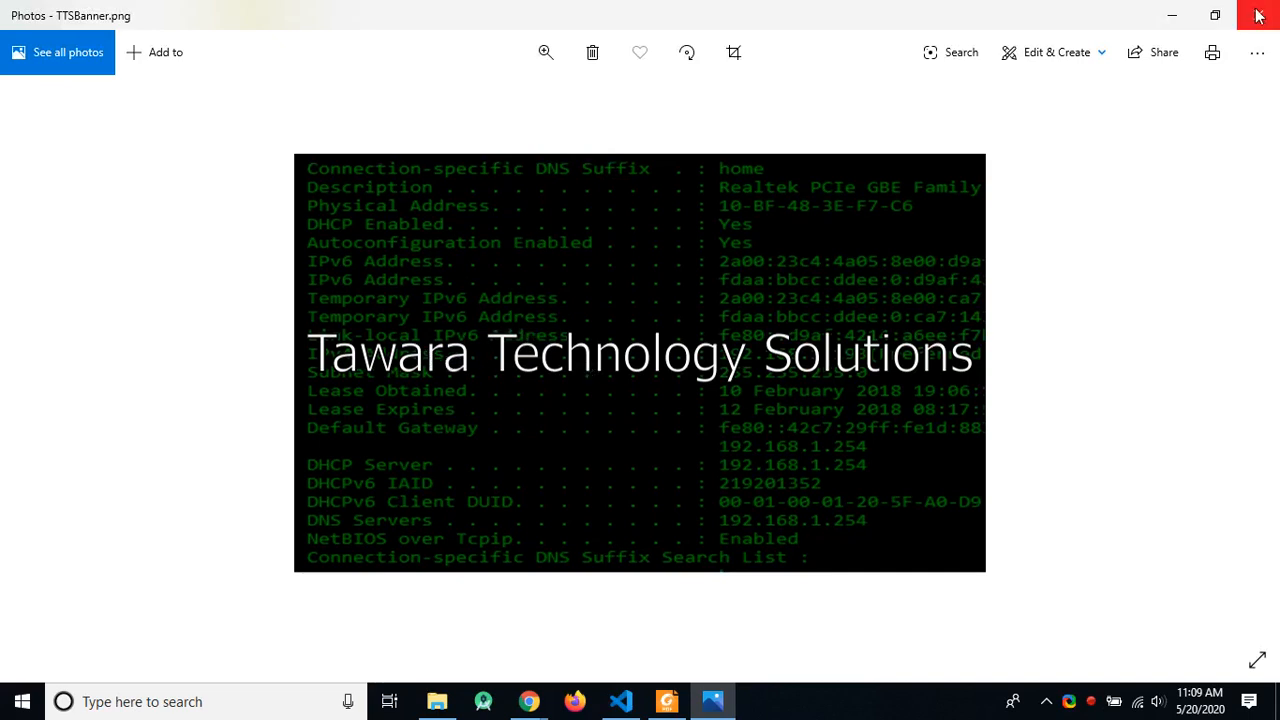
click(1047, 55)
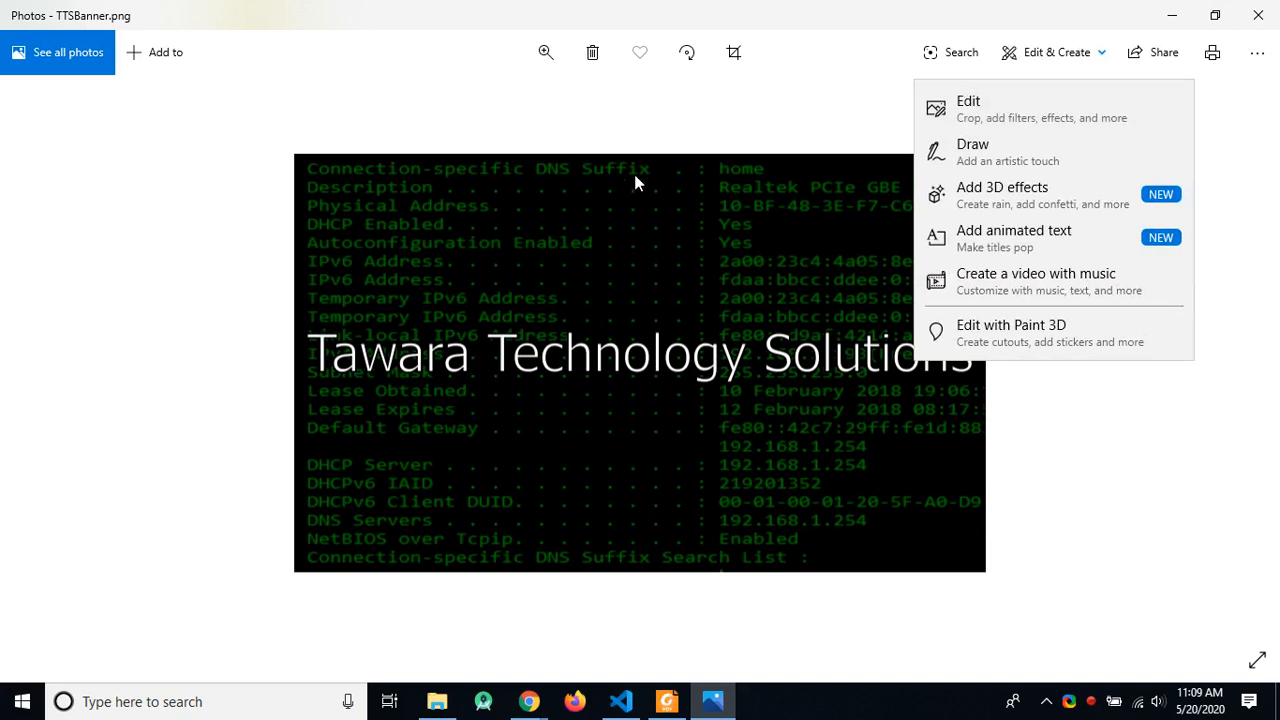
click(742, 123)
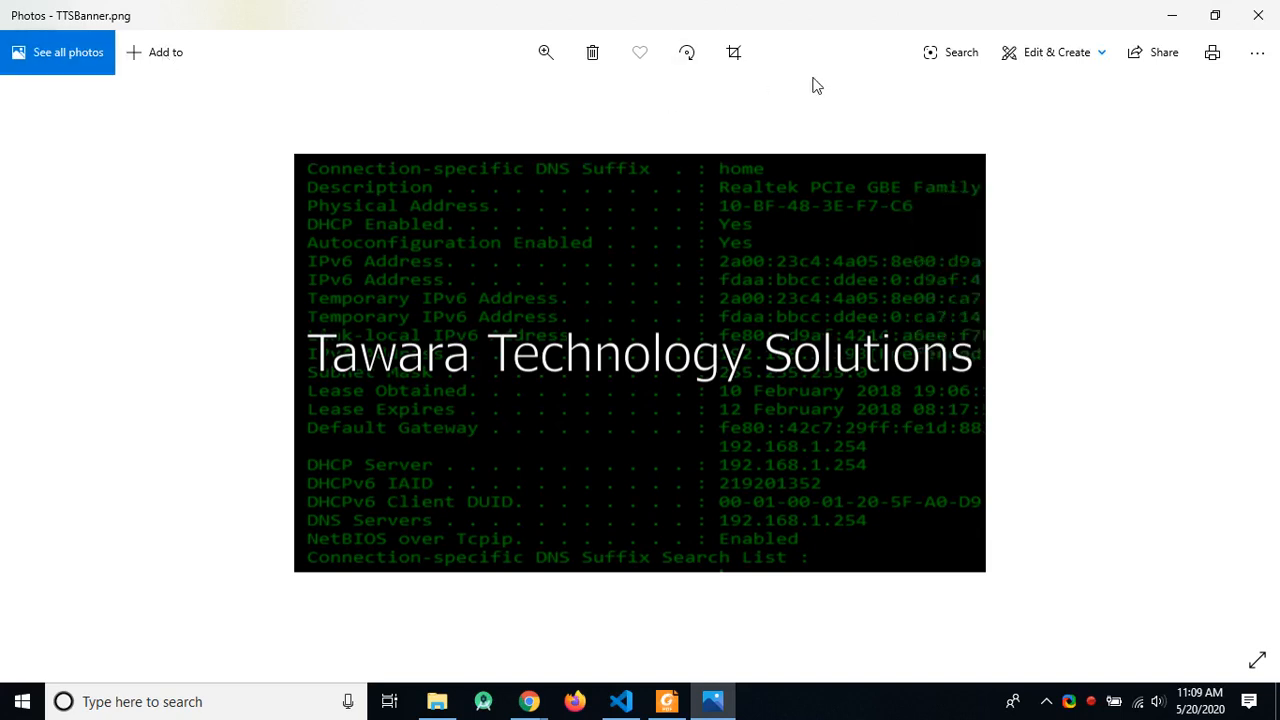
click(1256, 16)
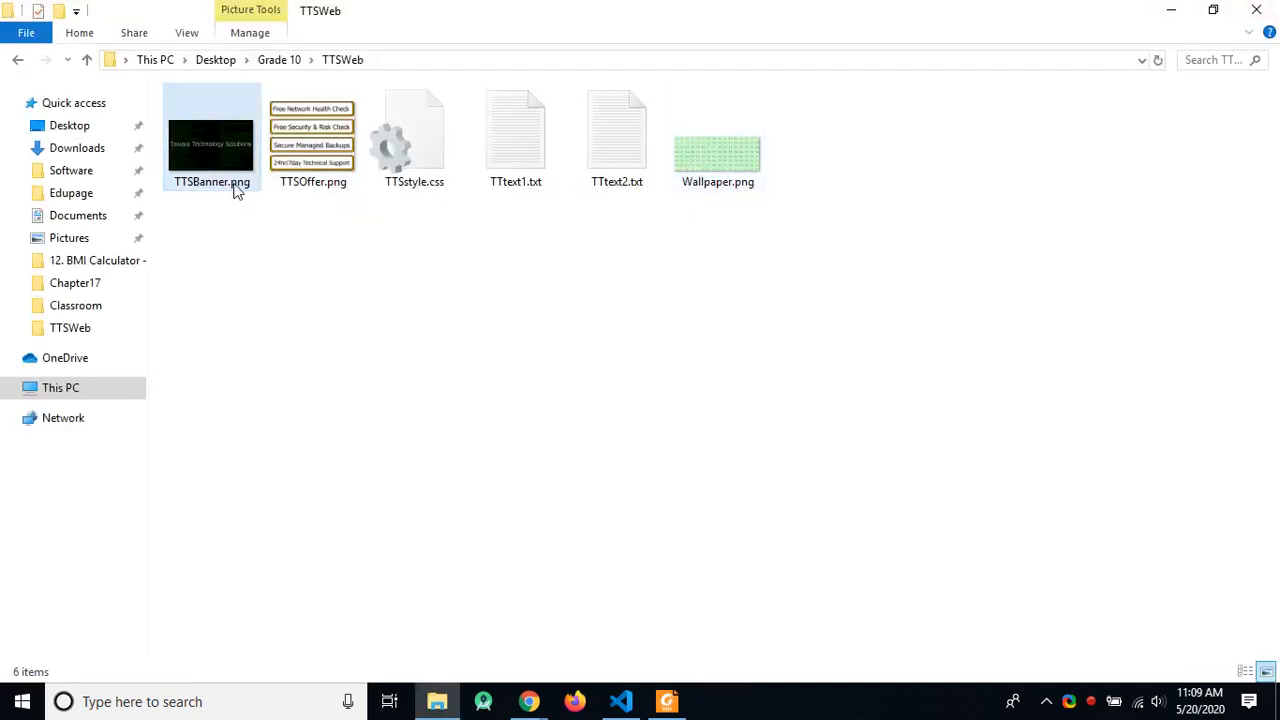
click(210, 163)
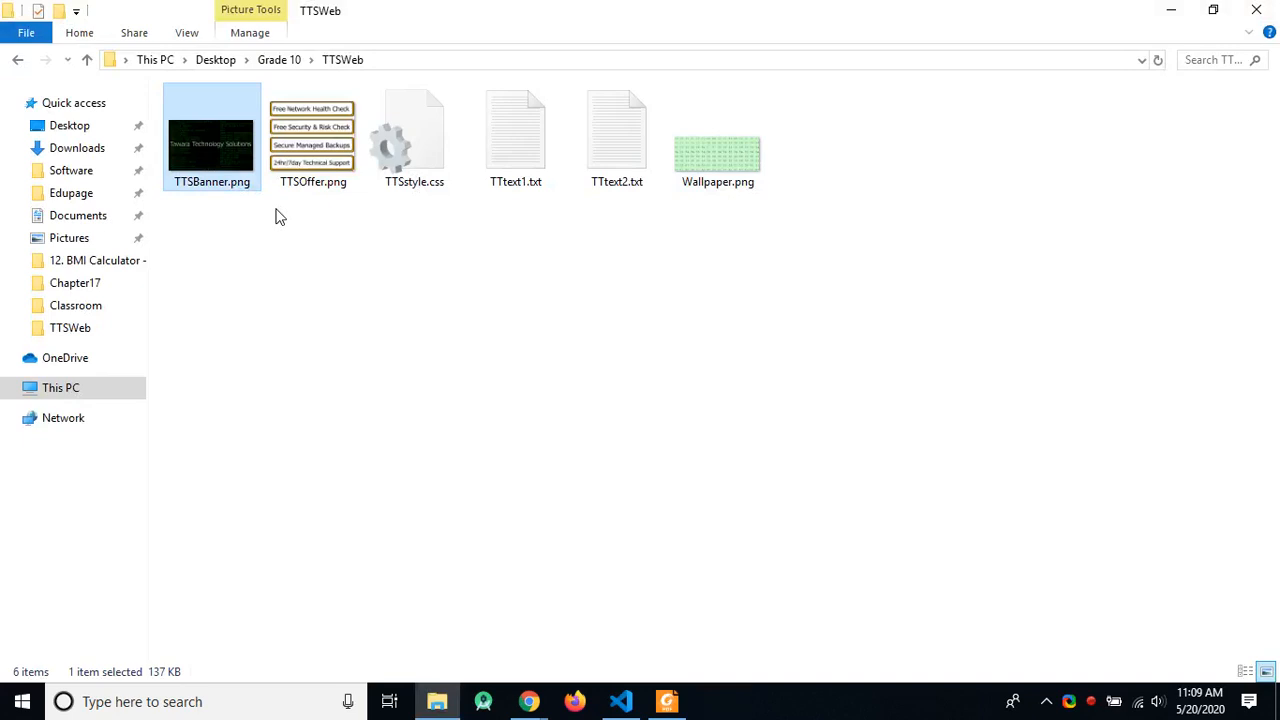
right_click(198, 163)
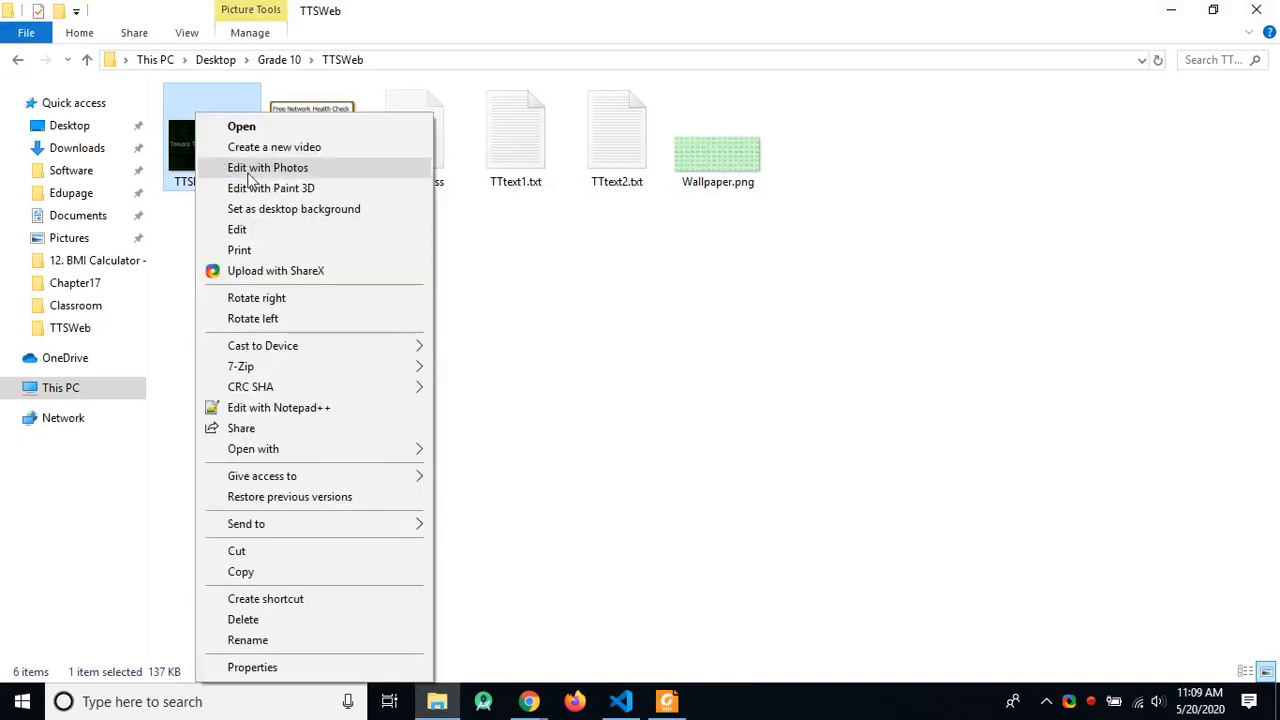
click(315, 231)
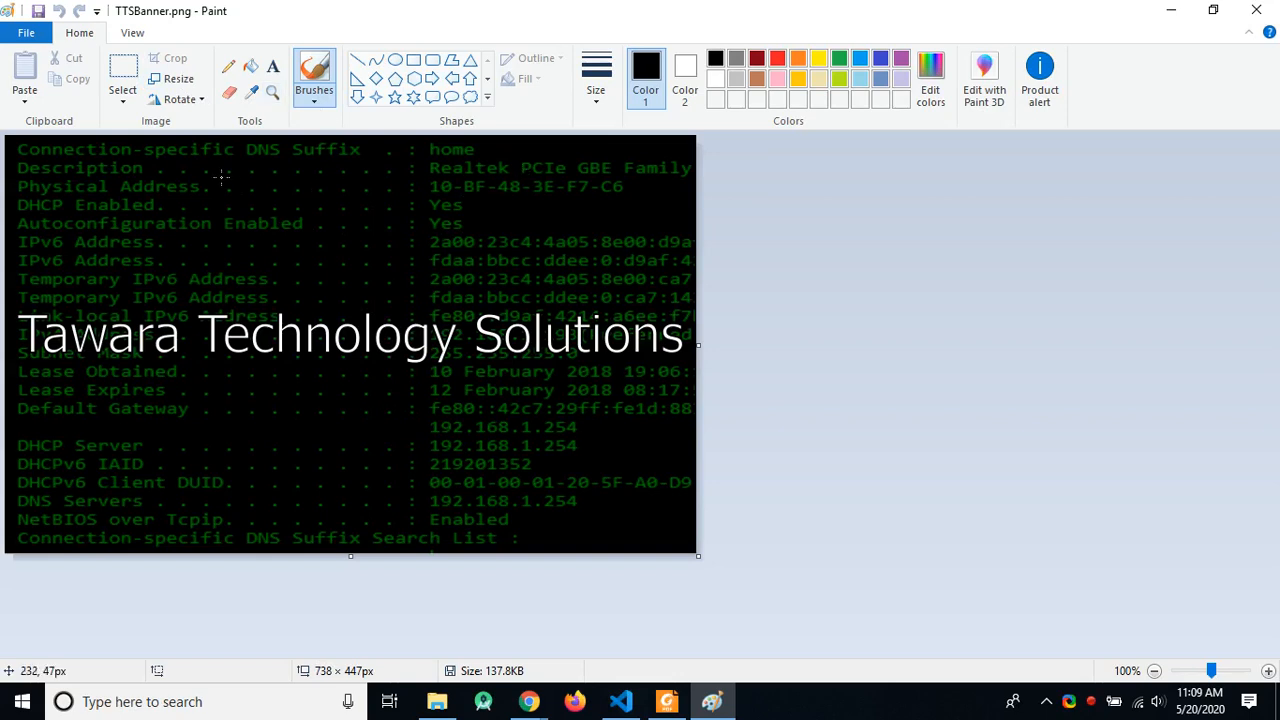
click(123, 76)
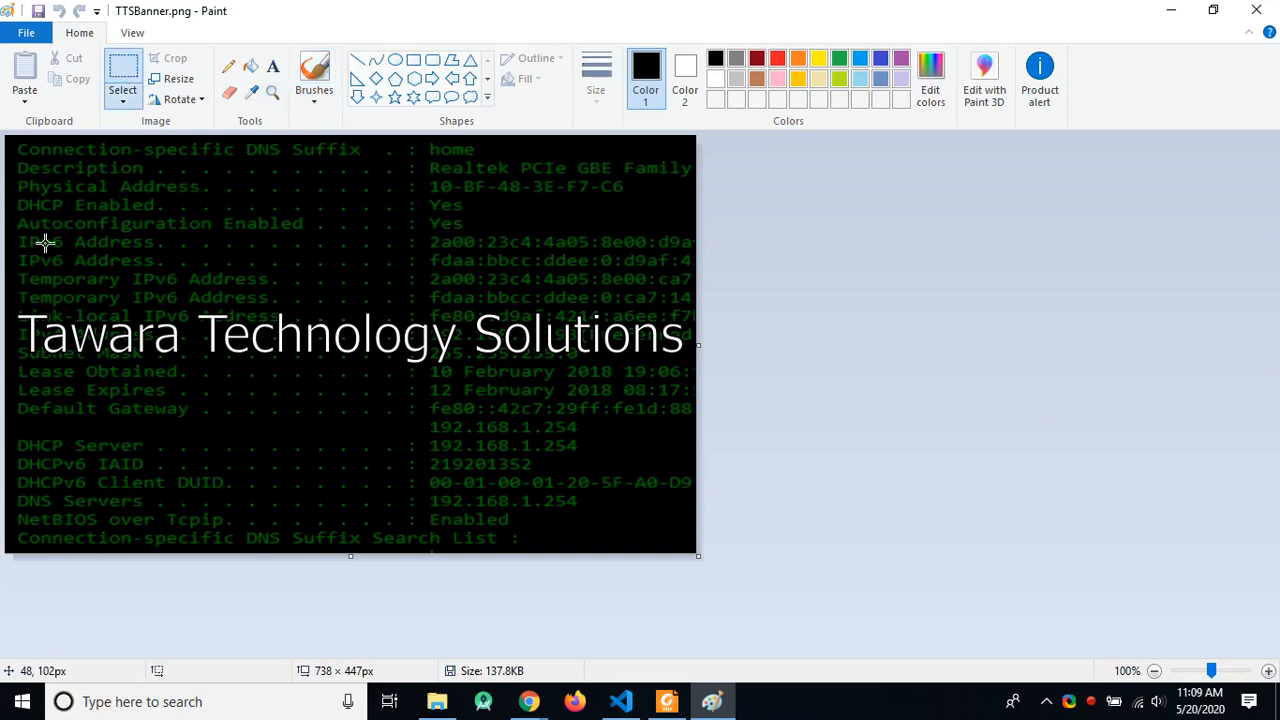
drag(18, 316, 52, 352)
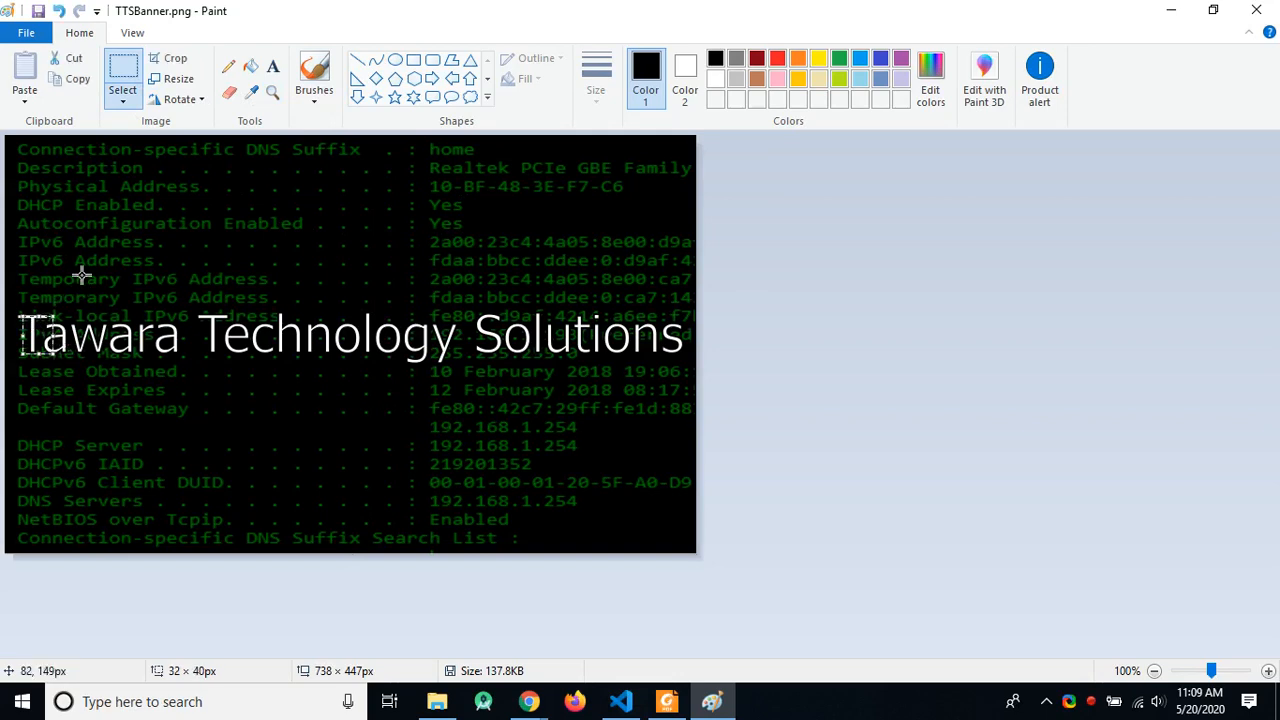
click(34, 306)
drag(21, 314, 45, 352)
click(57, 293)
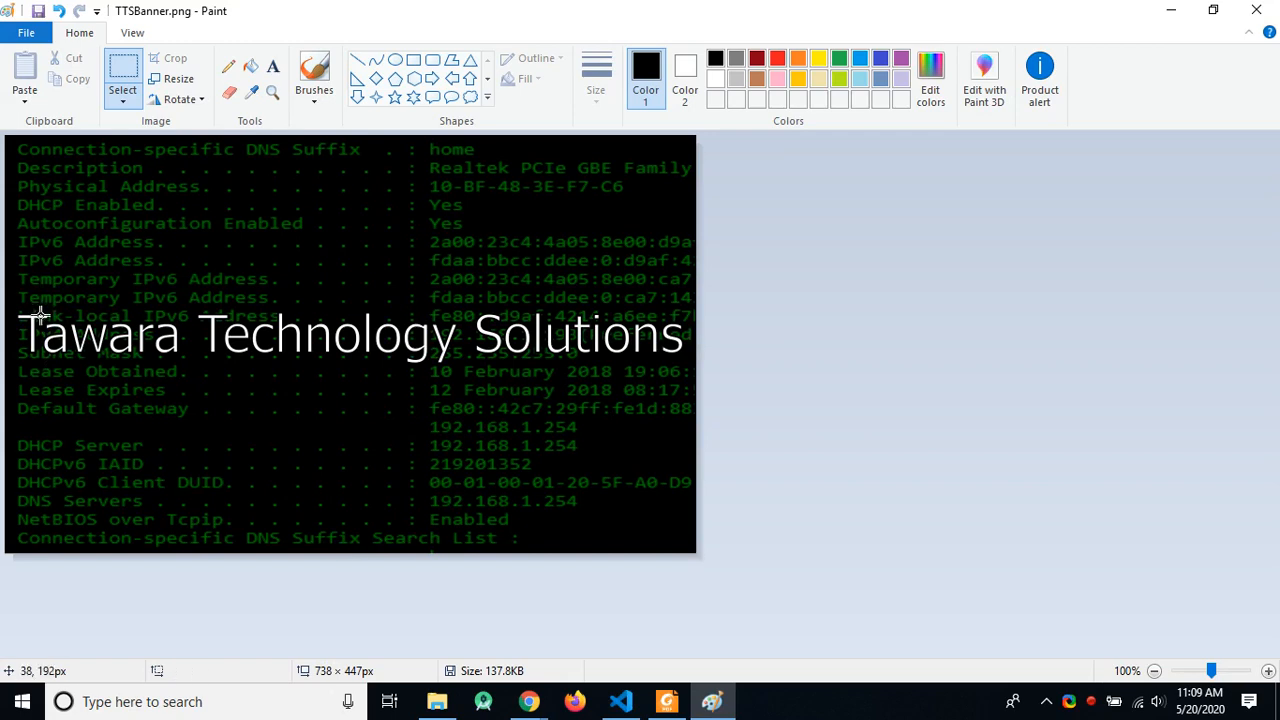
drag(40, 316, 20, 277)
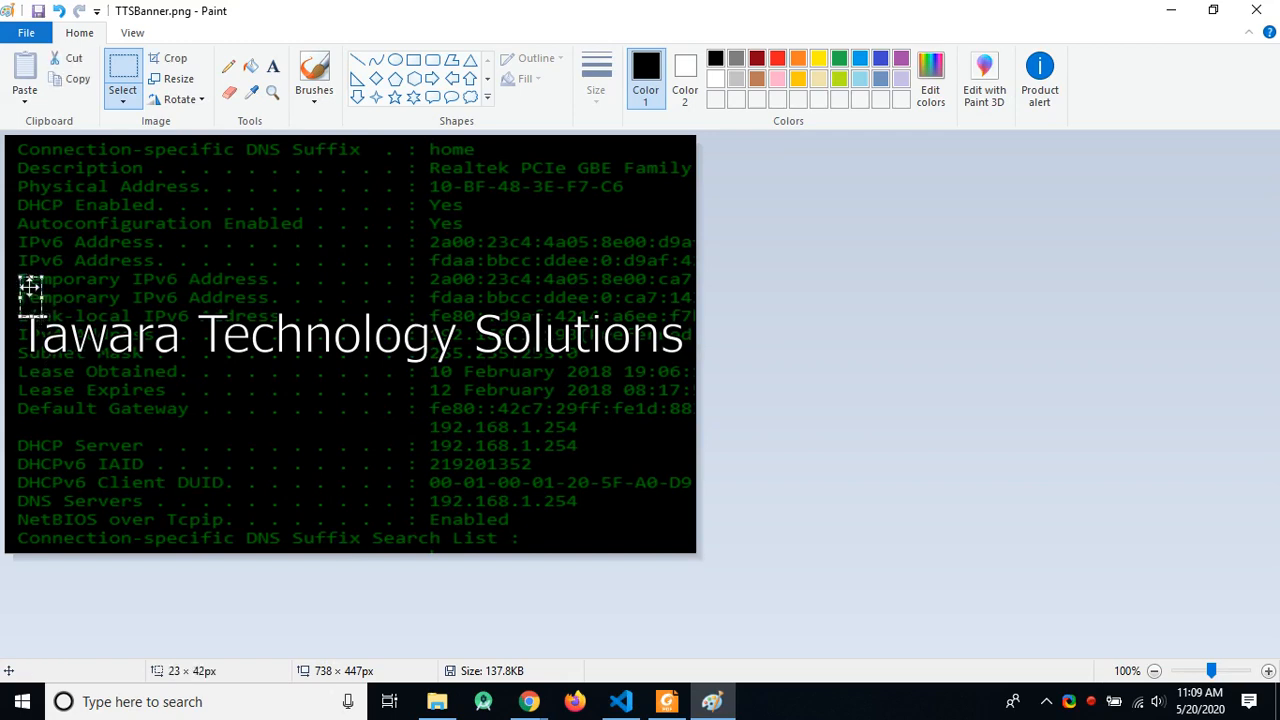
click(71, 318)
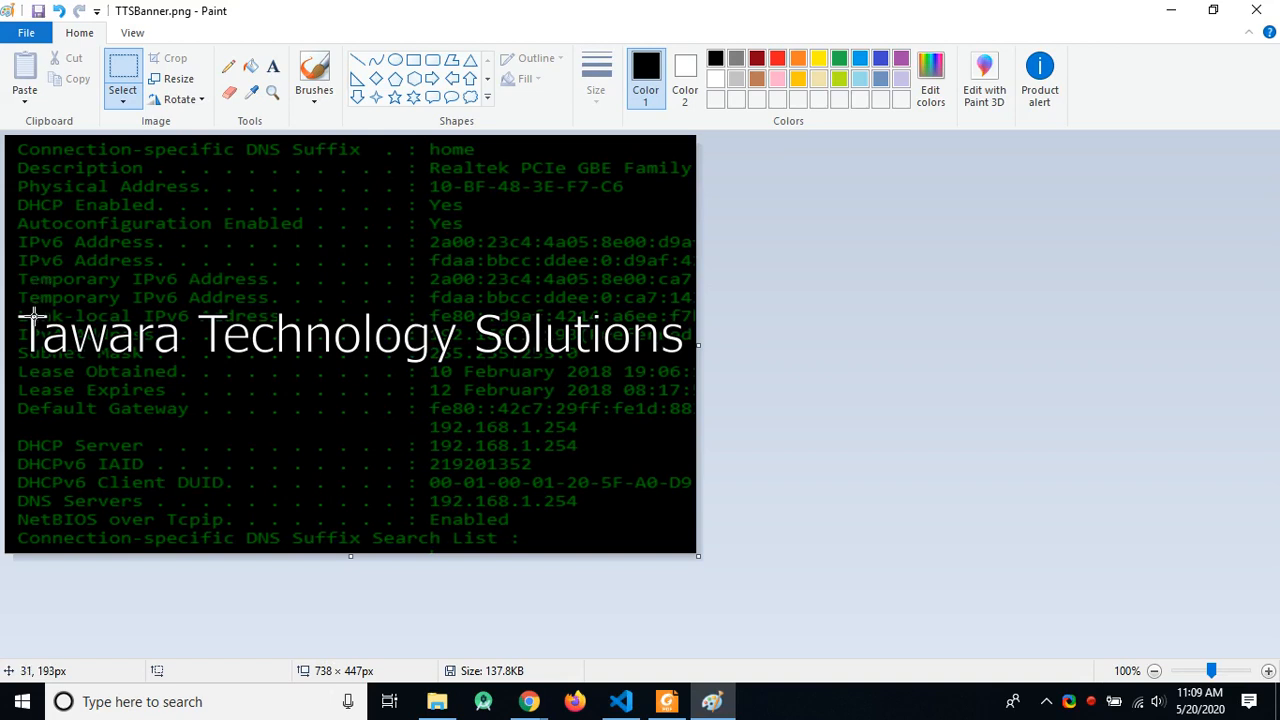
drag(27, 316, 65, 349)
key(Escape)
drag(28, 315, 70, 352)
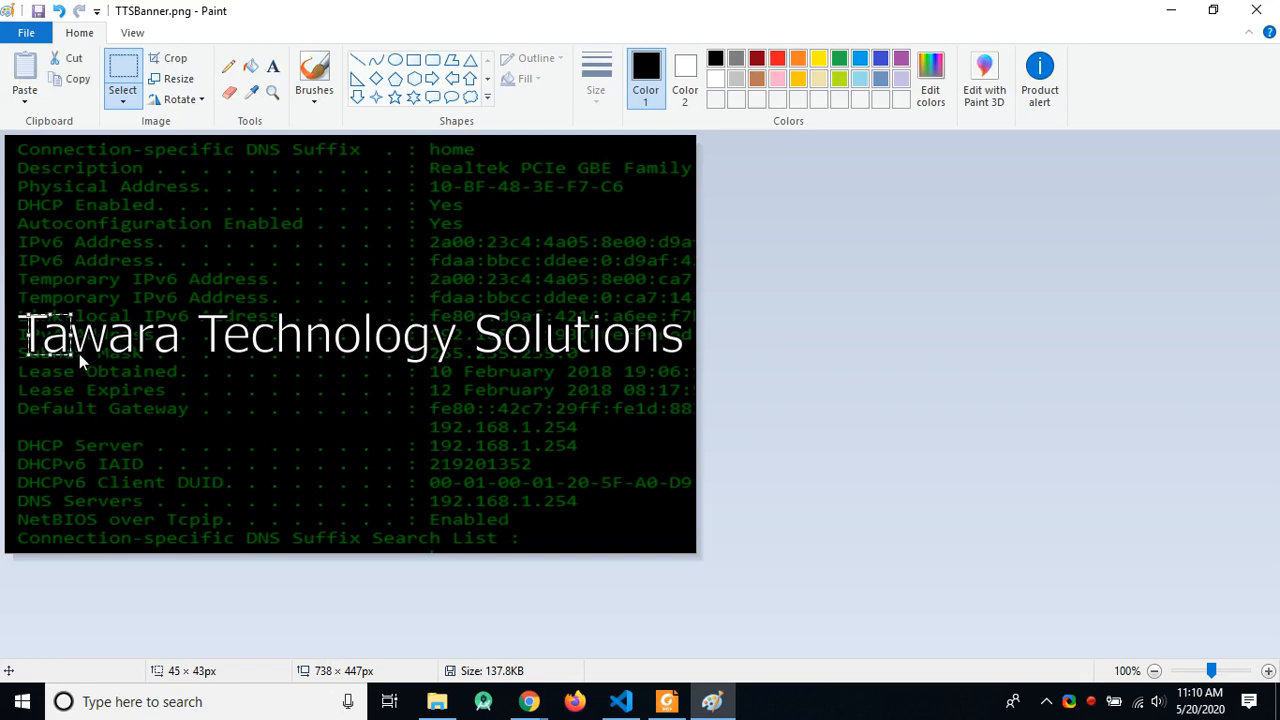
click(47, 338)
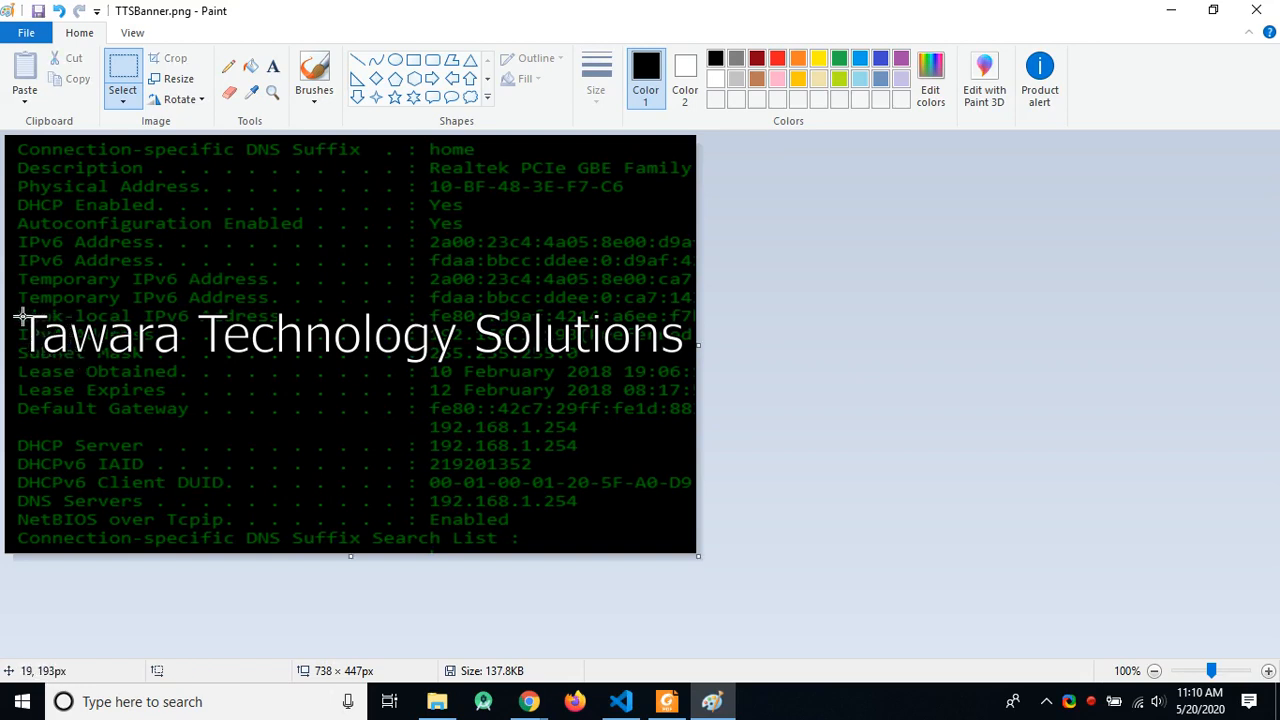
drag(22, 316, 55, 351)
drag(54, 351, 54, 351)
click(54, 351)
scroll(45, 340, up, 2)
scroll(45, 331, down, 1)
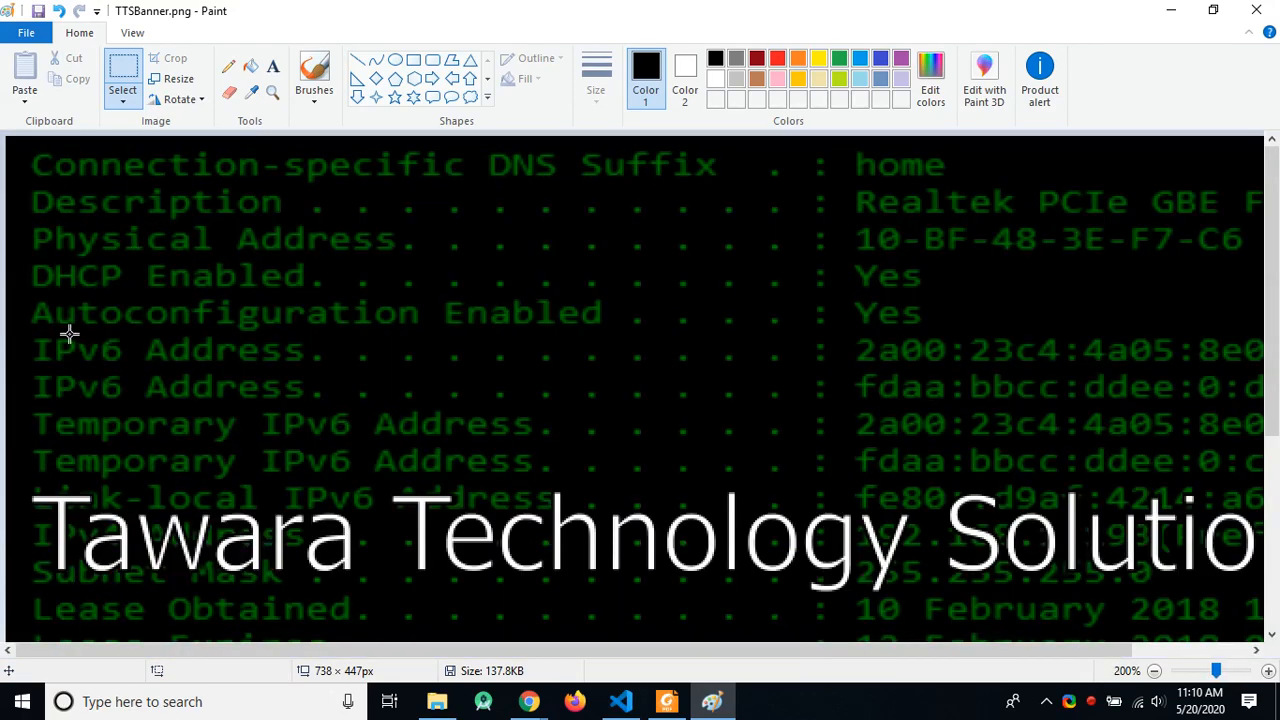
scroll(69, 331, down, 3)
drag(41, 243, 92, 312)
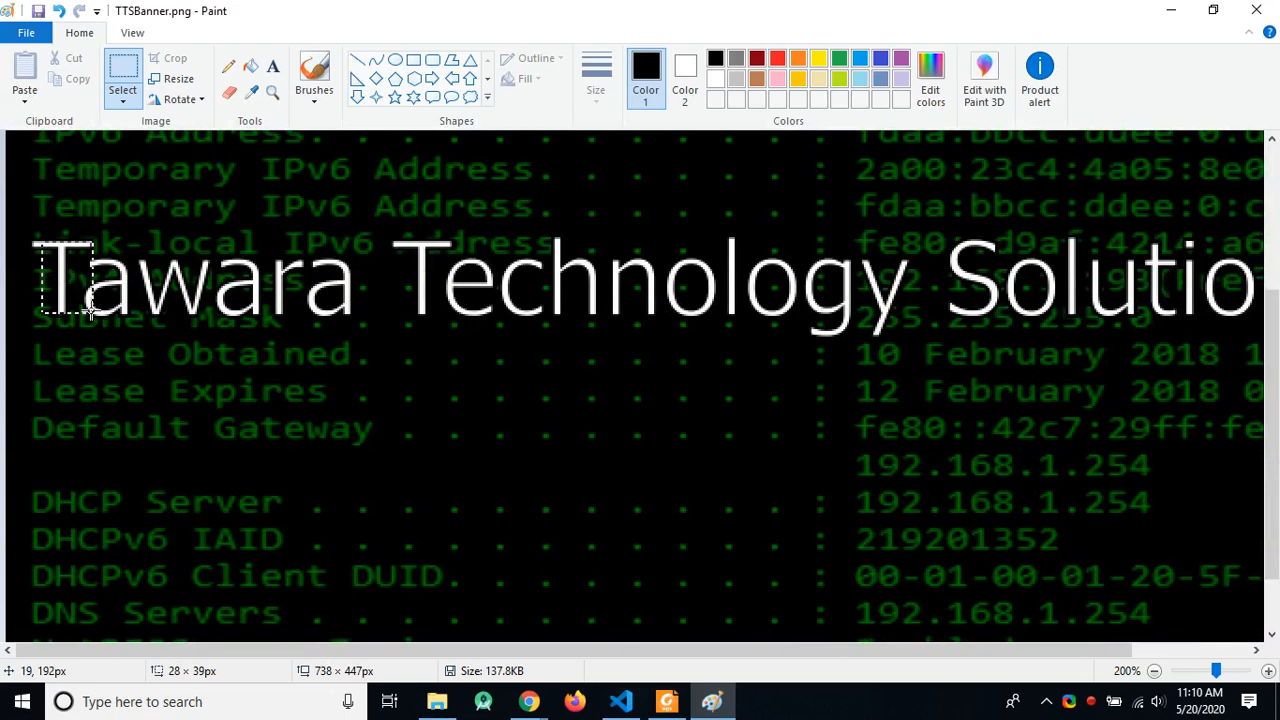
drag(91, 312, 92, 312)
click(110, 316)
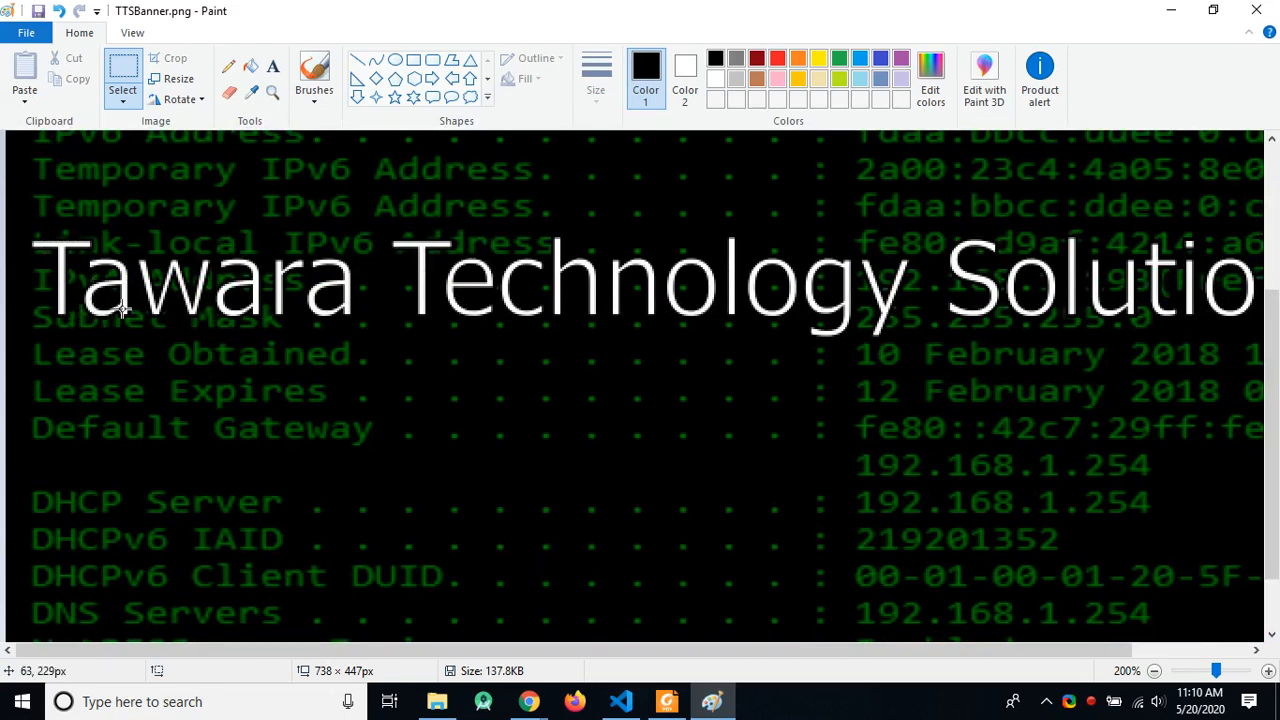
drag(38, 242, 98, 298)
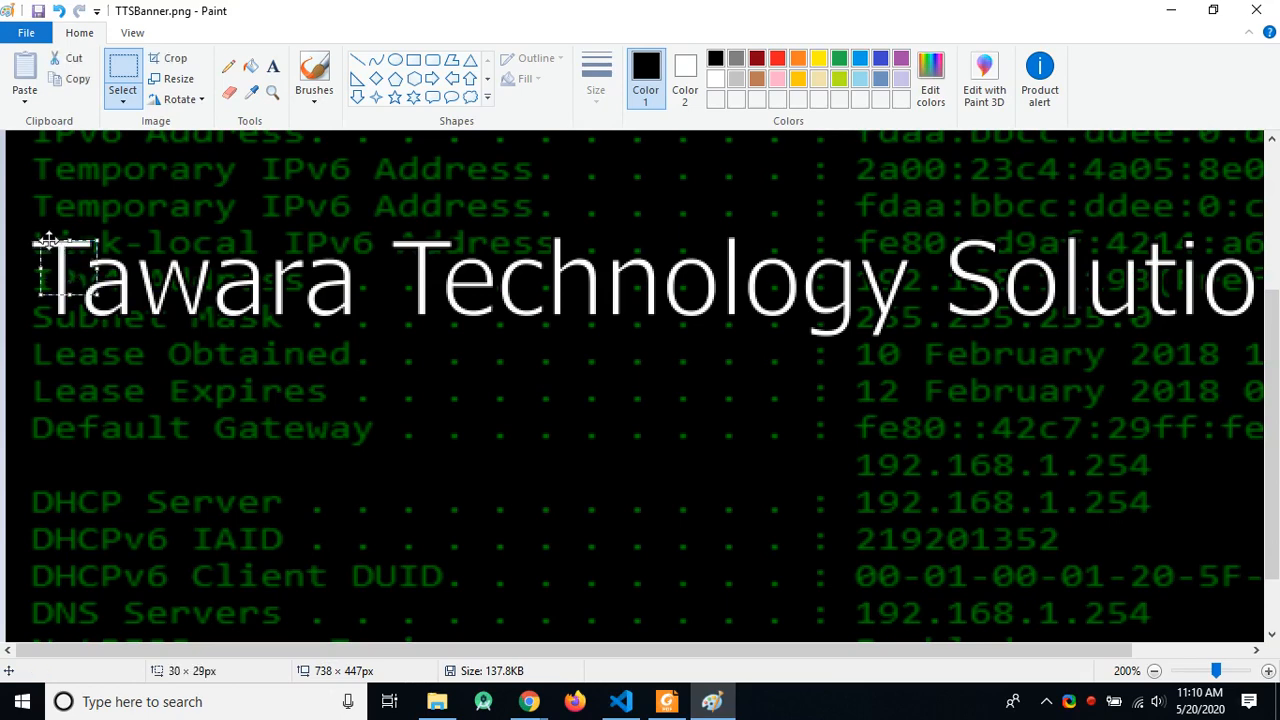
click(128, 236)
mouse_move(44, 240)
mouse_down()
mouse_move(118, 310)
mouse_move(103, 363)
mouse_move(110, 440)
mouse_move(79, 443)
mouse_move(157, 440)
mouse_move(123, 446)
mouse_up()
click(136, 445)
mouse_move(53, 238)
mouse_down()
mouse_move(83, 277)
mouse_move(88, 314)
mouse_up()
click(137, 309)
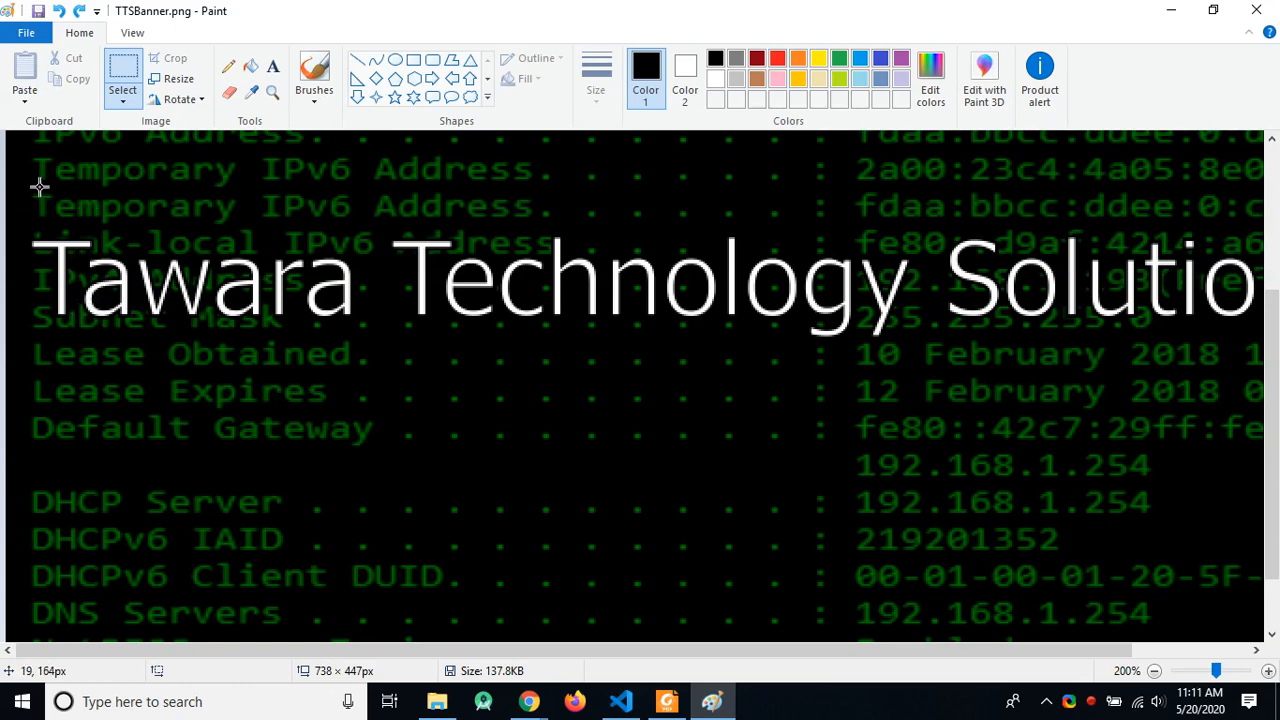
drag(38, 179, 93, 238)
click(40, 169)
drag(40, 170, 100, 240)
click(157, 229)
drag(62, 316, 109, 386)
click(172, 369)
drag(6, 174, 121, 207)
click(149, 171)
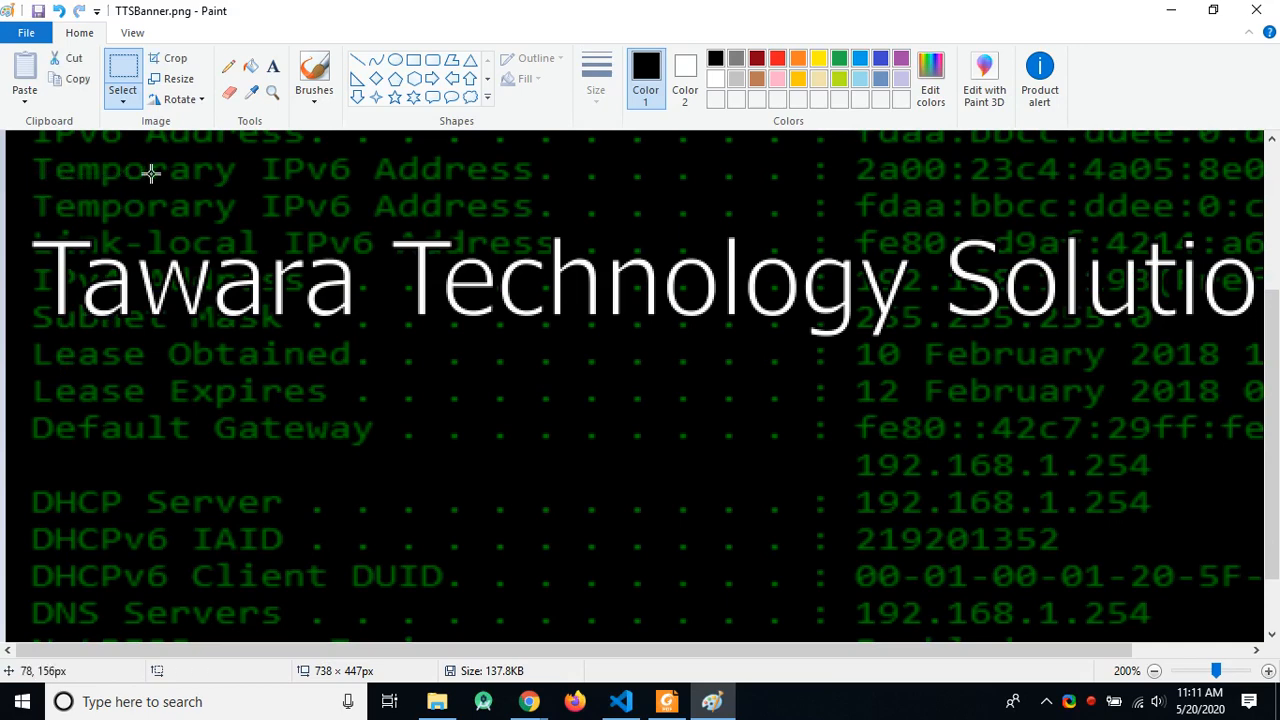
mouse_move(8, 168)
mouse_down()
mouse_move(97, 220)
mouse_move(163, 300)
mouse_move(177, 378)
mouse_move(1047, 417)
mouse_move(1276, 377)
mouse_move(1157, 386)
mouse_move(1028, 345)
mouse_up()
key(Escape)
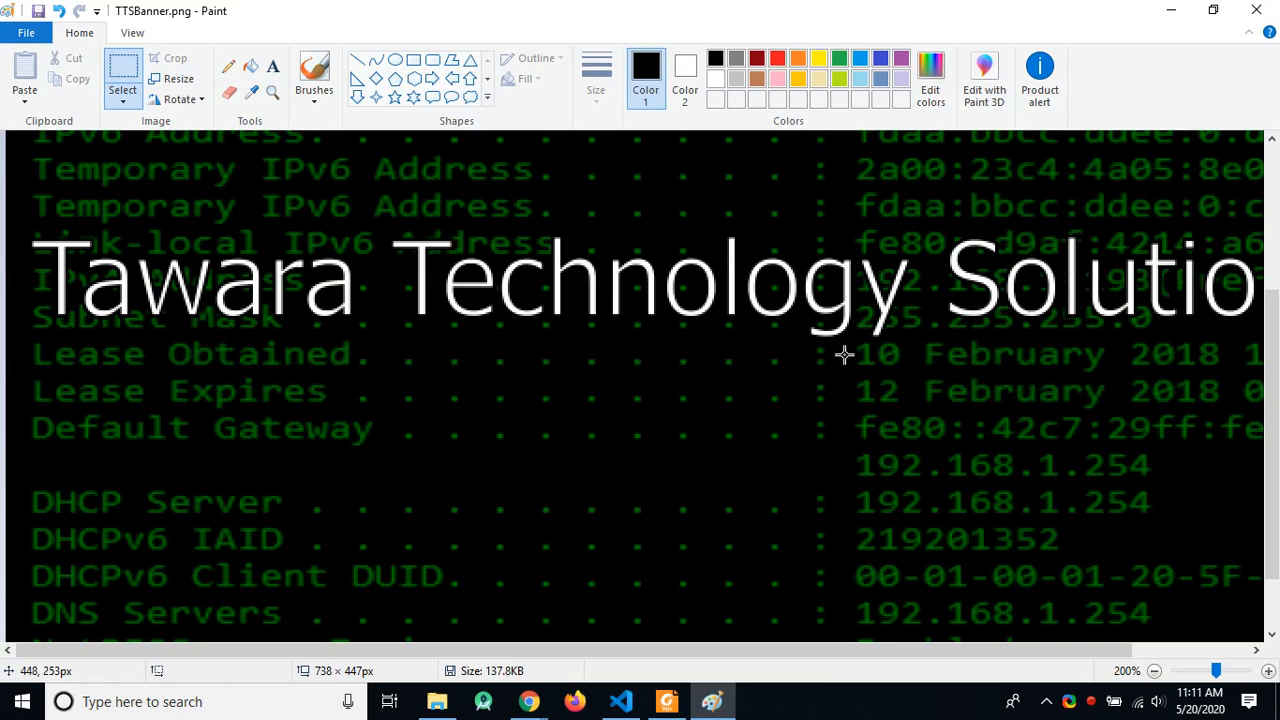
scroll(846, 354, down, 1)
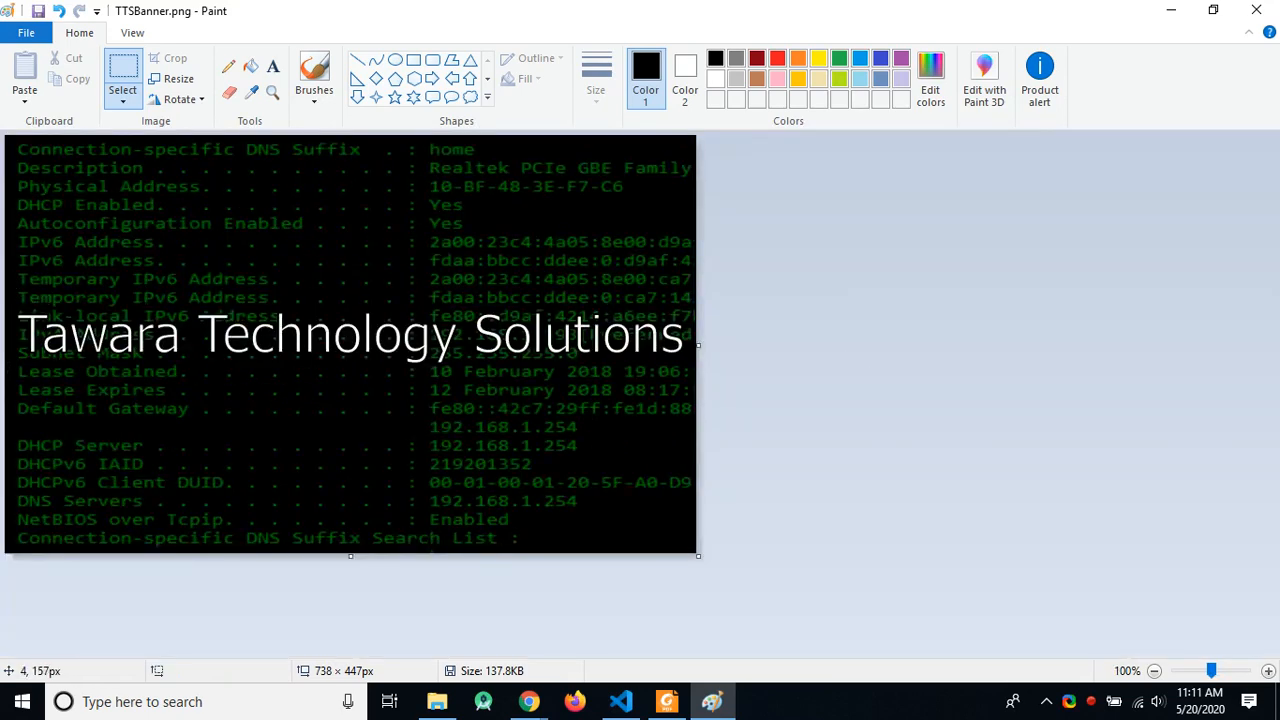
Step: Select the title band and crop TTSBanner to a 737 × 120 strip
drag(6, 288, 699, 390)
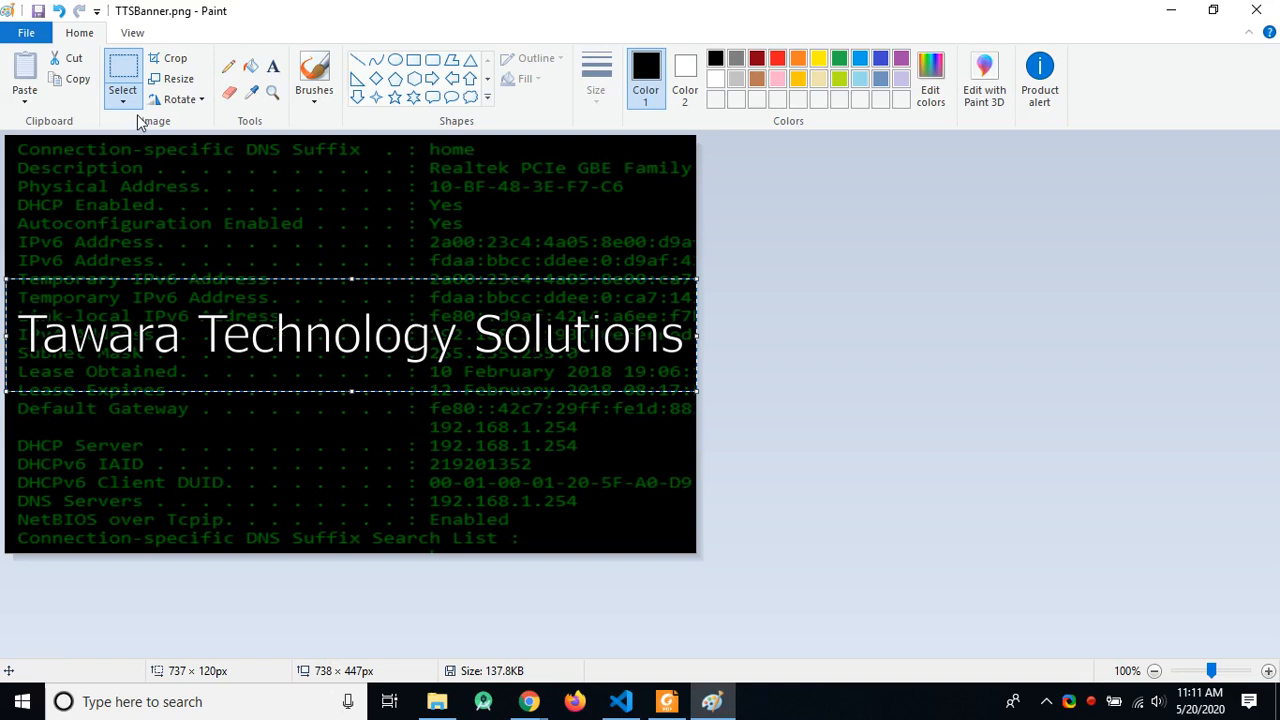
click(175, 59)
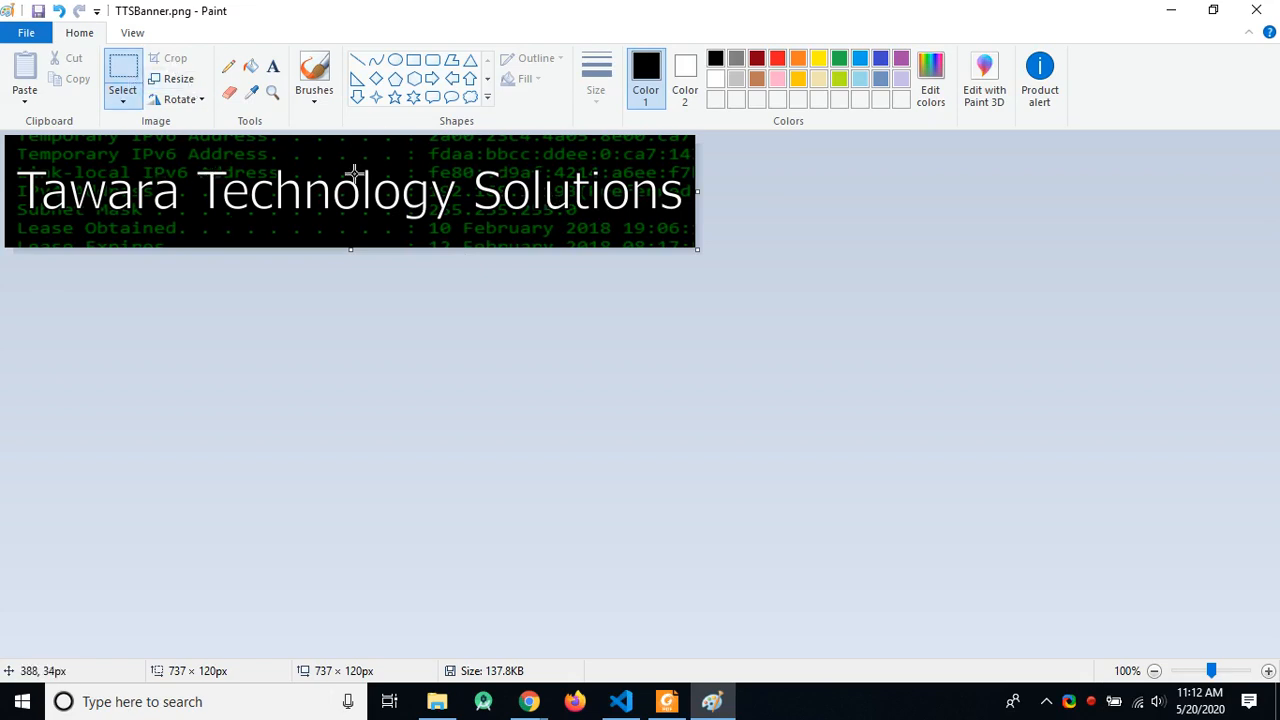
click(30, 33)
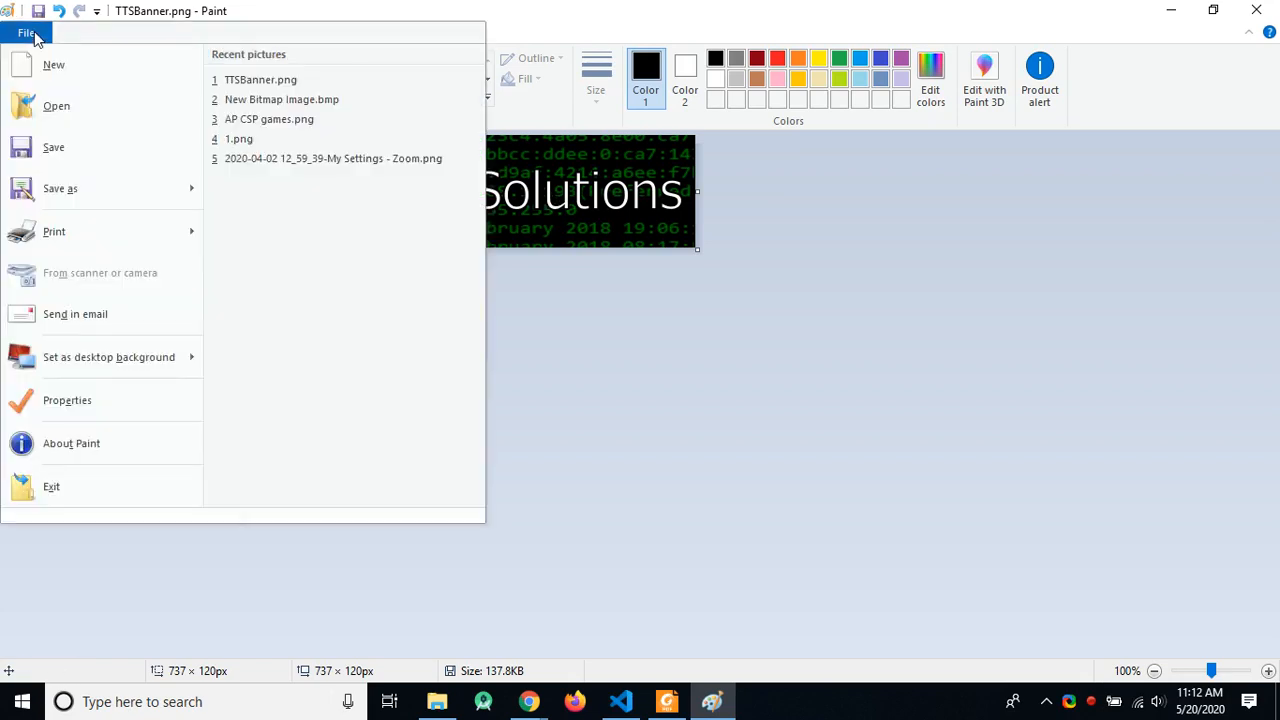
click(656, 488)
key(alt+Tab)
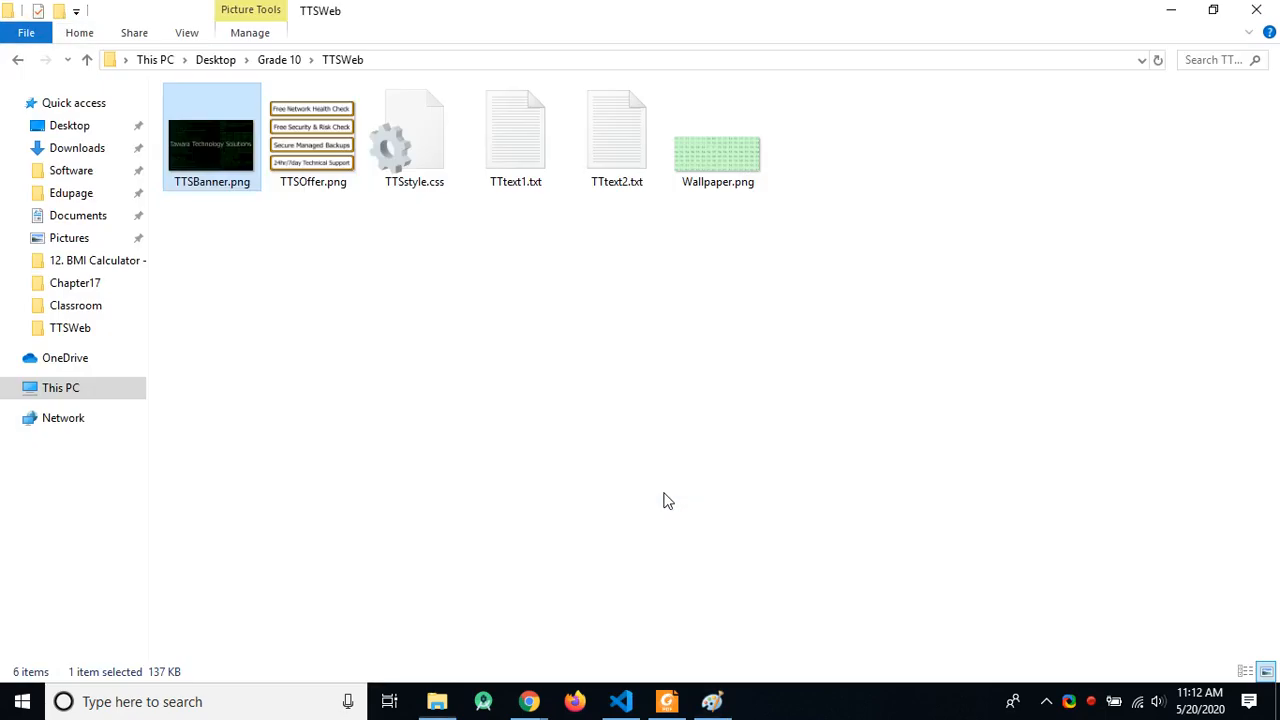
Step: Underline TTSBanner.jpg in red and handwrite 'png → jpg' above the banner example
key(alt+Tab)
key(alt+Tab)
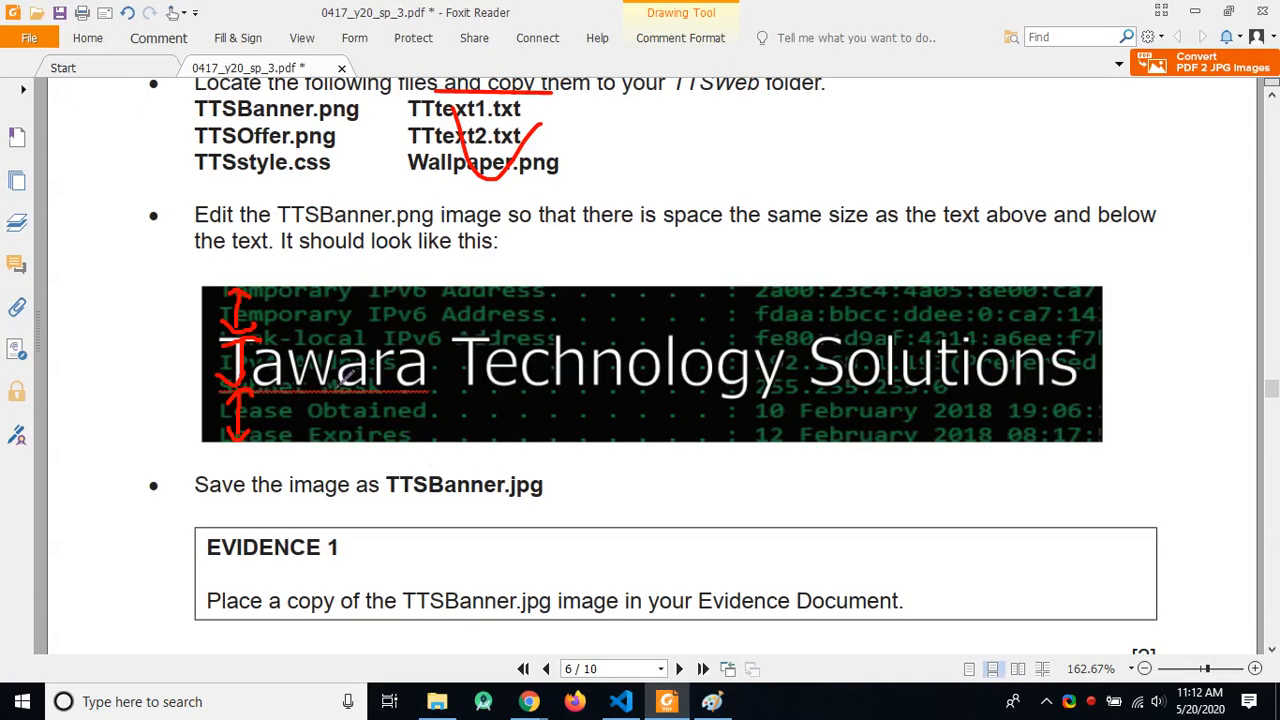
drag(381, 504, 557, 497)
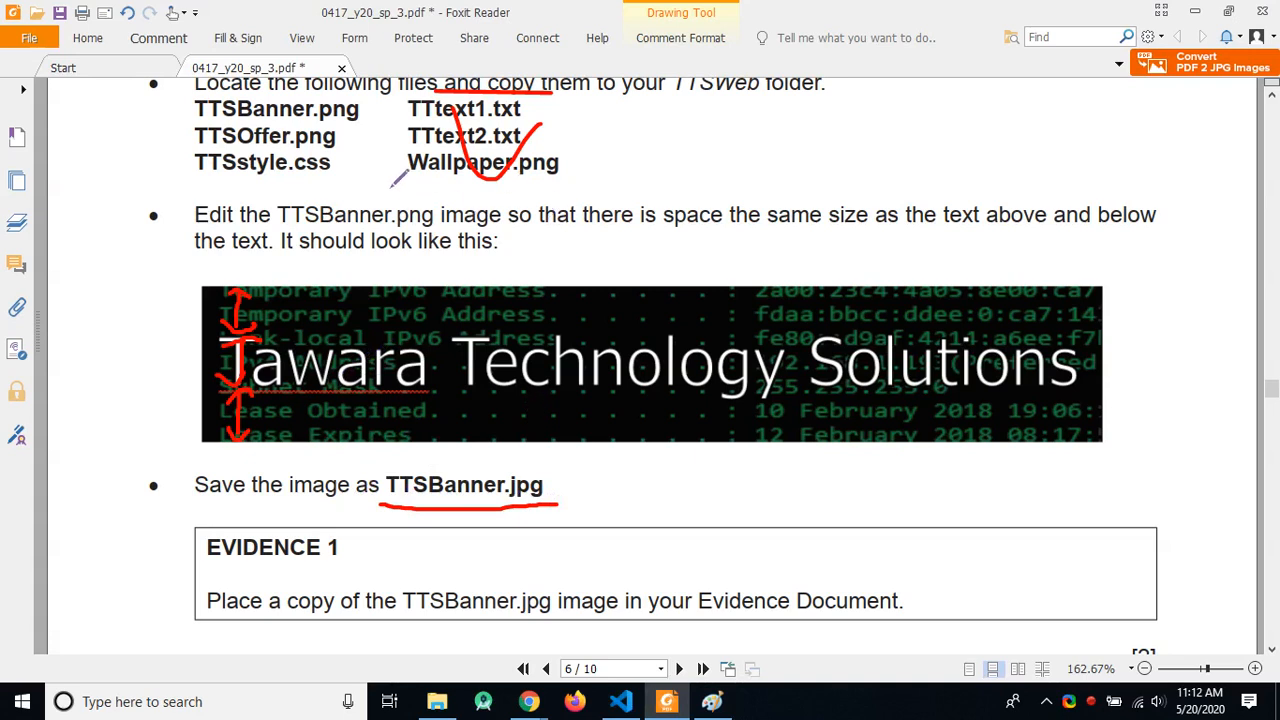
mouse_move(660, 188)
mouse_down()
mouse_move(662, 272)
mouse_move(636, 207)
mouse_move(745, 285)
mouse_move(790, 214)
mouse_move(875, 210)
mouse_move(840, 236)
mouse_up()
mouse_move(909, 187)
mouse_down()
mouse_move(960, 172)
mouse_move(918, 258)
mouse_up()
drag(955, 172, 968, 238)
drag(998, 160, 1035, 195)
drag(1041, 239, 1000, 240)
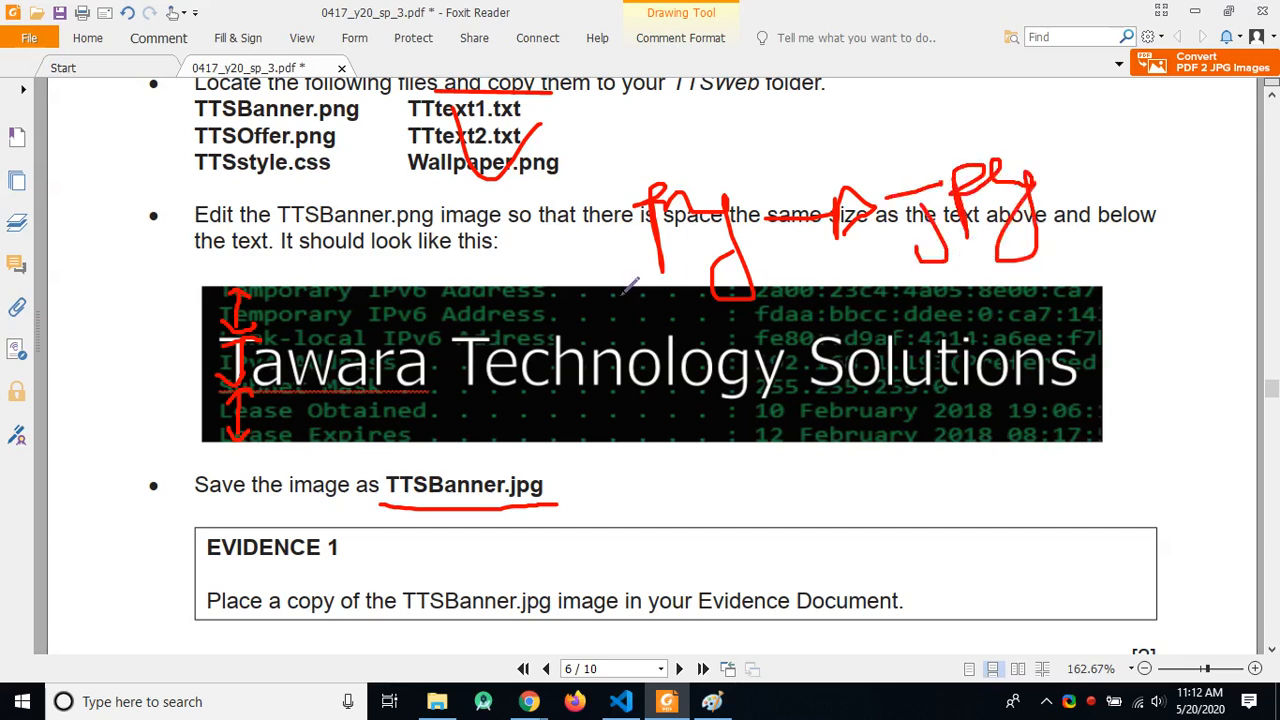
key(alt+Tab)
key(alt+Tab)
key(alt+Tab)
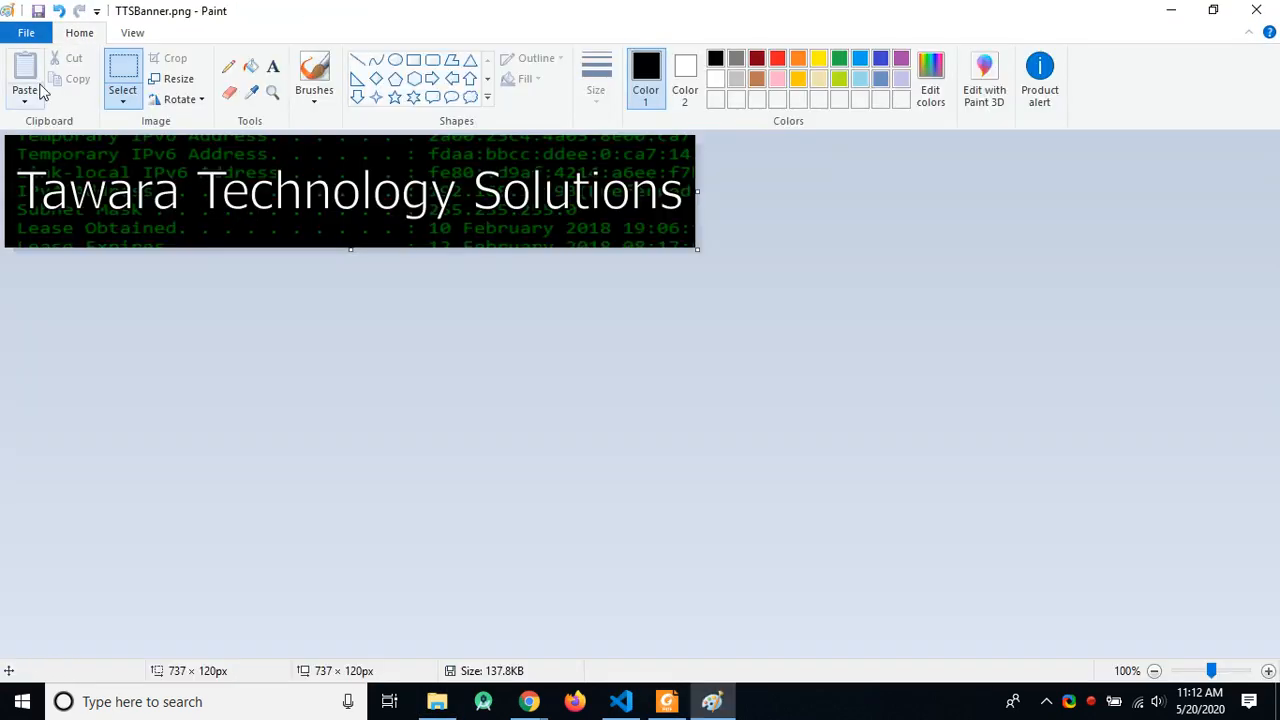
Step: Choose Save as JPEG picture, keeping the file name TTSBanner.jpg
click(26, 33)
mouse_move(100, 195)
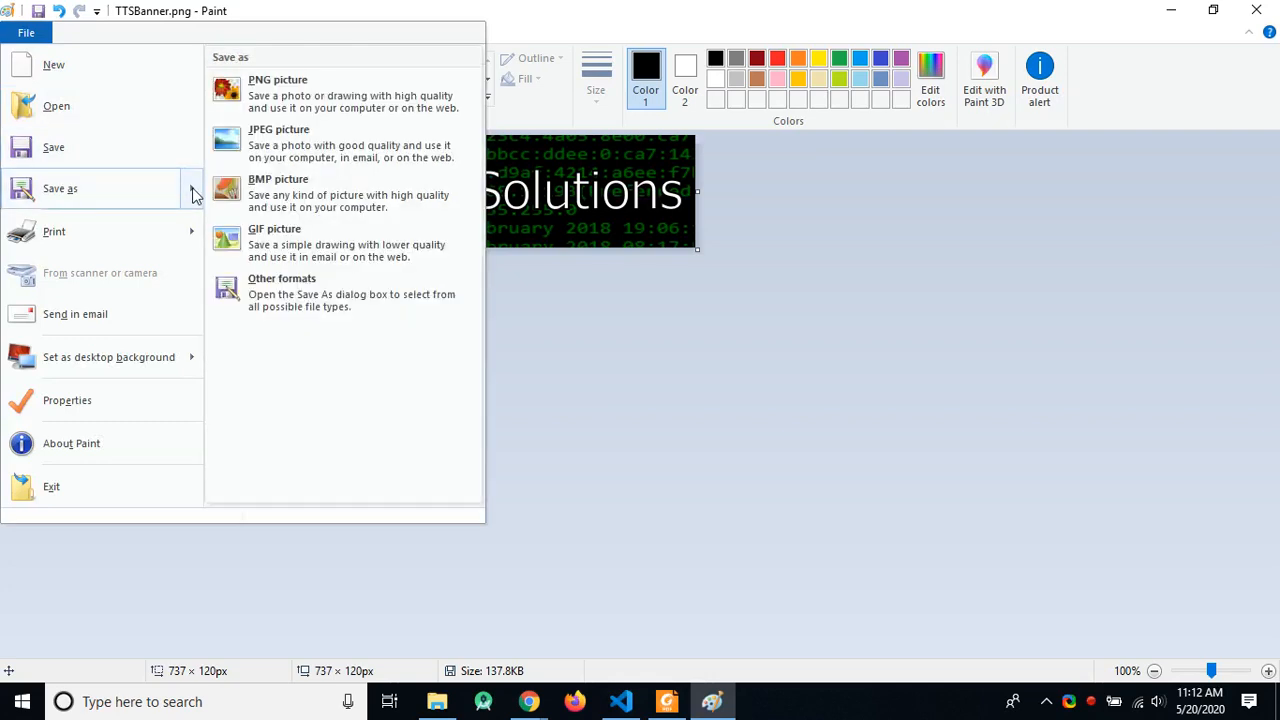
click(289, 147)
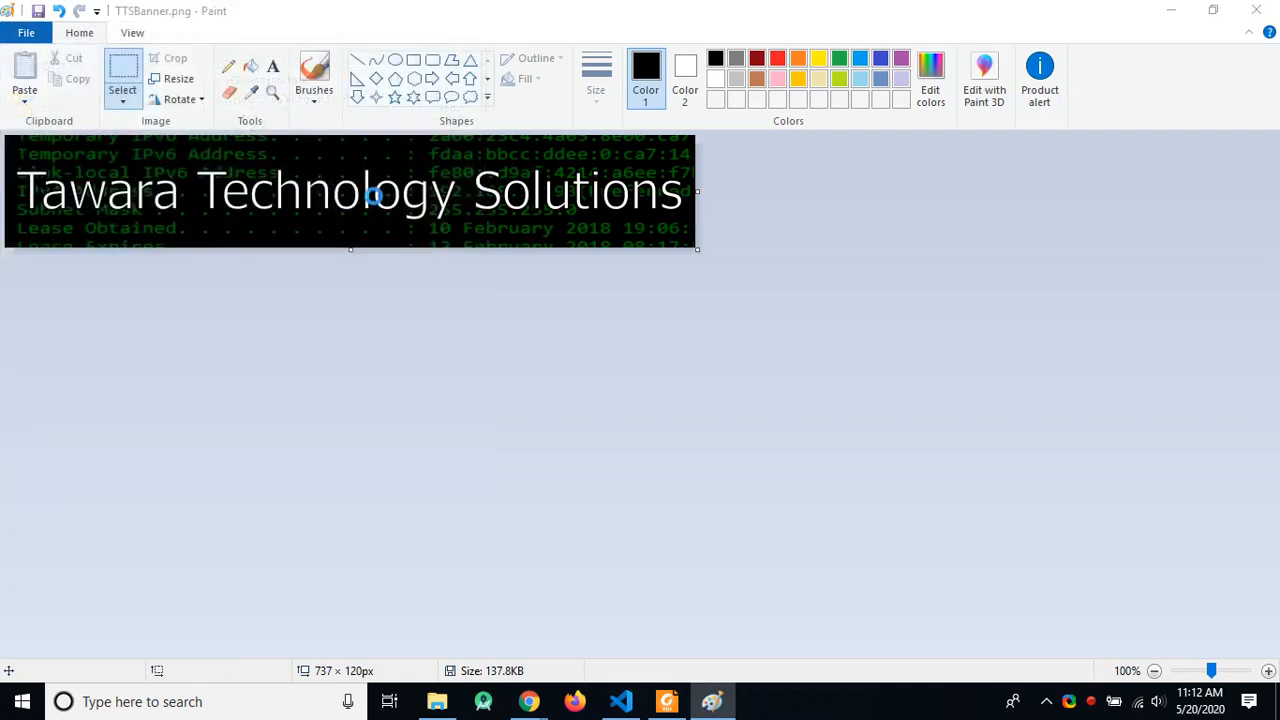
click(587, 452)
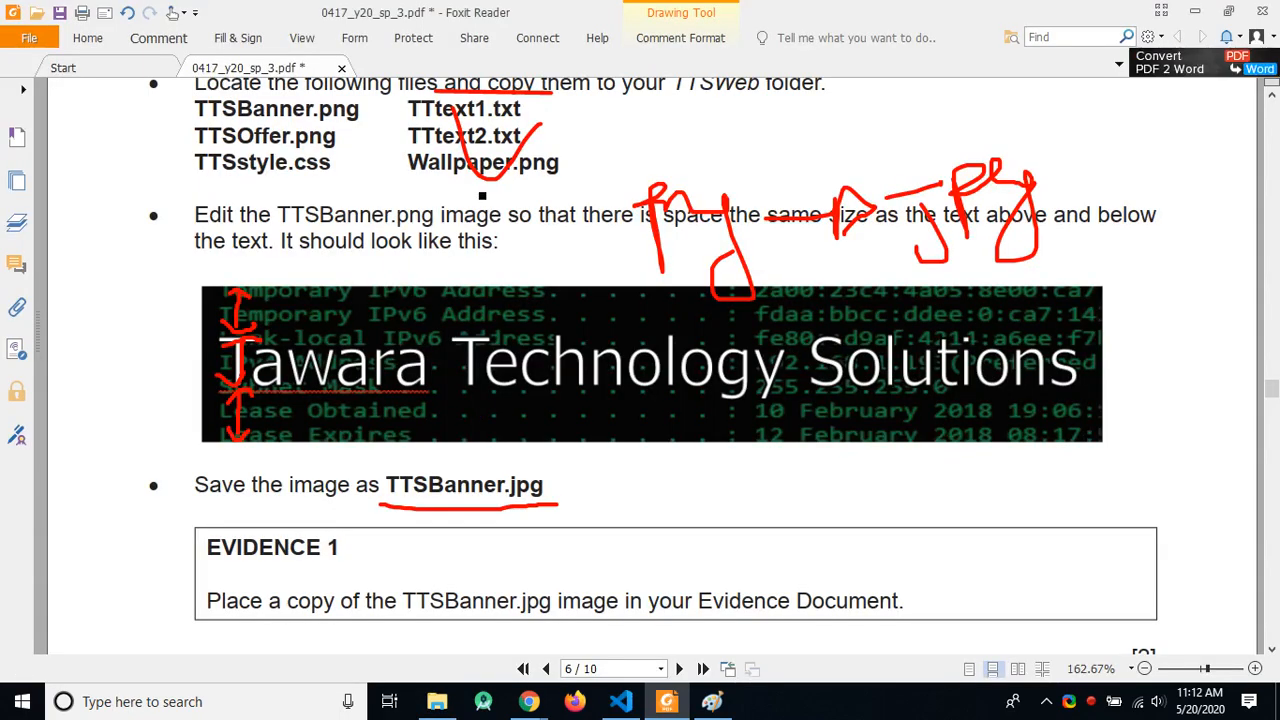
key(alt+Tab)
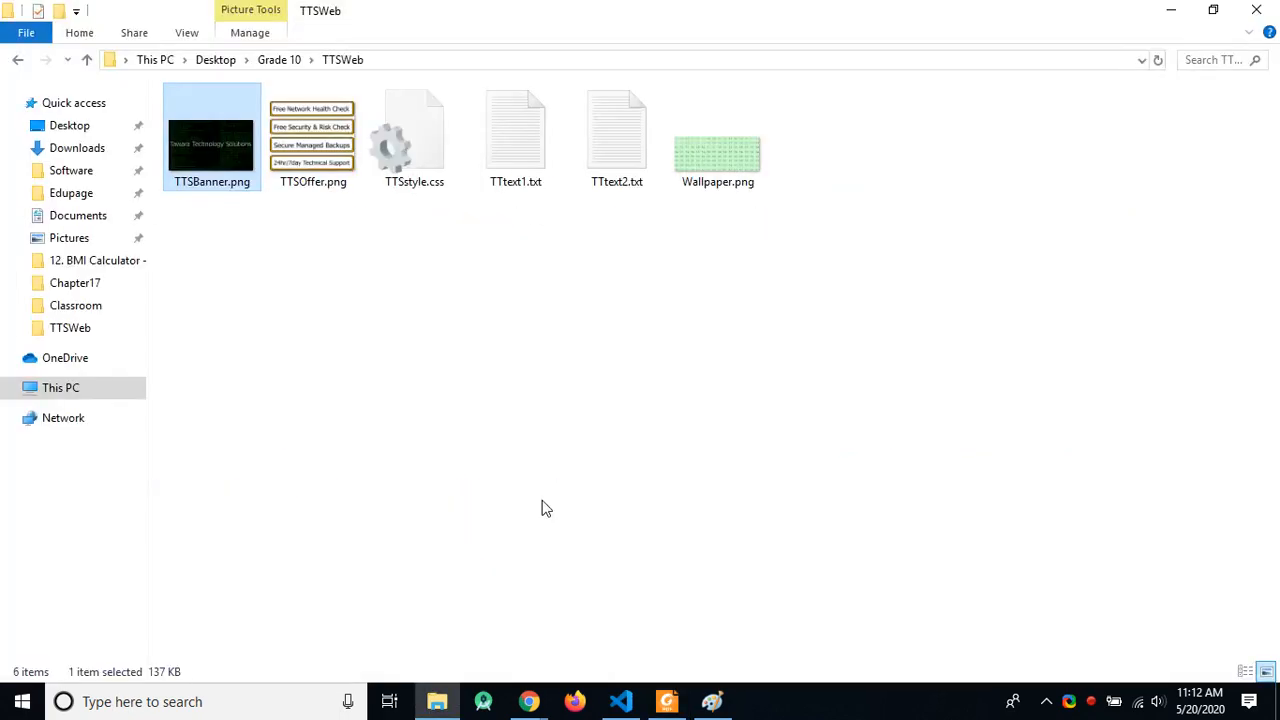
key(alt+Tab)
key(alt+Tab)
key(alt+Tab)
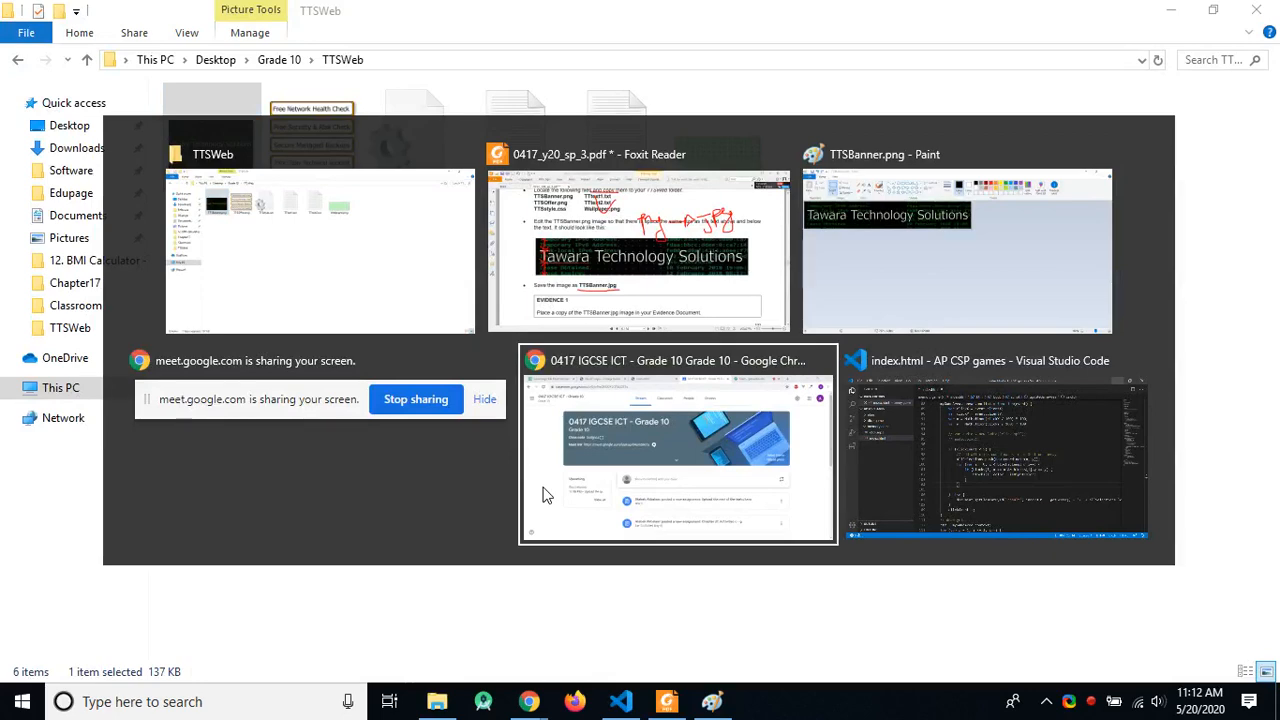
click(847, 254)
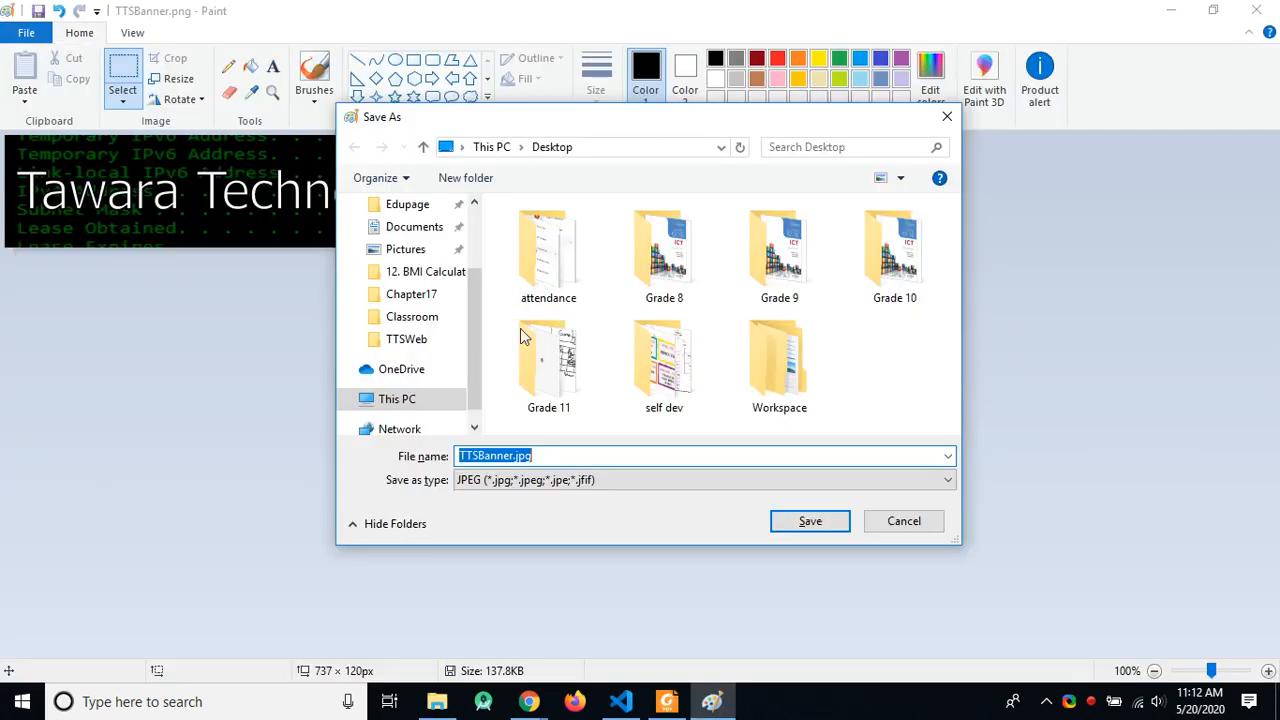
click(561, 455)
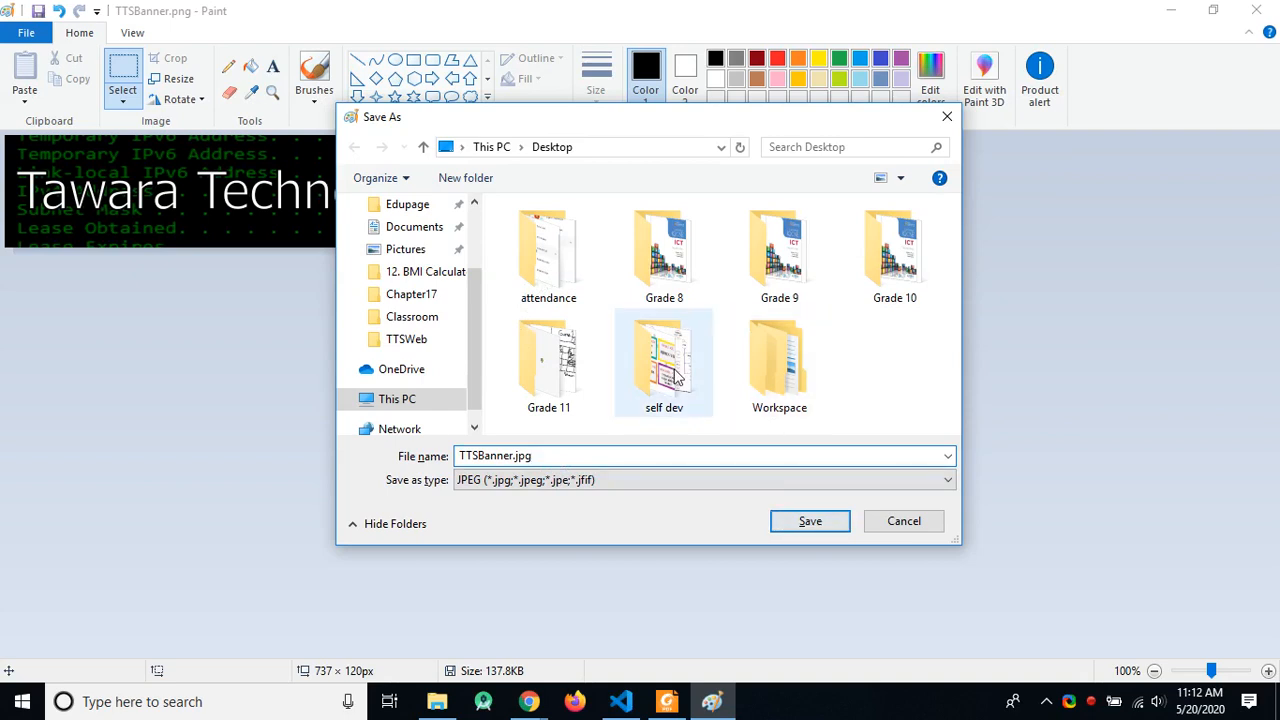
Step: Save it into Grade 10 > TTSWeb, accept the transparency warning, and close Paint
double_click(847, 275)
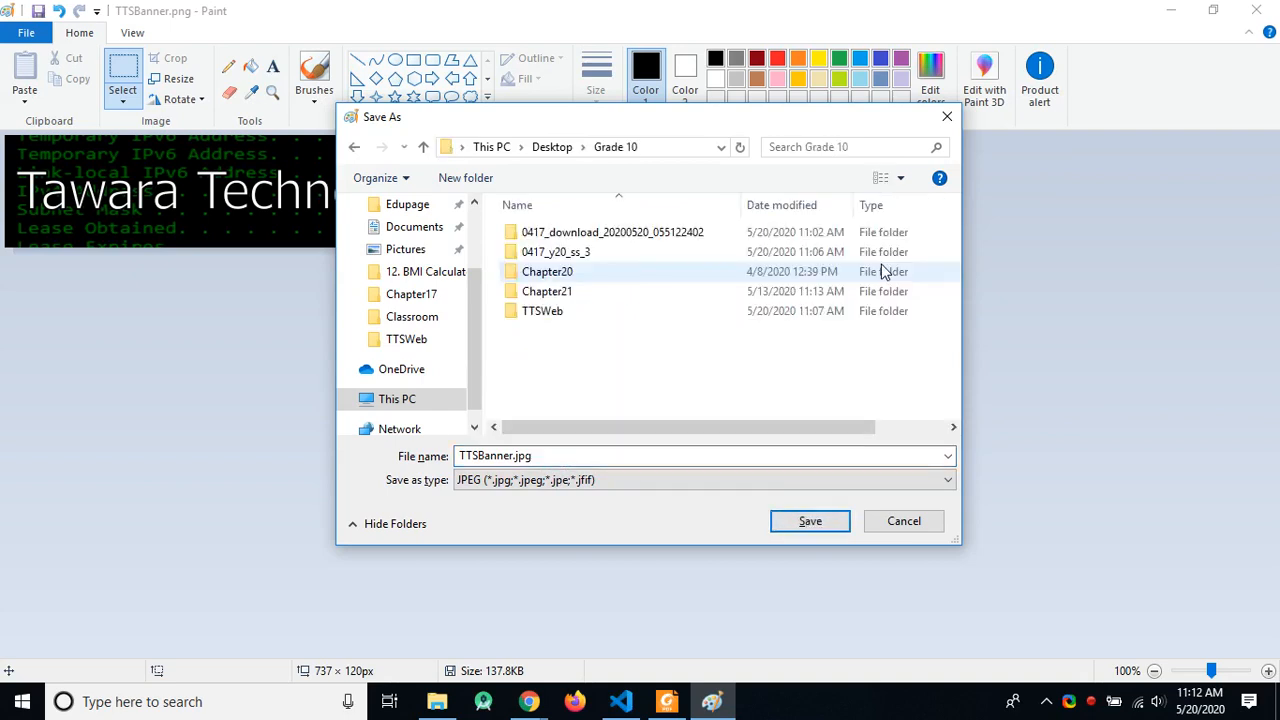
double_click(556, 314)
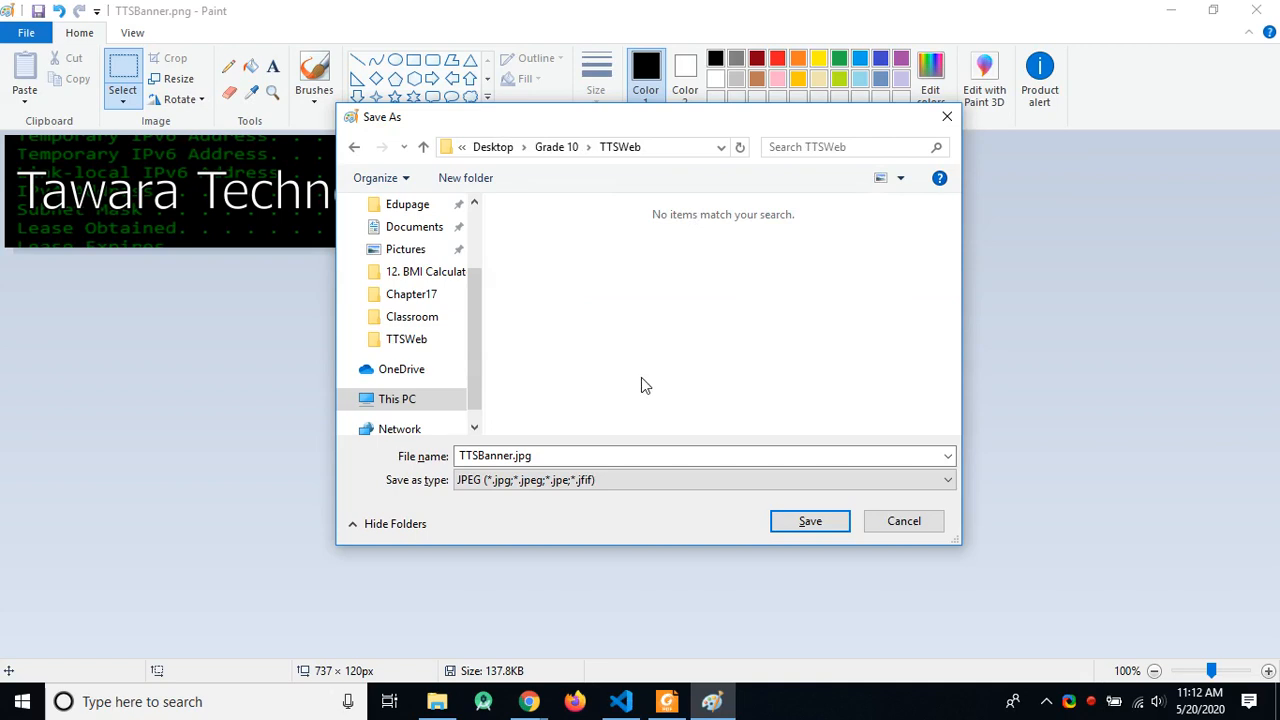
click(808, 524)
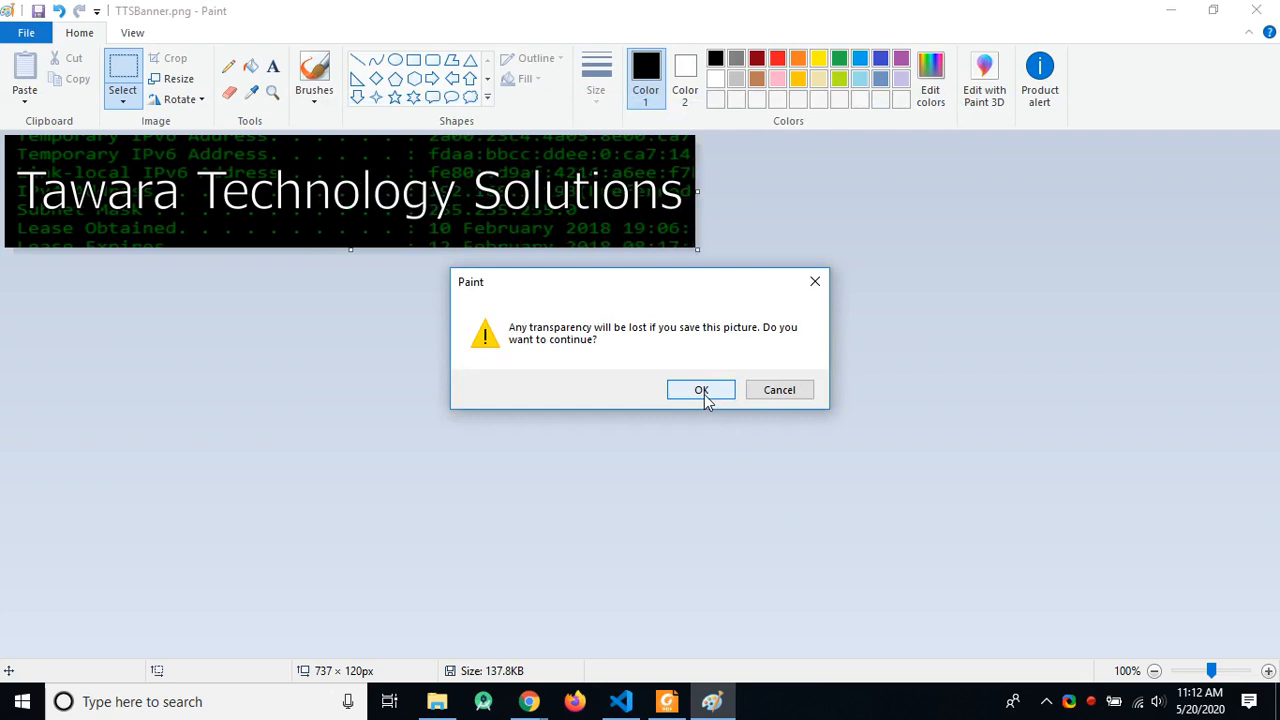
click(703, 397)
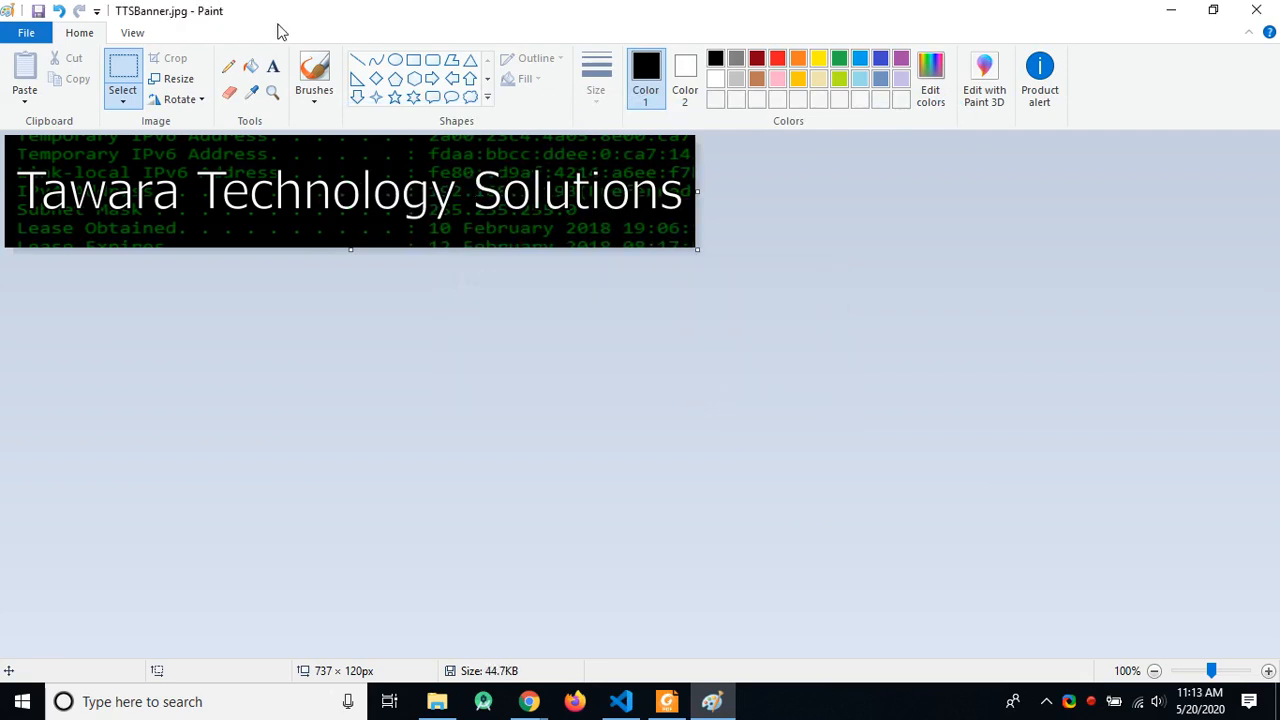
click(1256, 10)
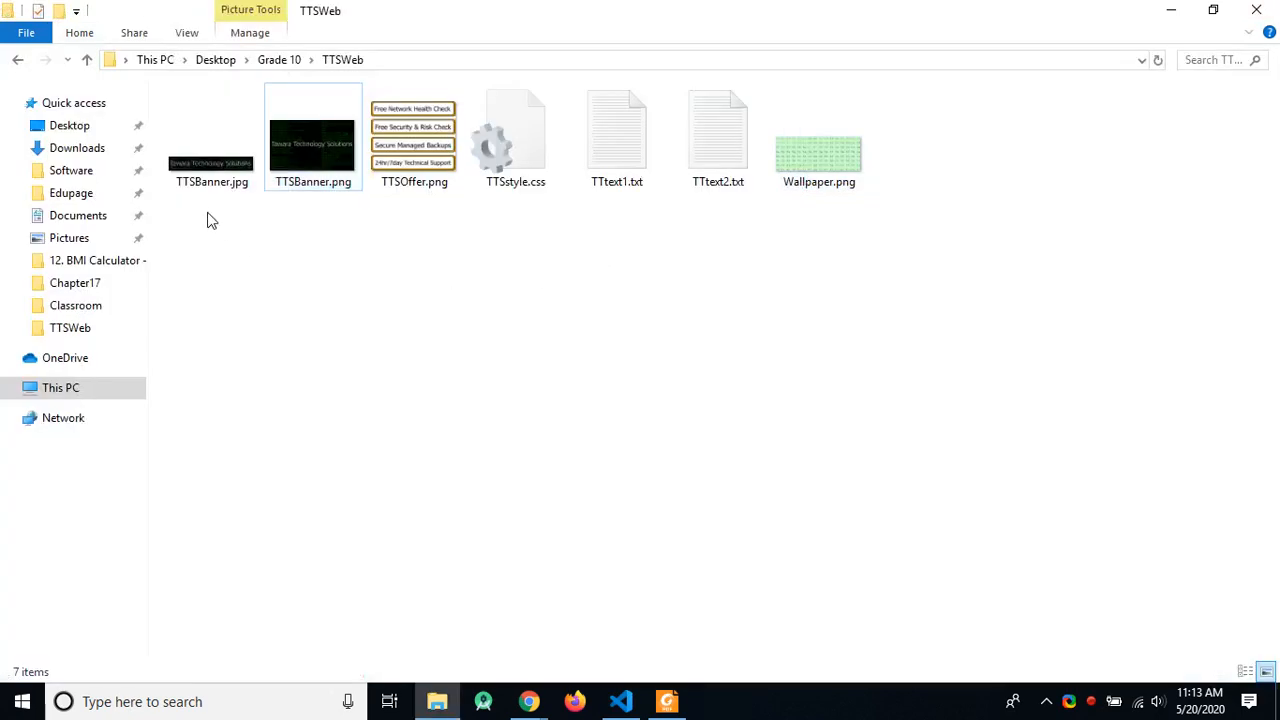
click(212, 150)
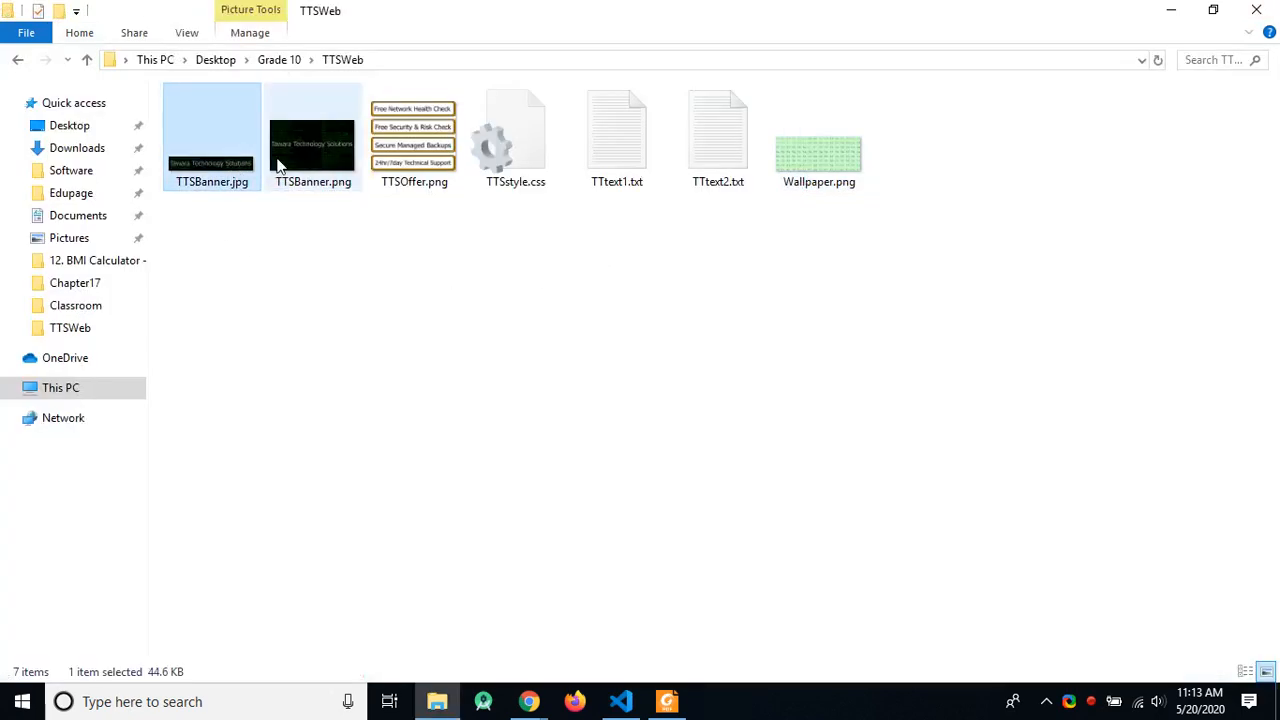
click(400, 269)
key(alt+Tab)
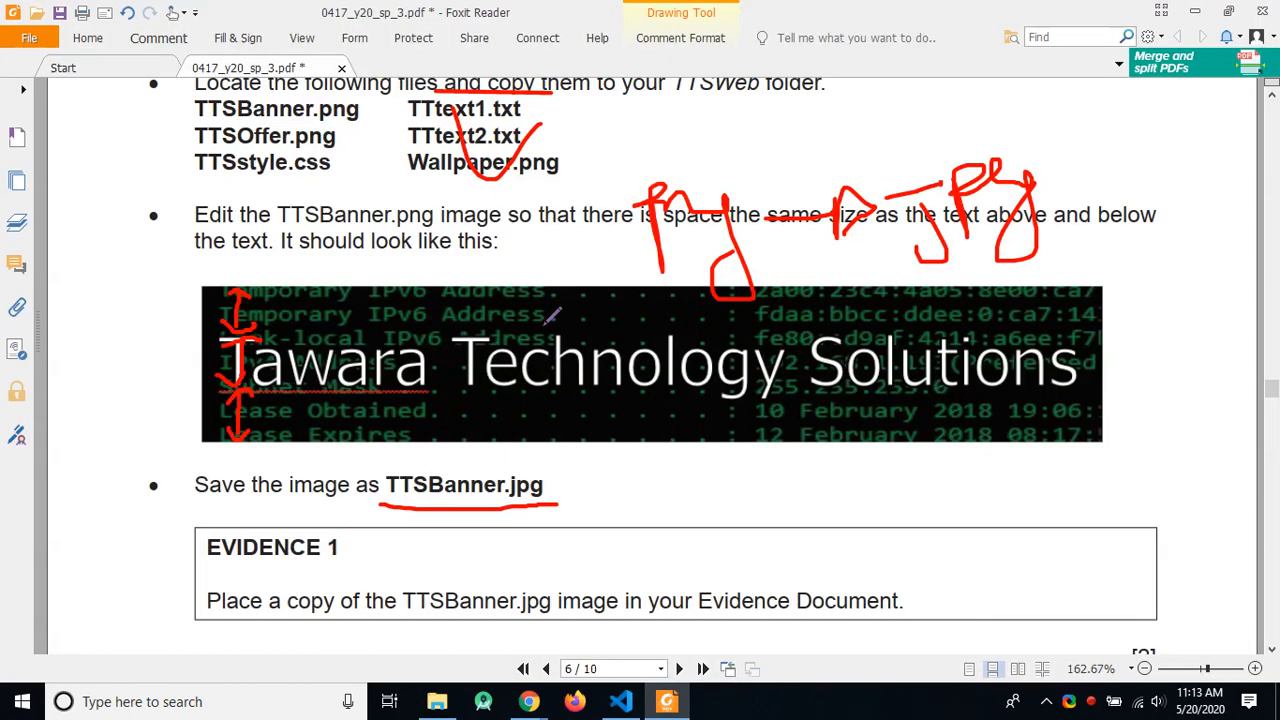
Step: Undo the red pen marks on the exam page and return to the TTSWeb folder window
key(ctrl+z)
key(ctrl+z)
key(ctrl+z)
key(ctrl+z)
key(ctrl+z)
key(ctrl+z)
key(ctrl+z)
key(ctrl+z)
key(ctrl+z)
key(ctrl+z)
key(ctrl+z)
key(ctrl+z)
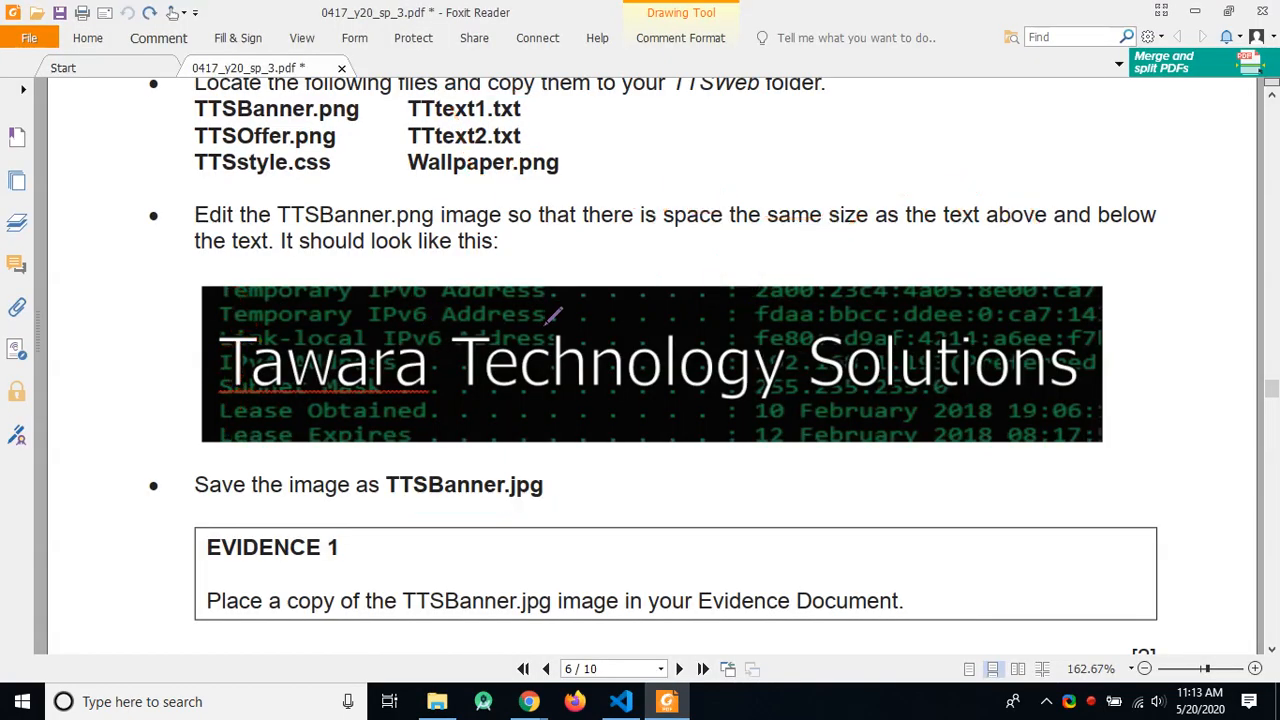
scroll(550, 330, down, 2)
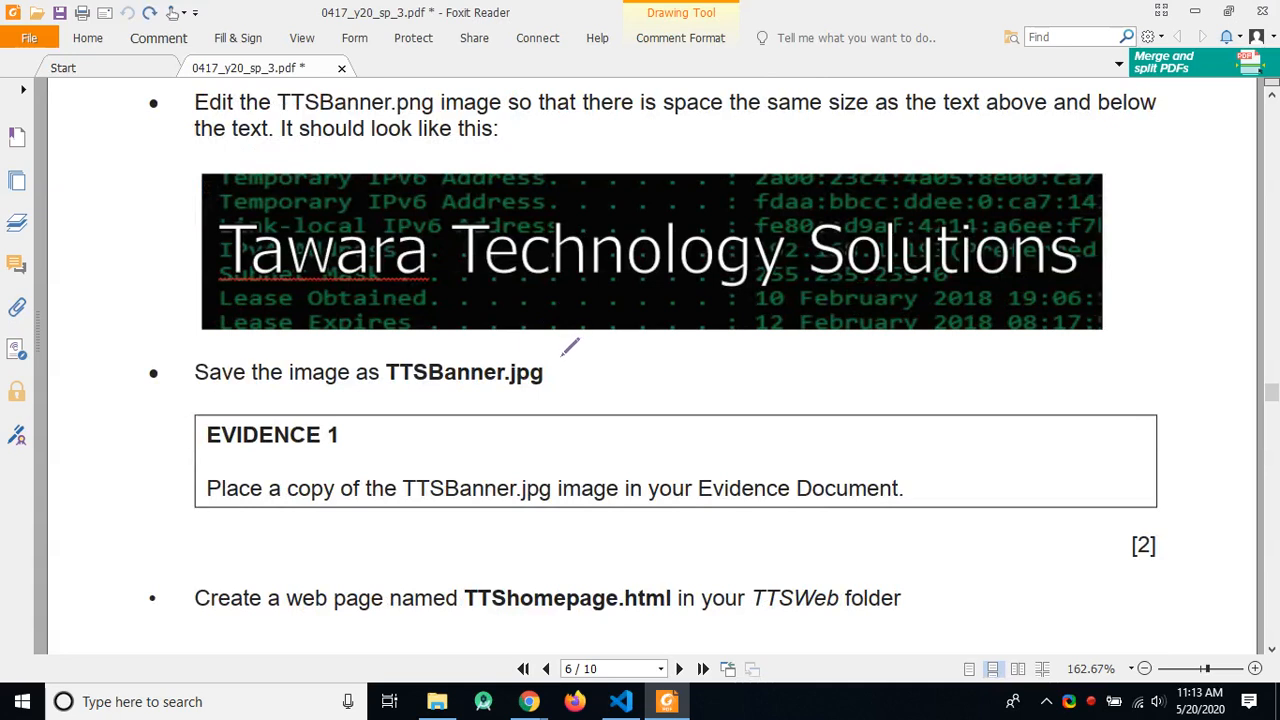
scroll(572, 345, down, 1)
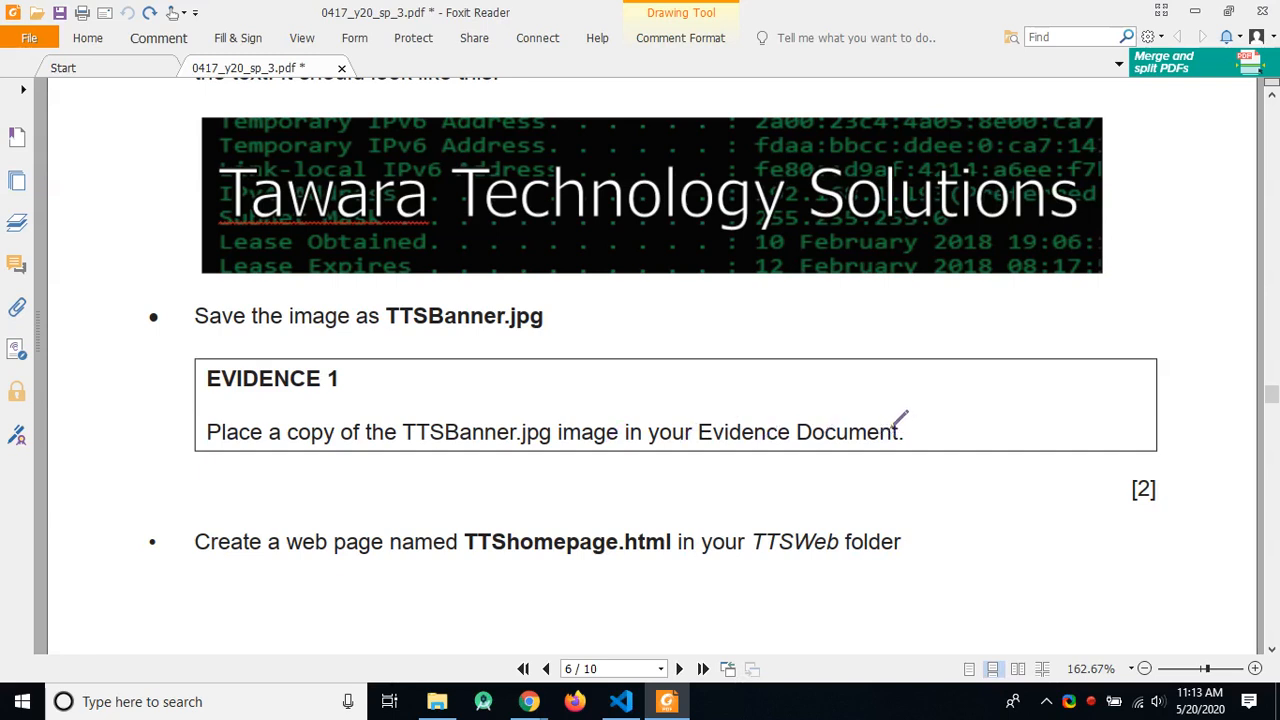
click(622, 704)
click(622, 704)
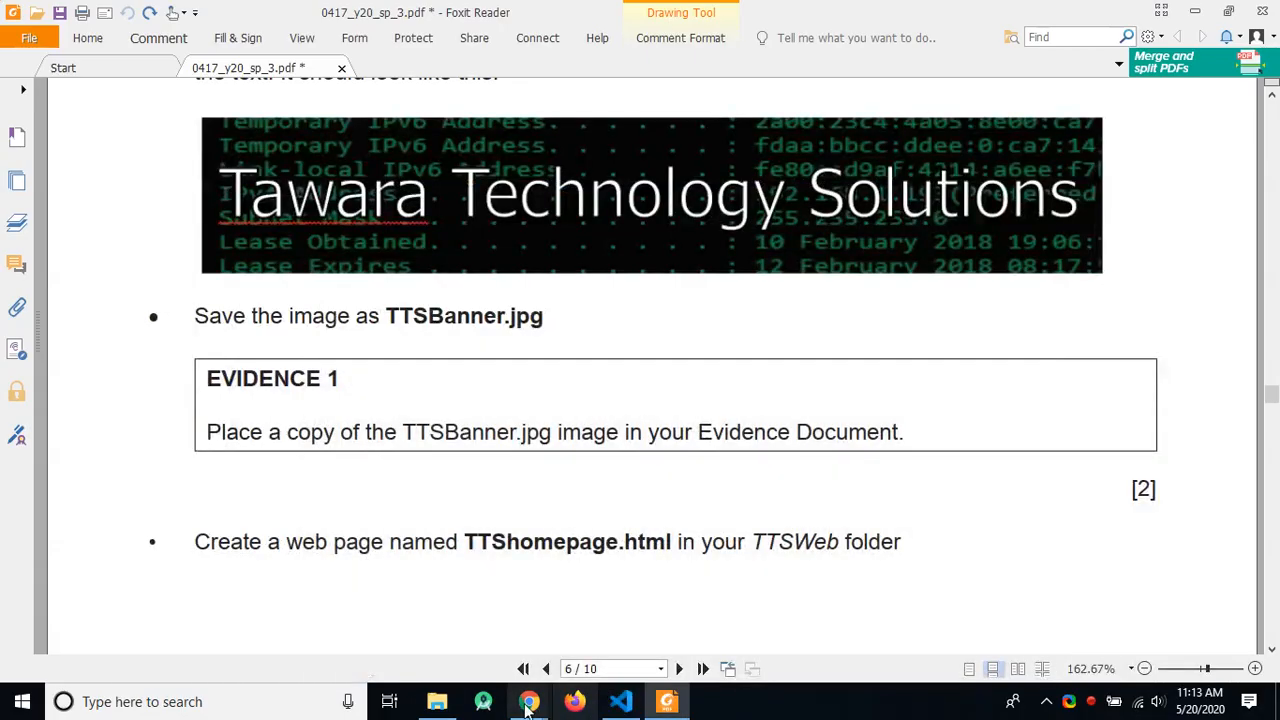
mouse_move(527, 706)
click(437, 702)
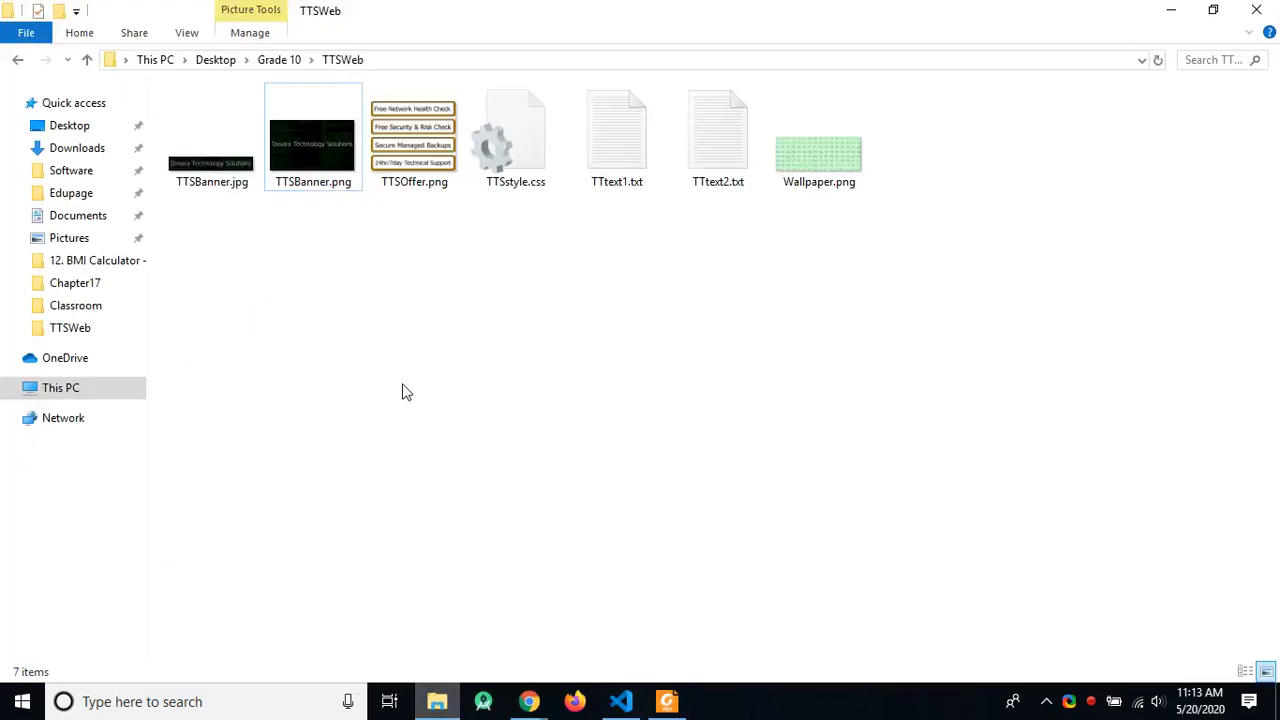
Step: Open the 0417_y20_ss_3 folder under Grade 10, then bring the exam paper back in Foxit Reader
click(295, 60)
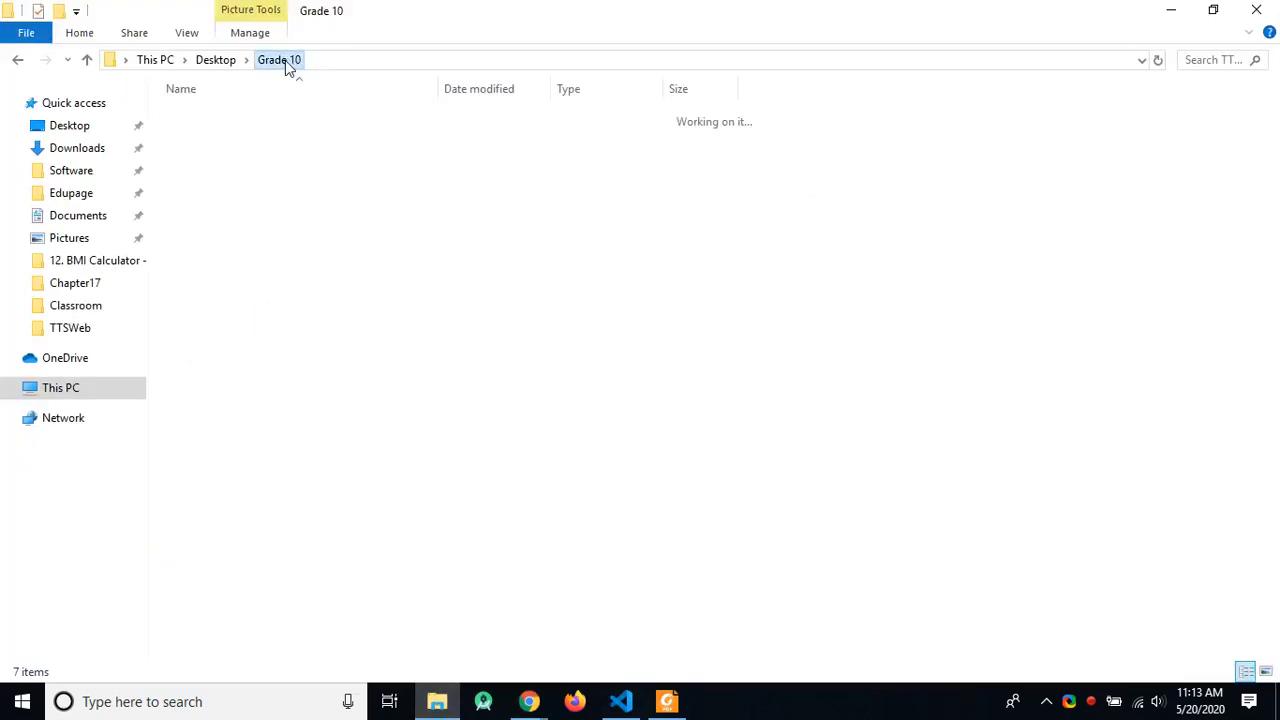
double_click(229, 136)
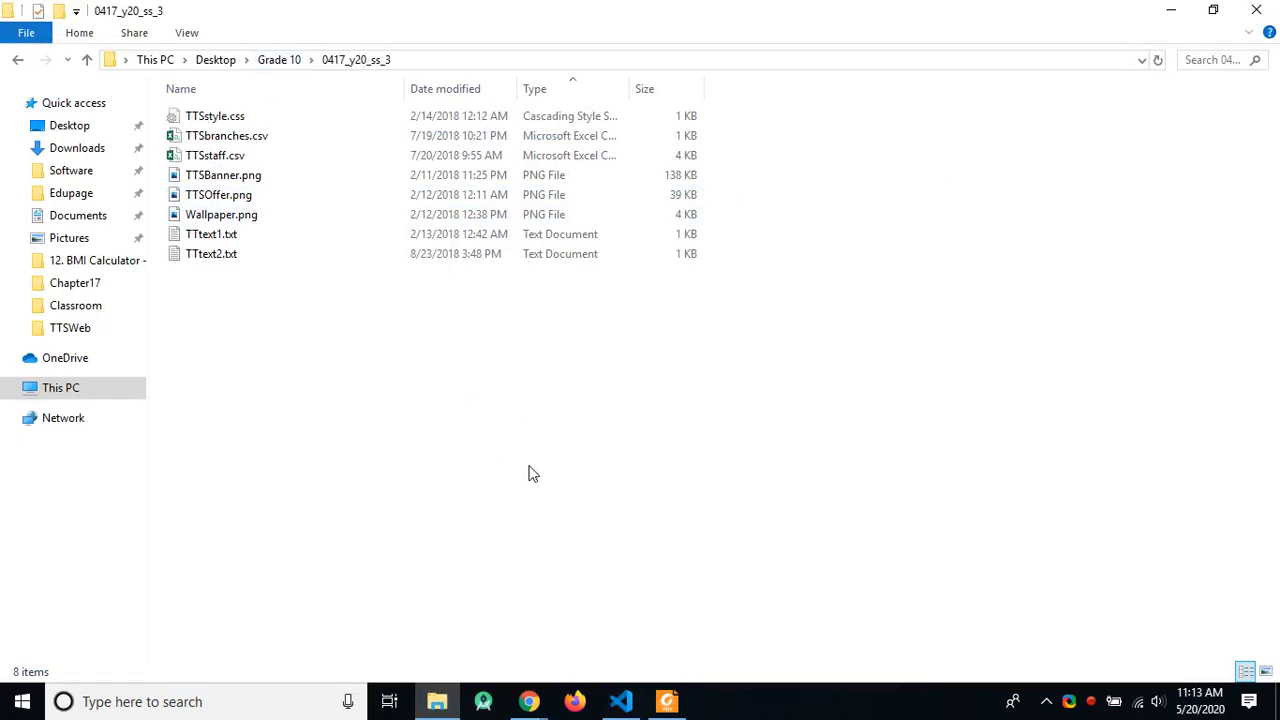
click(527, 700)
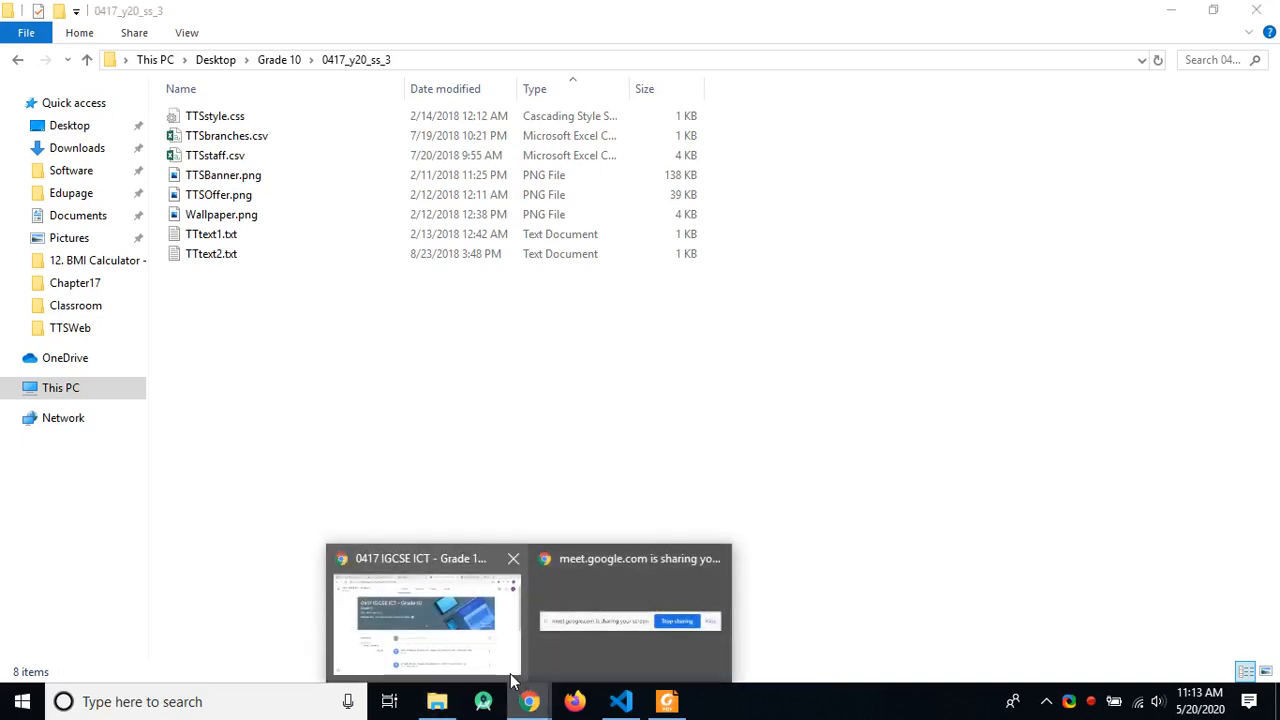
click(437, 701)
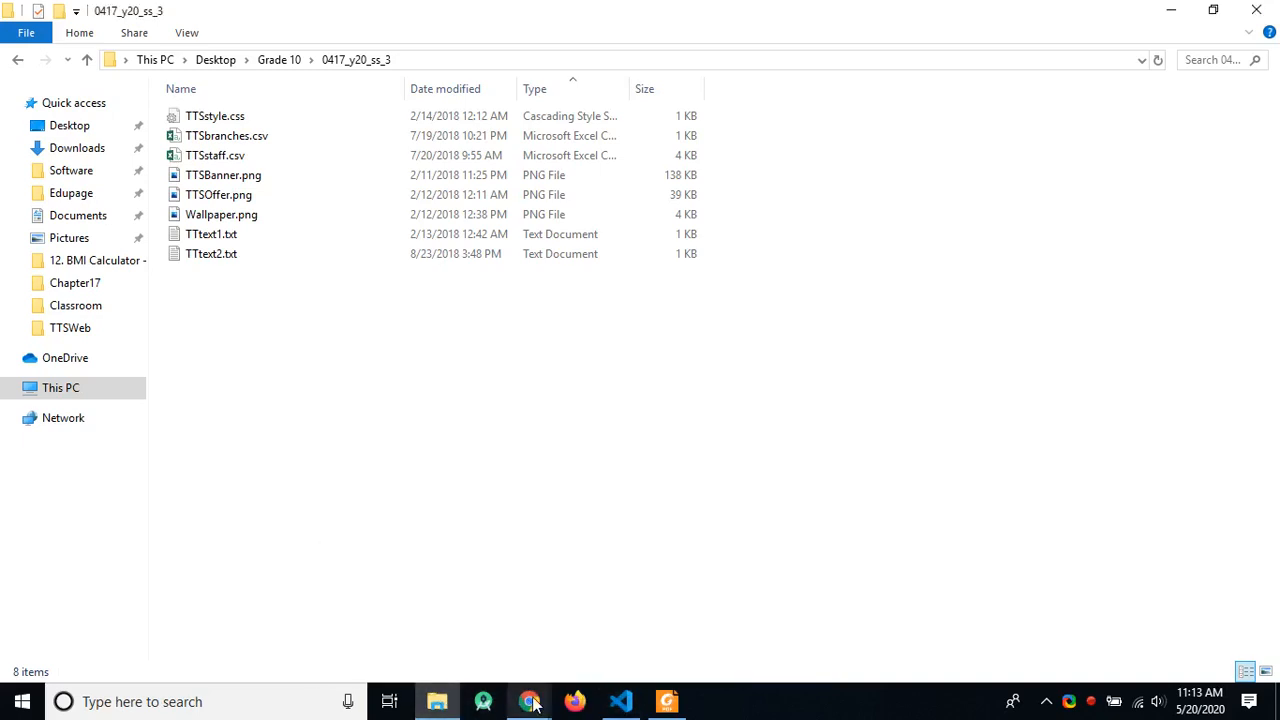
mouse_move(445, 702)
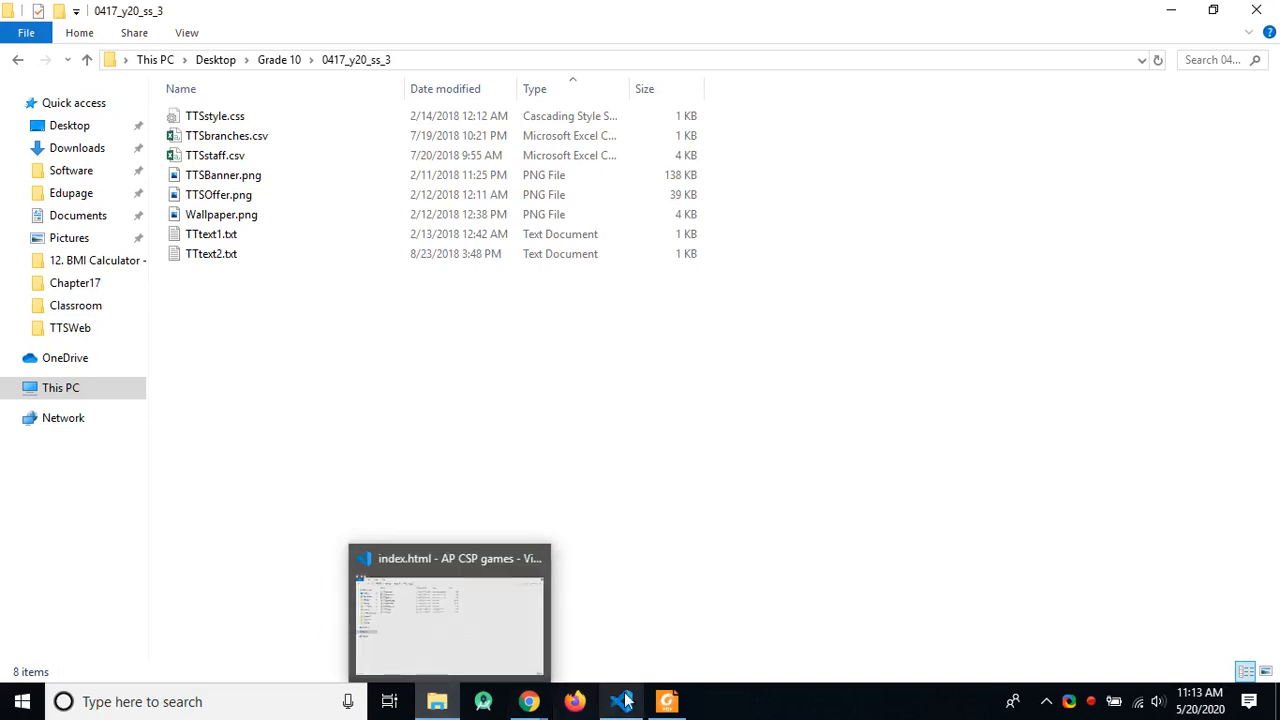
click(668, 702)
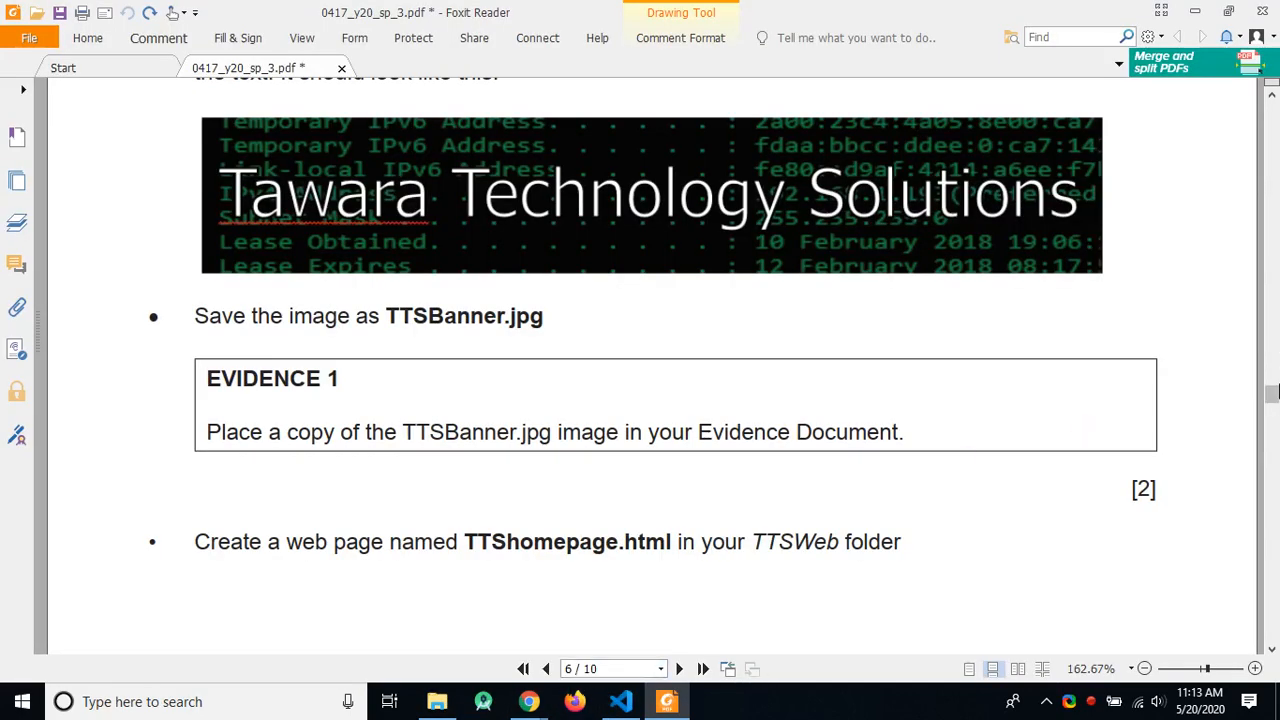
Step: Scroll to page 2 to read the Task 1 Evidence Document instructions
scroll(1273, 350, up, 3)
drag(1273, 347, 1273, 98)
scroll(986, 322, down, 2)
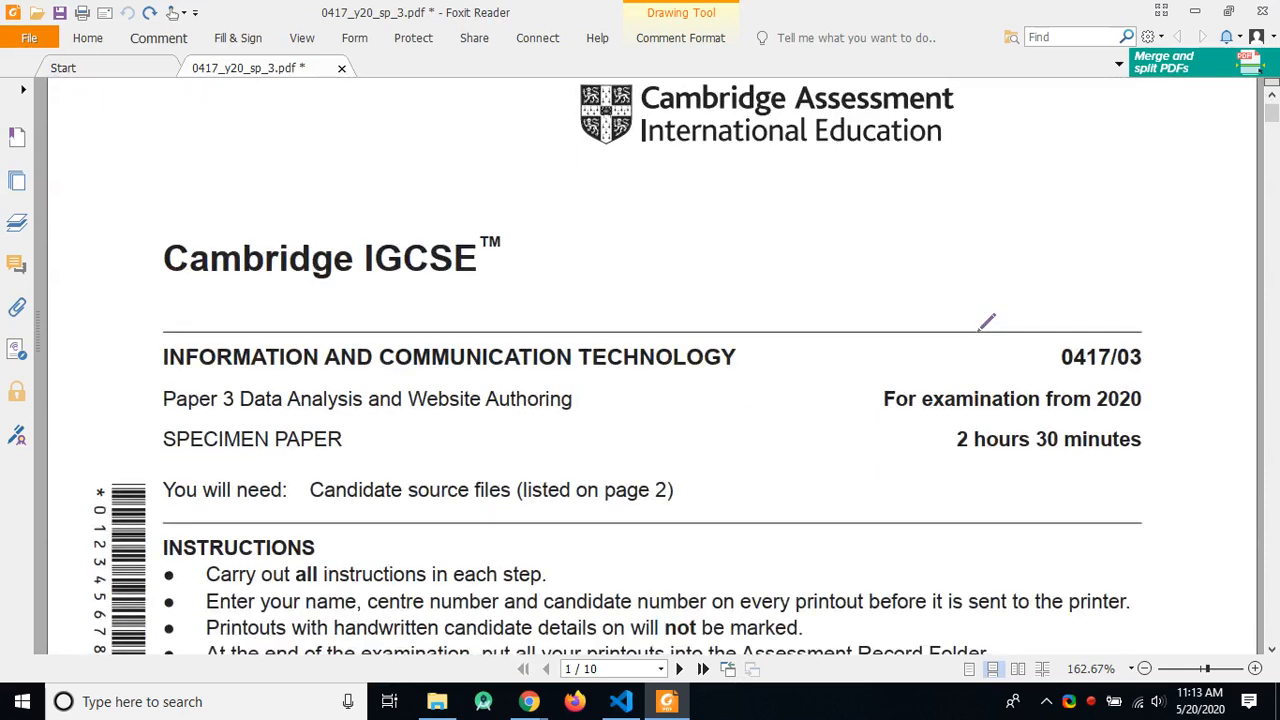
scroll(934, 403, down, 20)
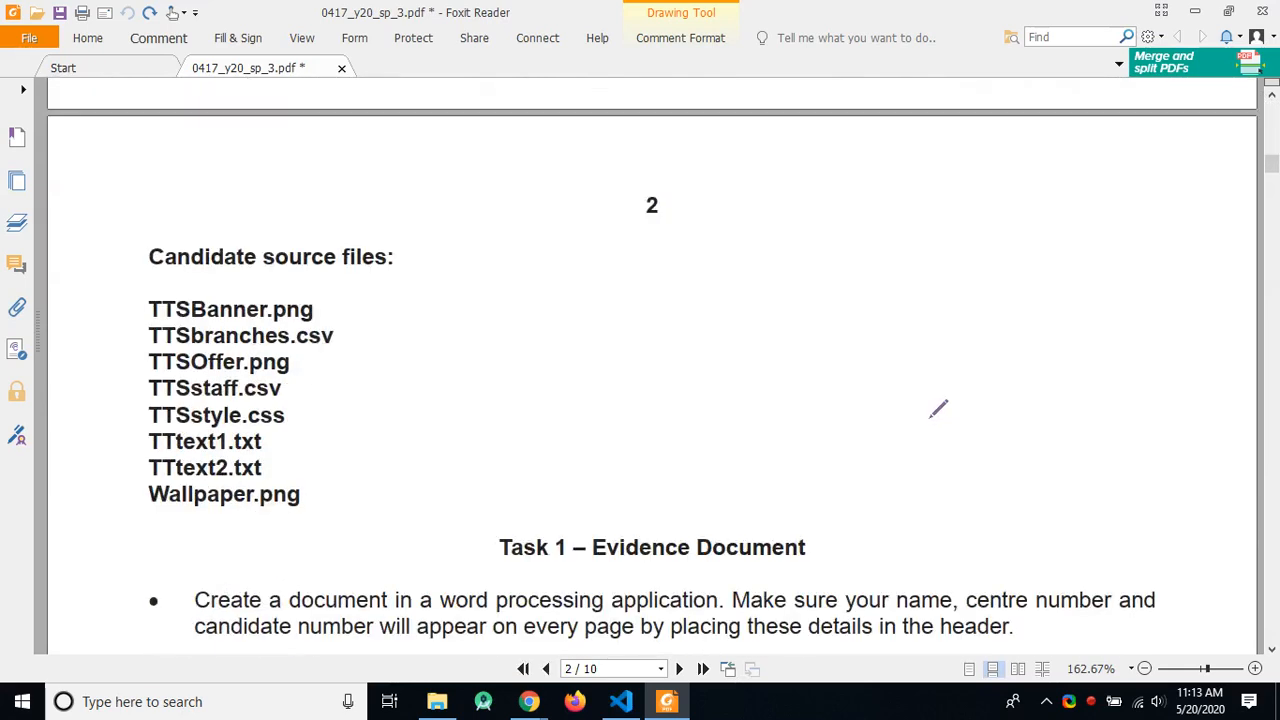
scroll(940, 408, down, 3)
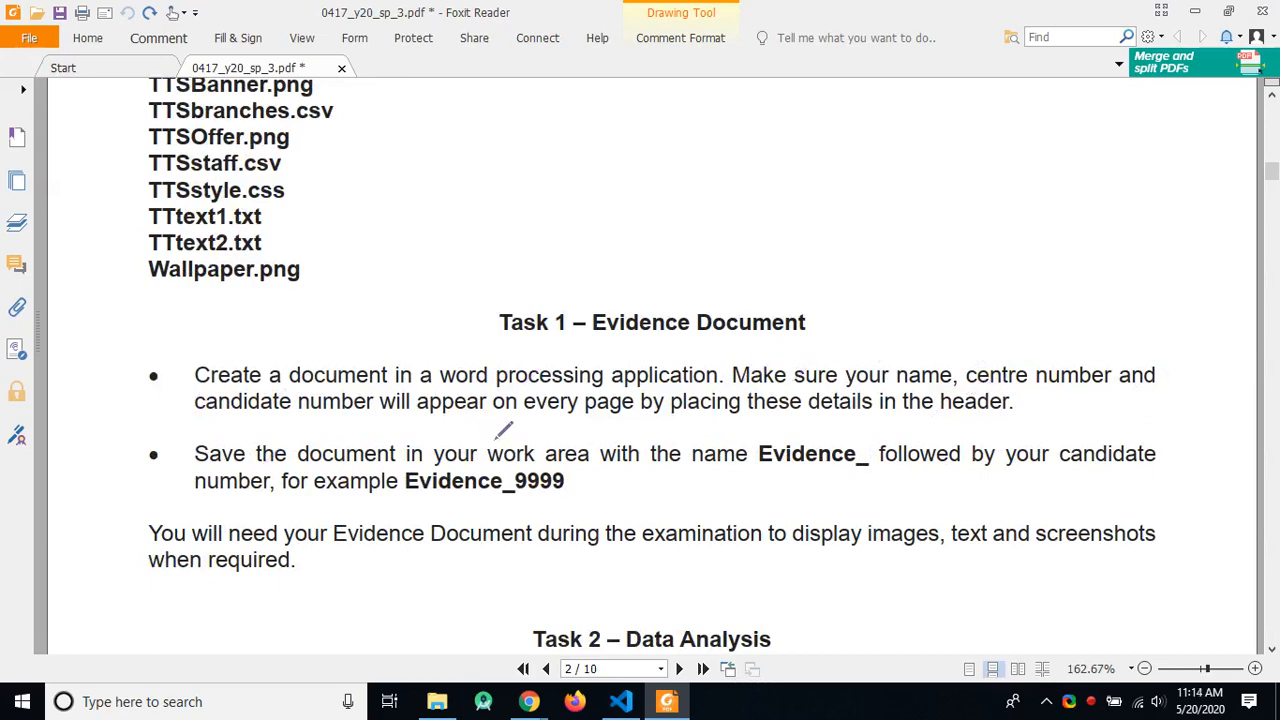
scroll(682, 400, down, 2)
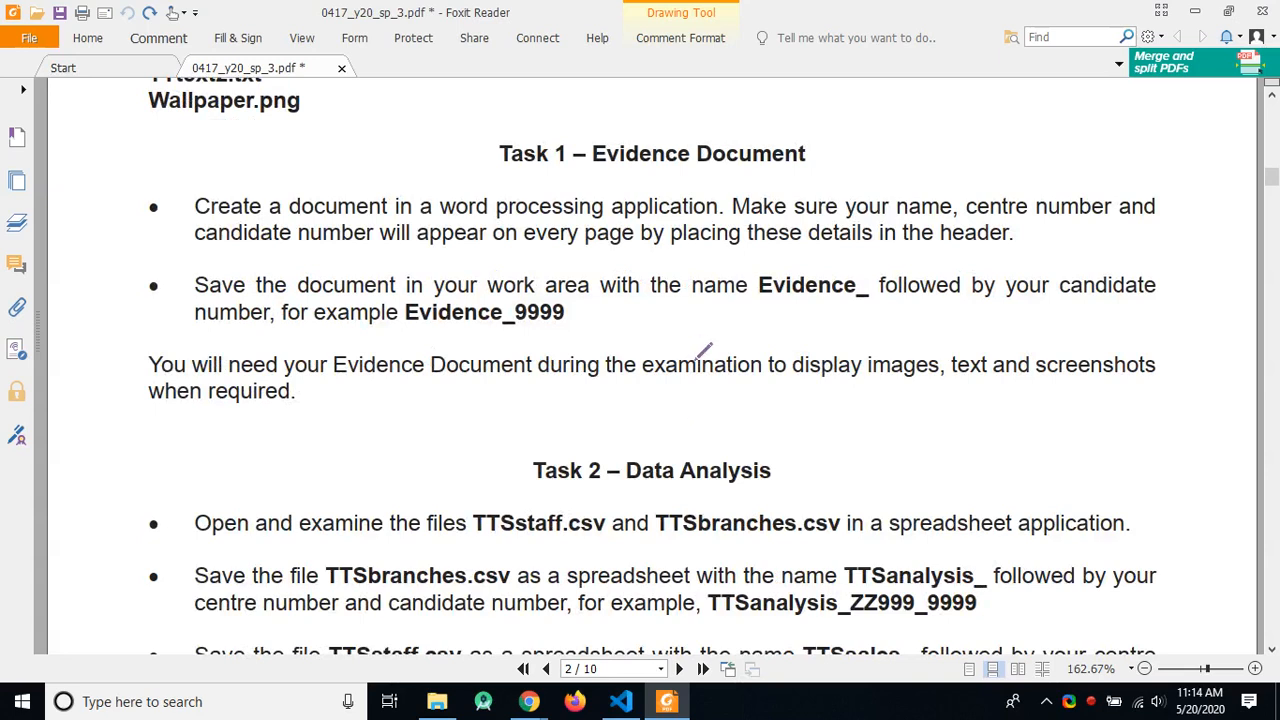
Step: Jump back to page 6 of the exam paper
click(585, 668)
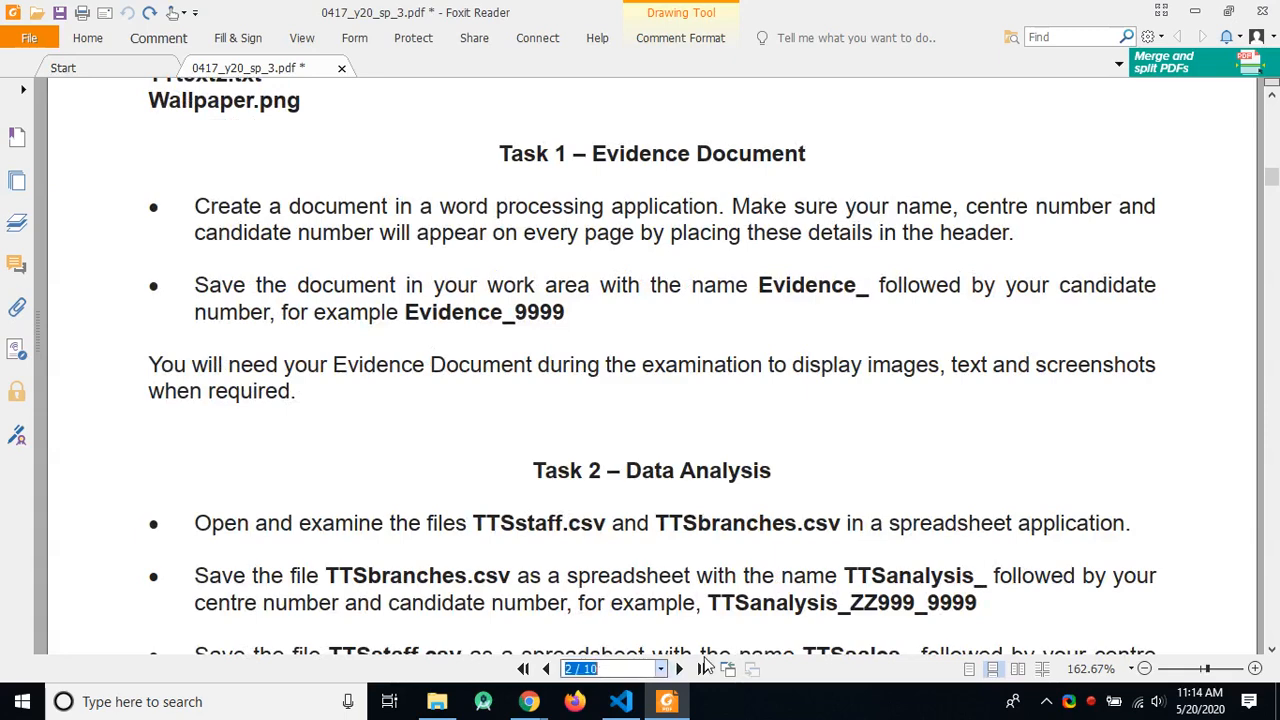
text(6)
key(Return)
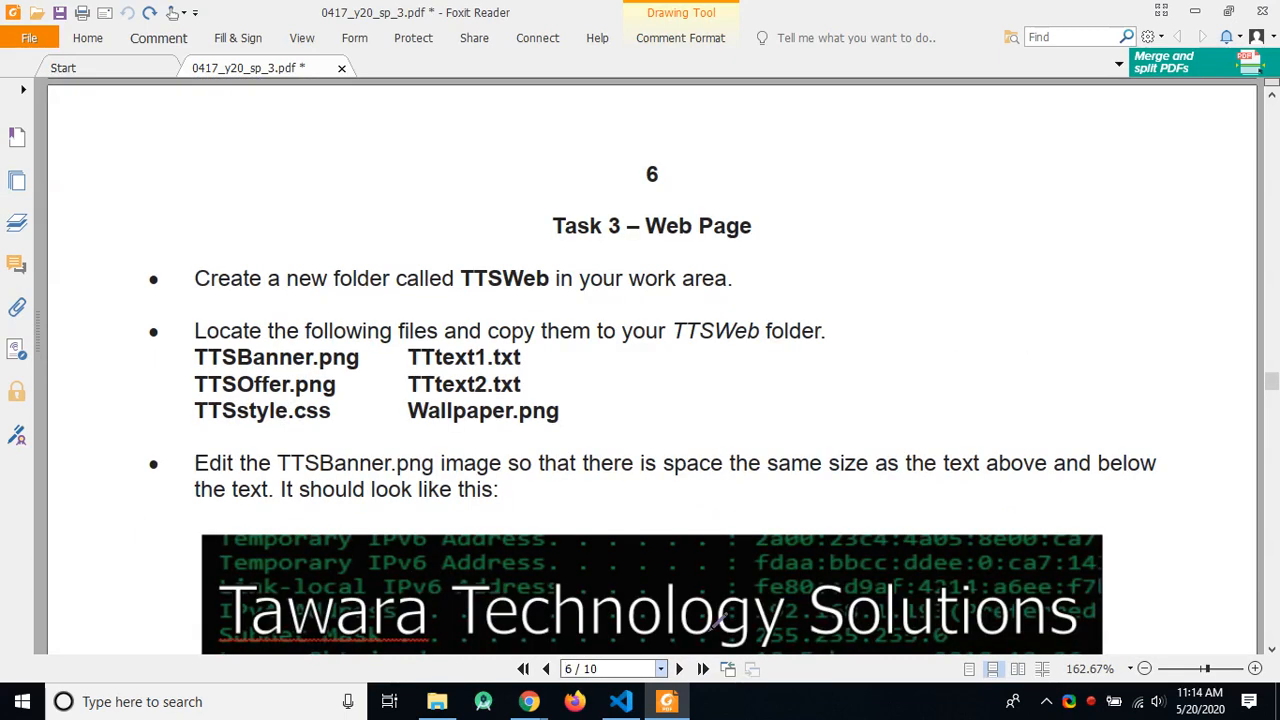
key(alt+Tab)
Step: Create a new Microsoft Word document named EVIDENCE_0000 in the 0417_y20_ss_3 folder
right_click(277, 317)
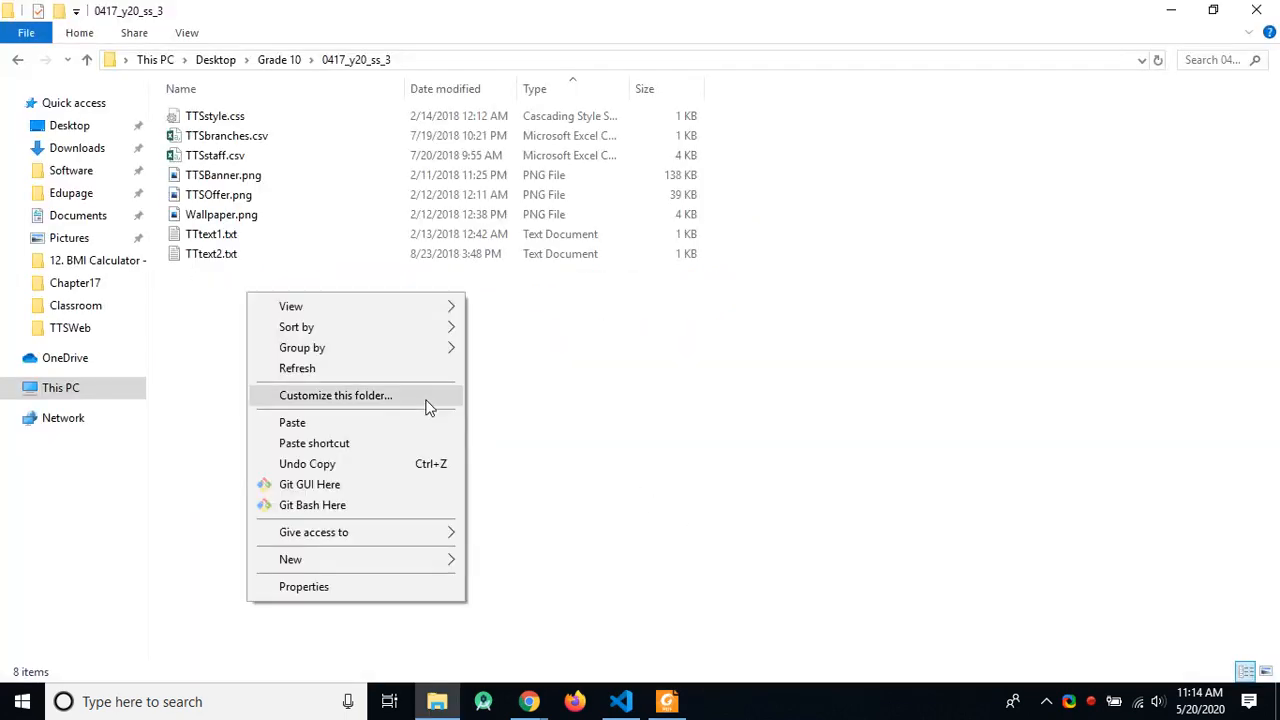
mouse_move(393, 561)
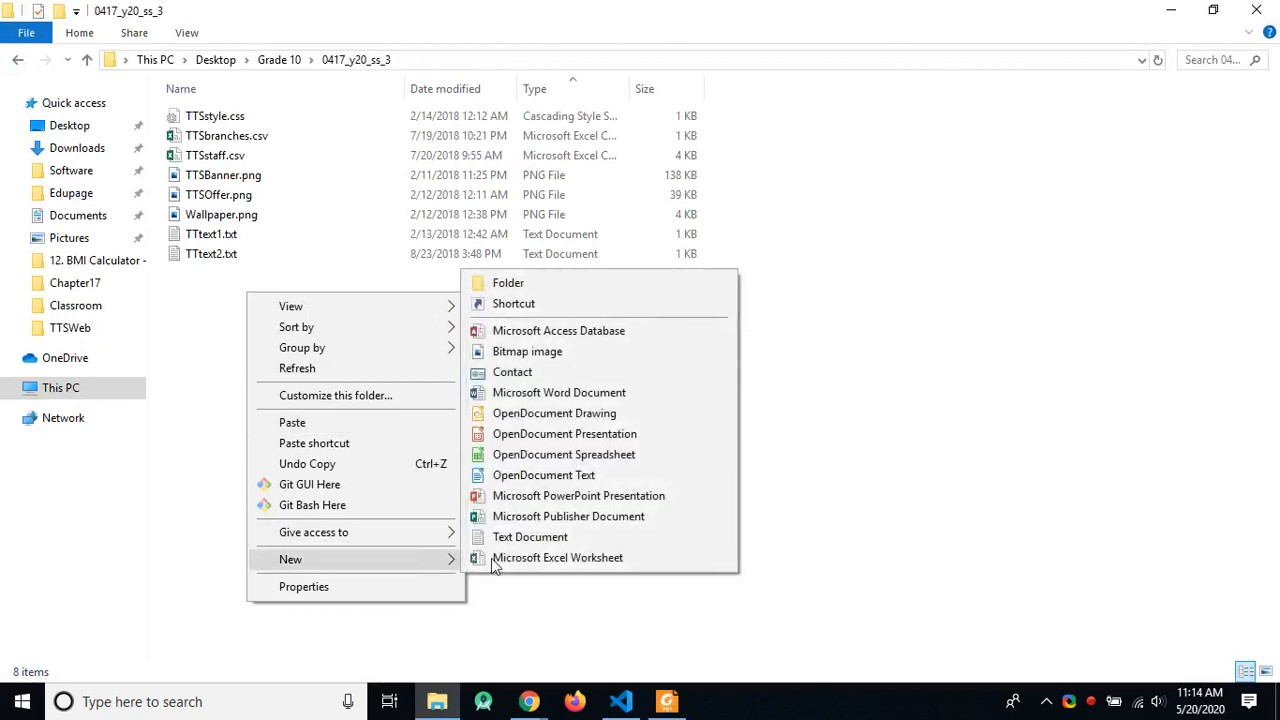
click(560, 392)
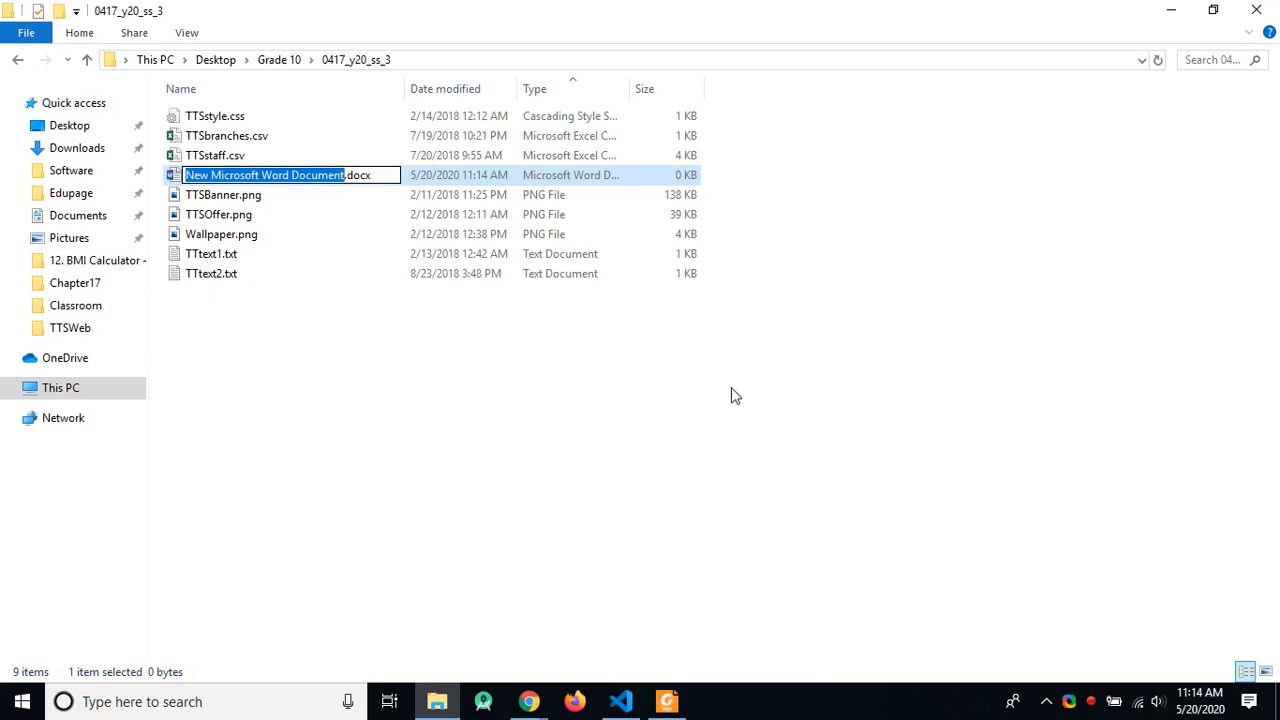
text(EVI)
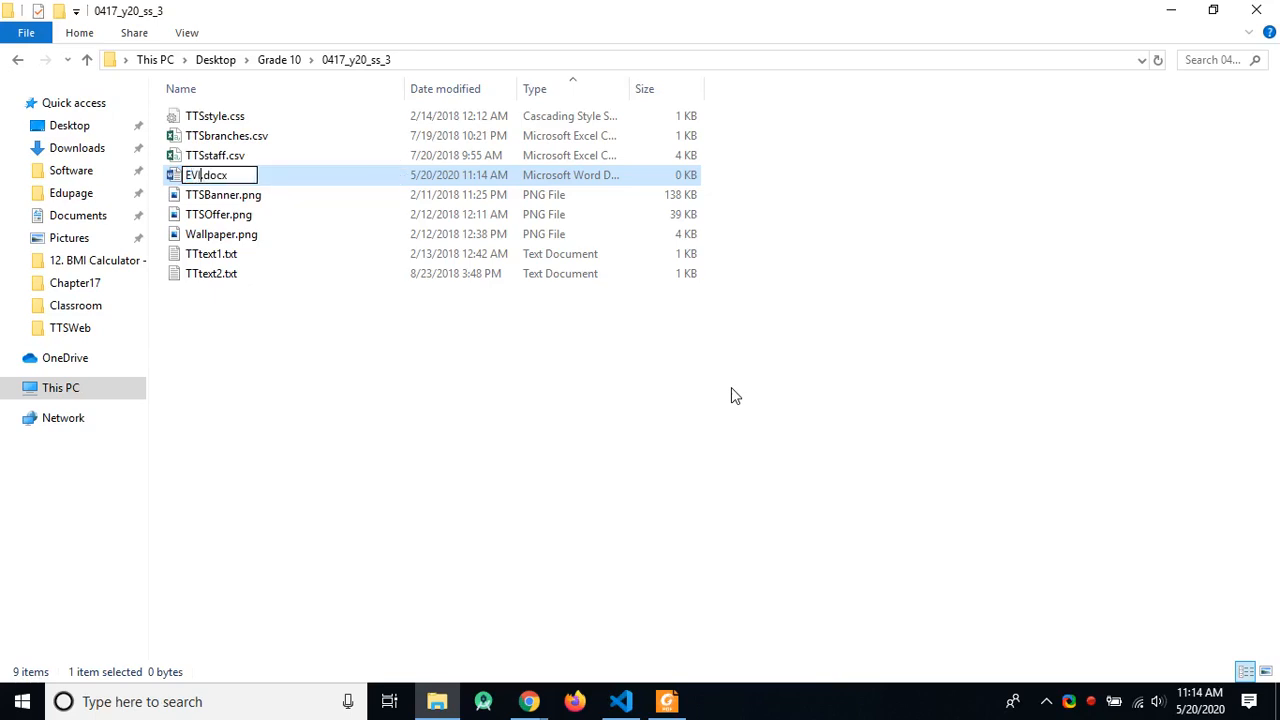
text(DENCE_)
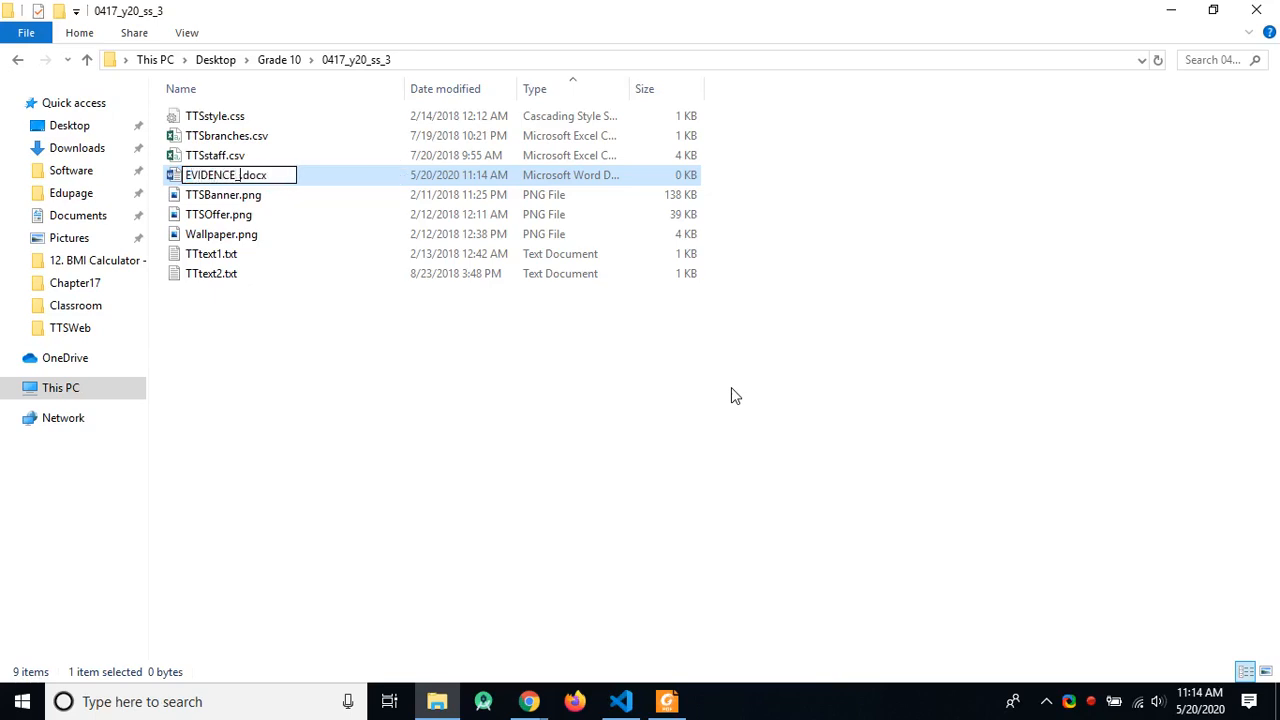
text(0000)
key(Return)
key(Return)
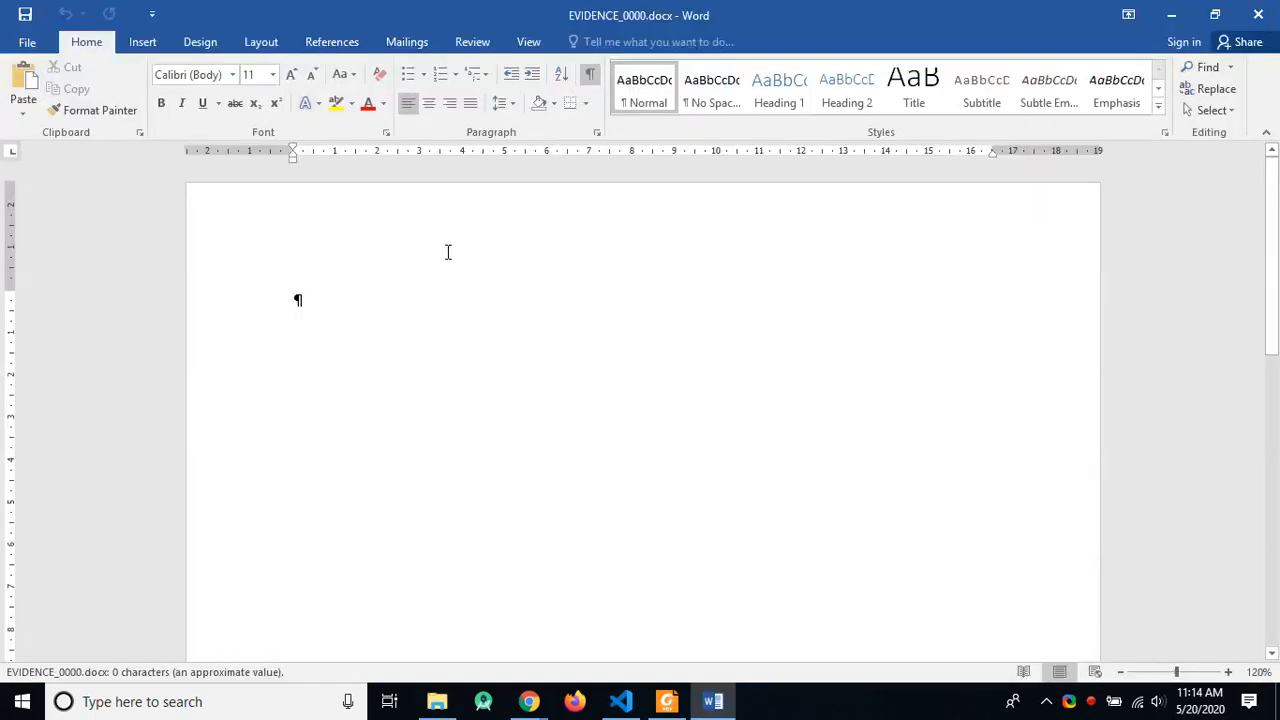
Step: Insert a Blank (Three Columns) header with the candidate's name, candidate number and centre number
click(142, 41)
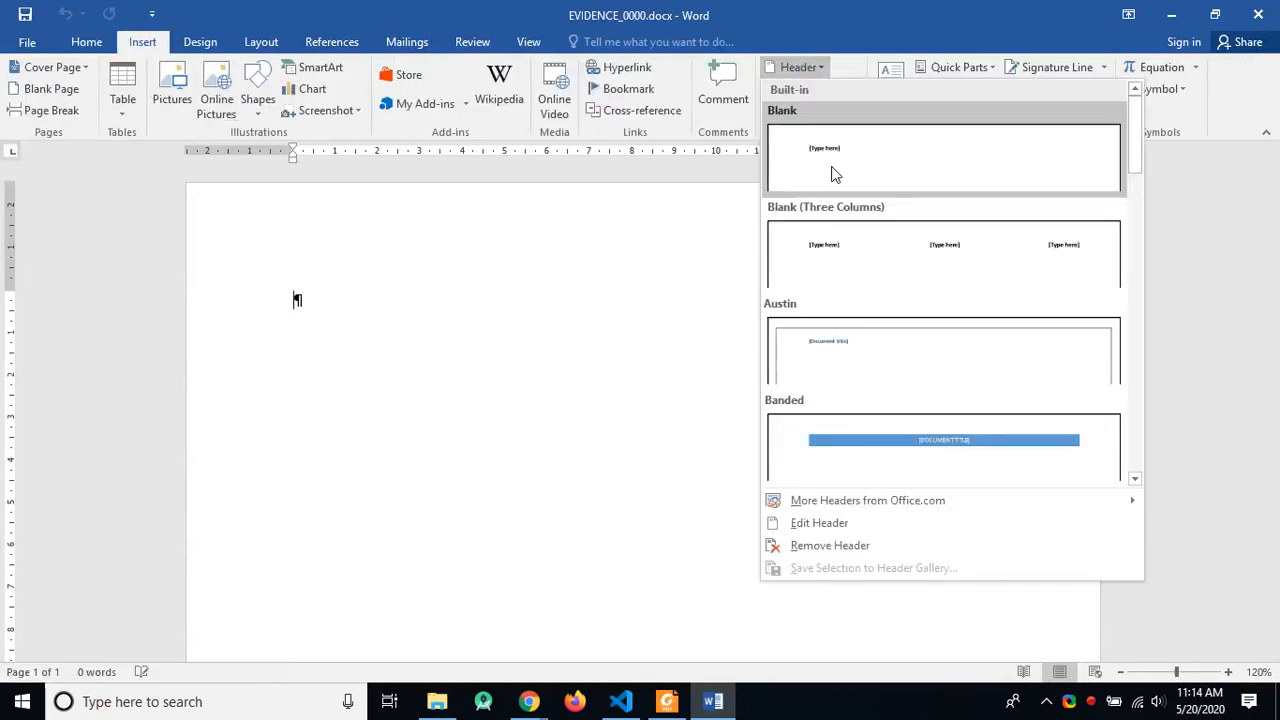
click(874, 257)
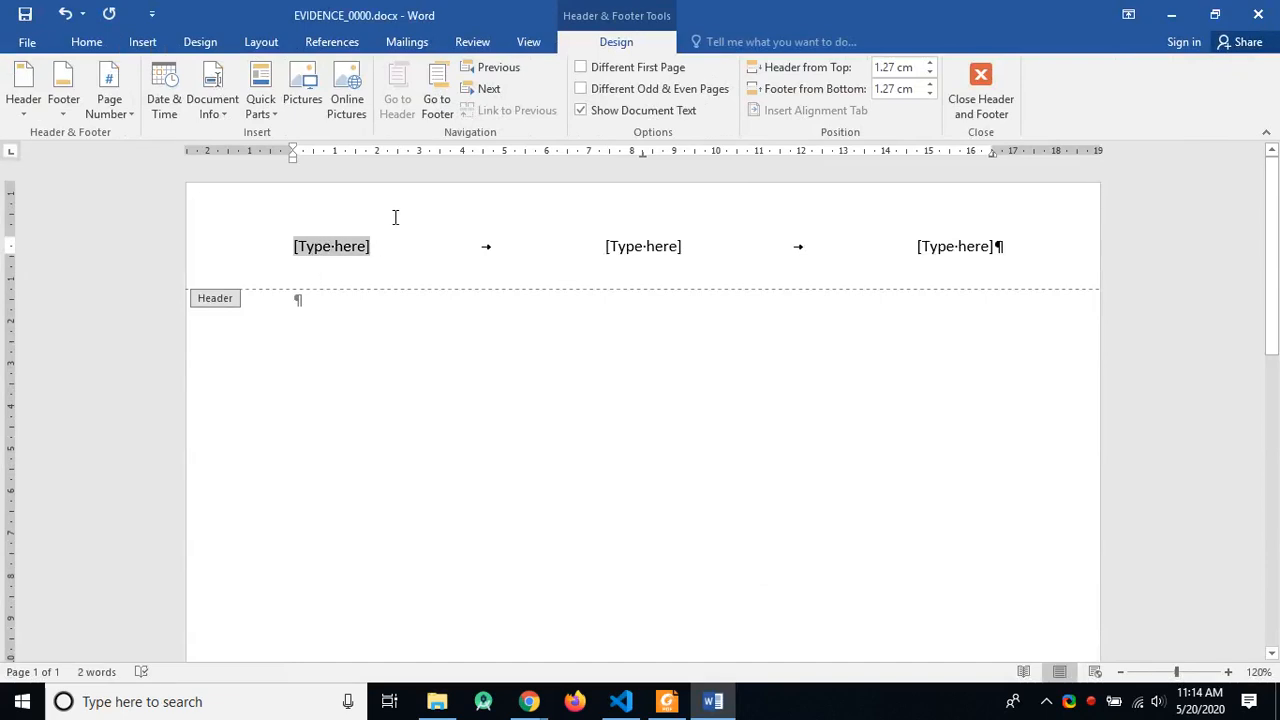
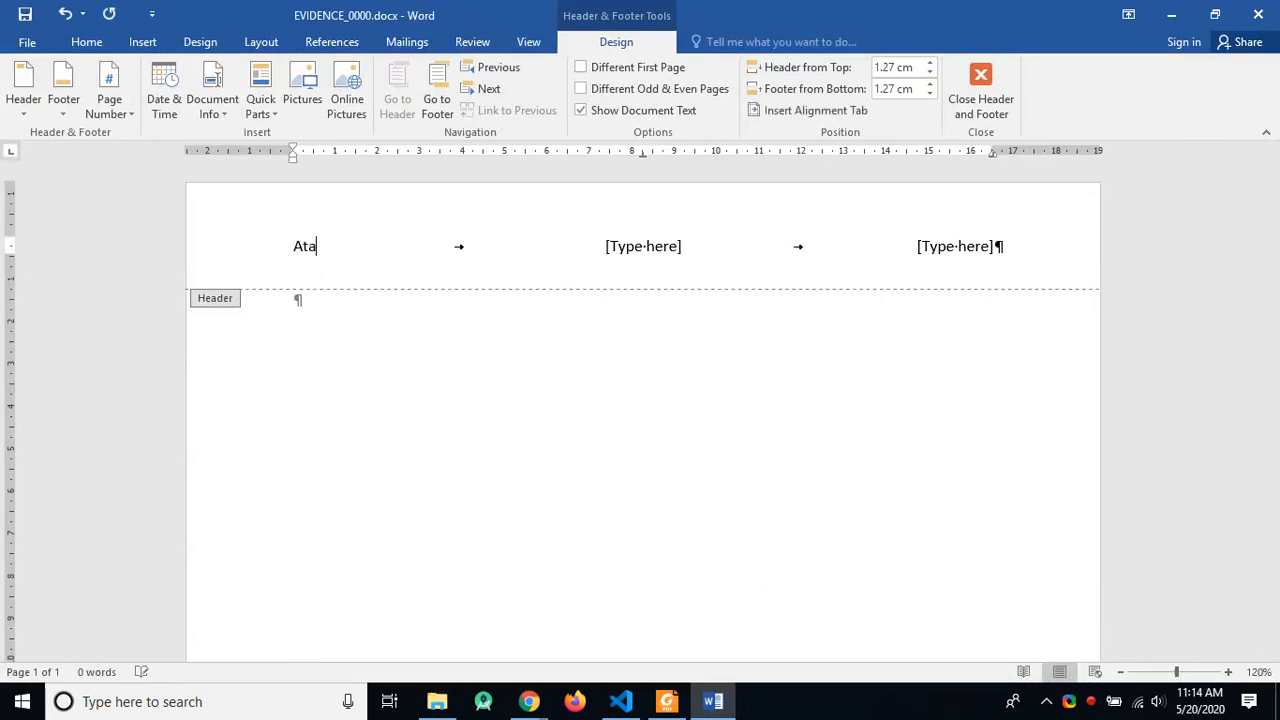
click(618, 250)
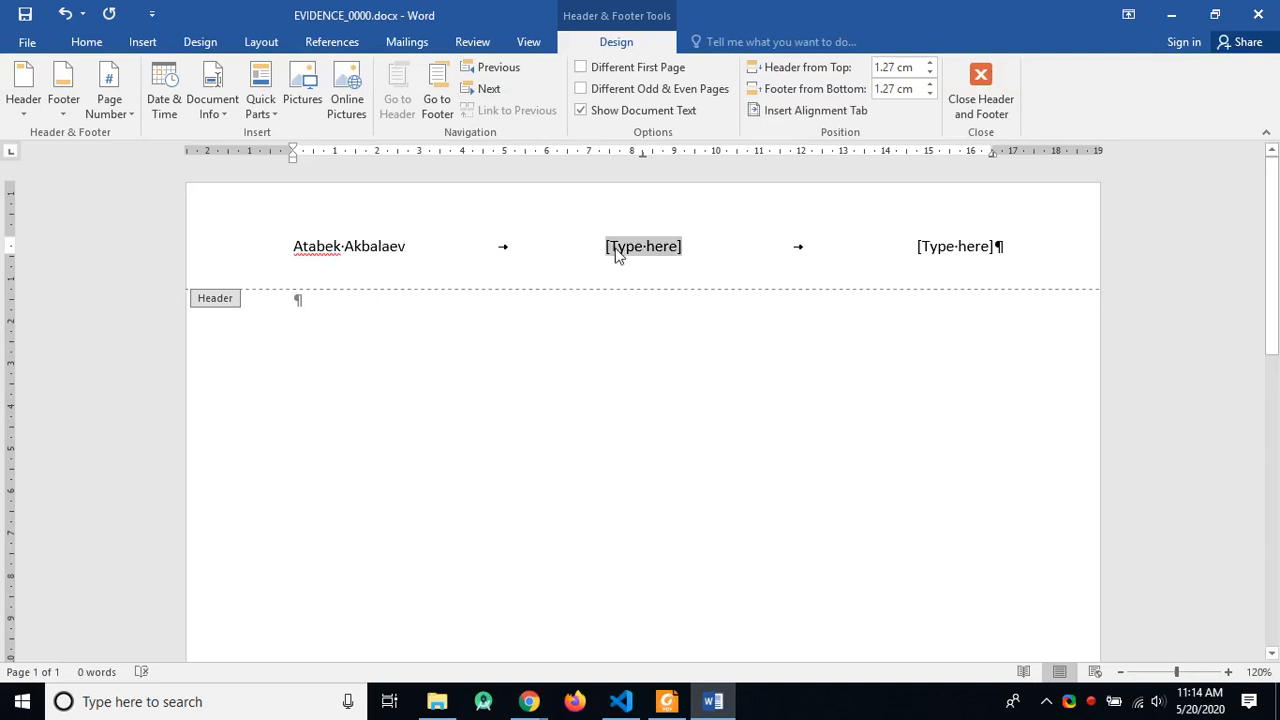
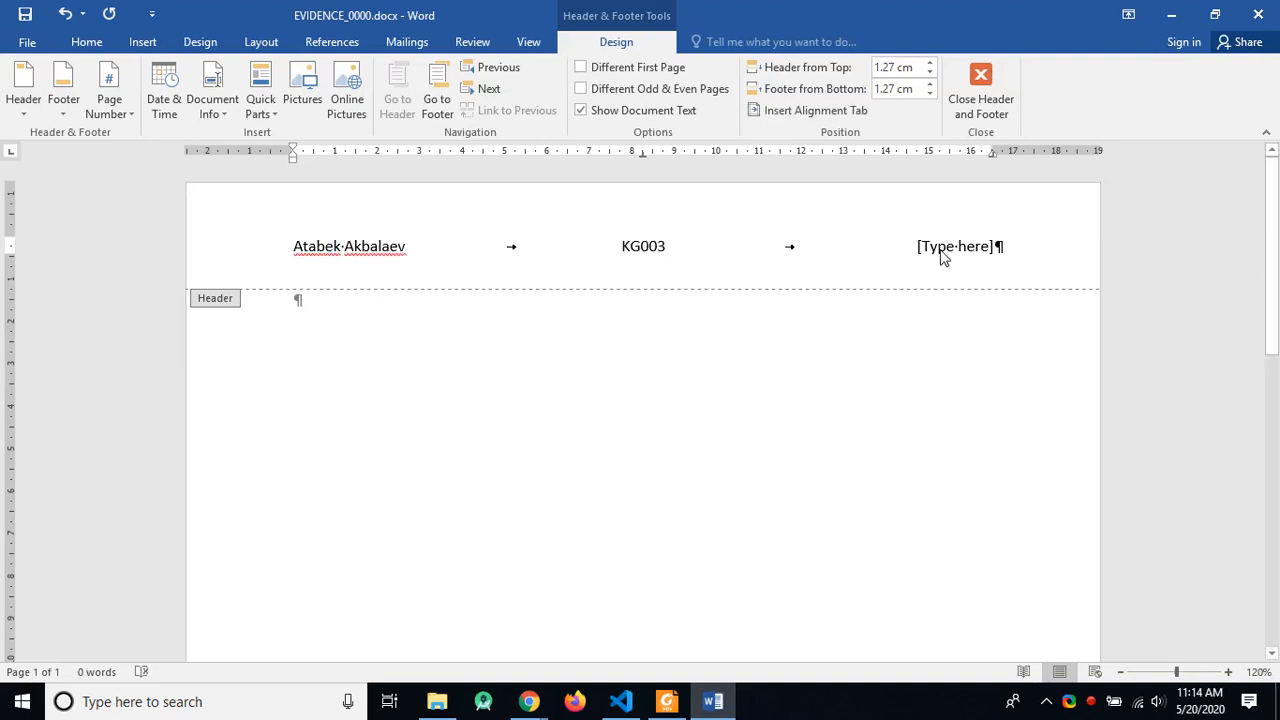
click(944, 252)
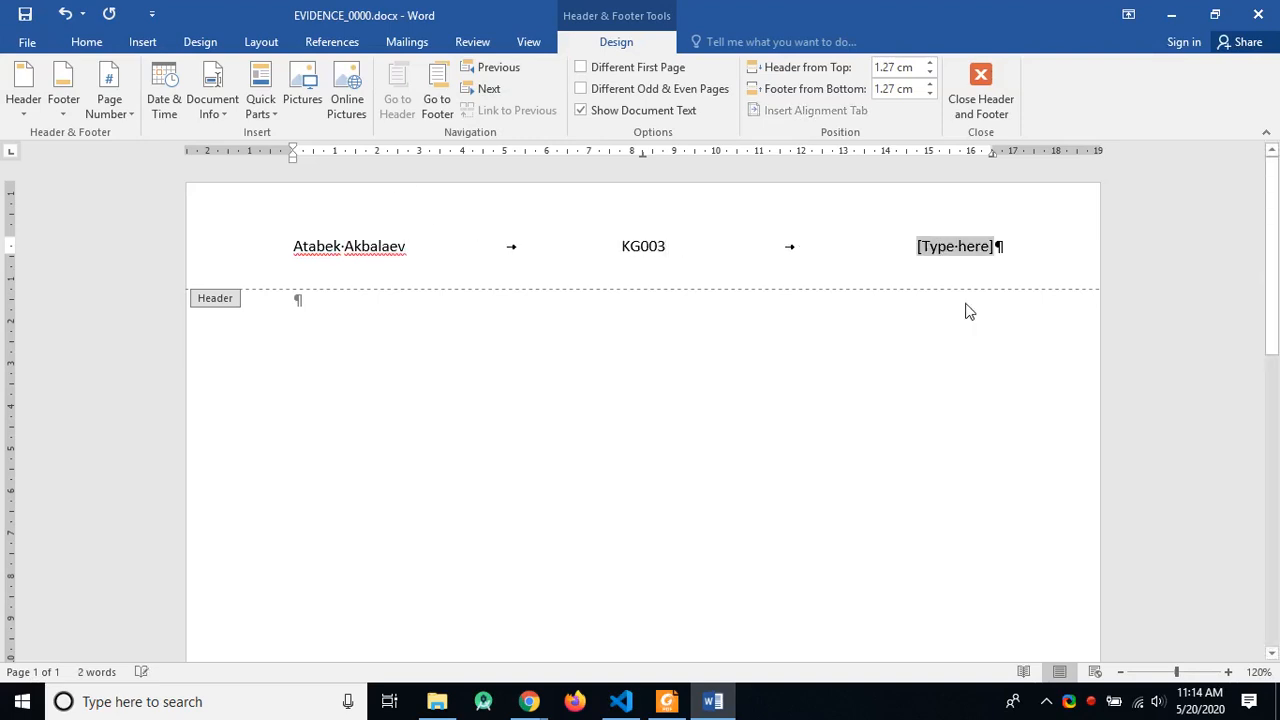
text(0000)
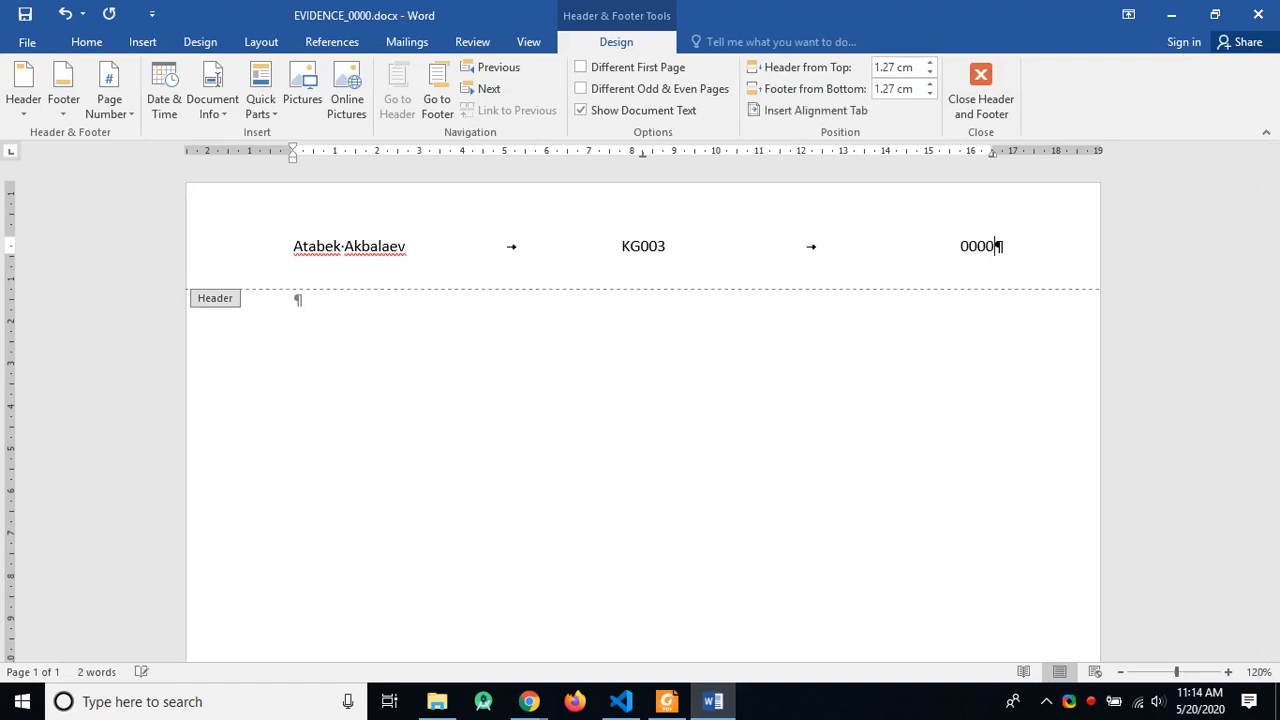
double_click(650, 410)
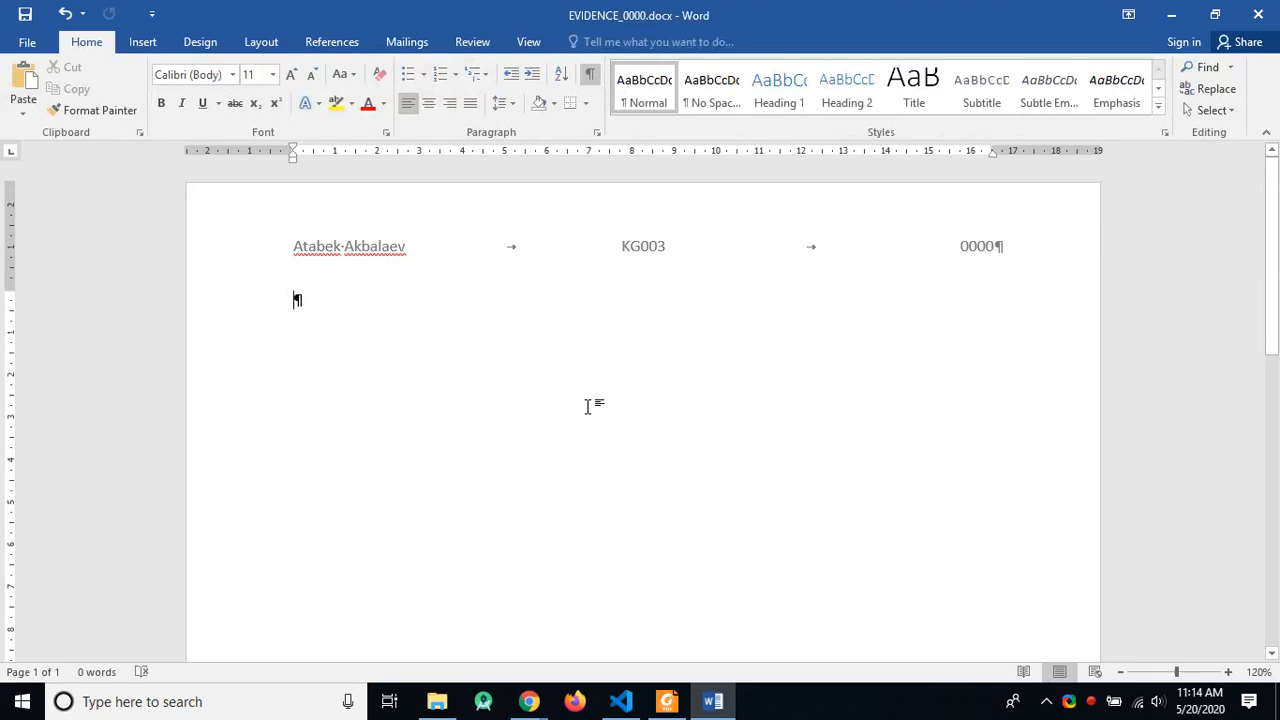
Step: Check the evidence instructions in the PDF, then return to the Word document
key(alt+Tab)
key(alt+Tab)
key(alt+Tab)
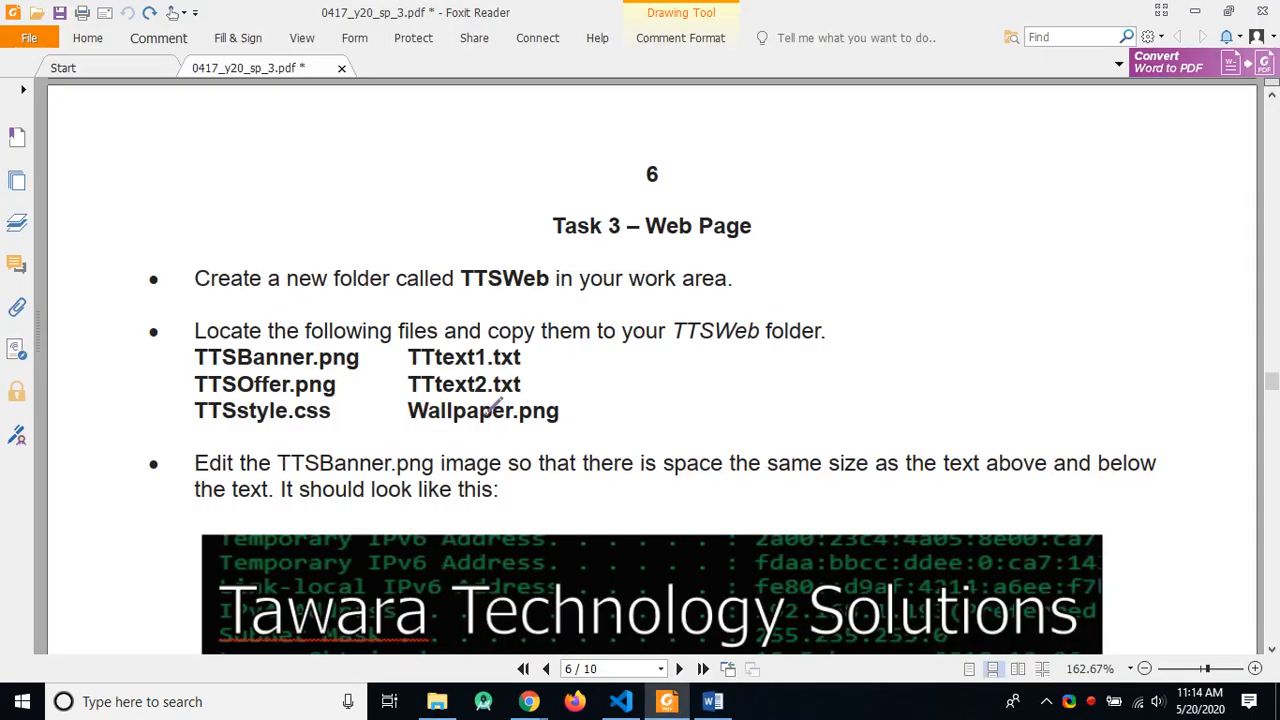
scroll(363, 443, down, 2)
scroll(490, 431, down, 5)
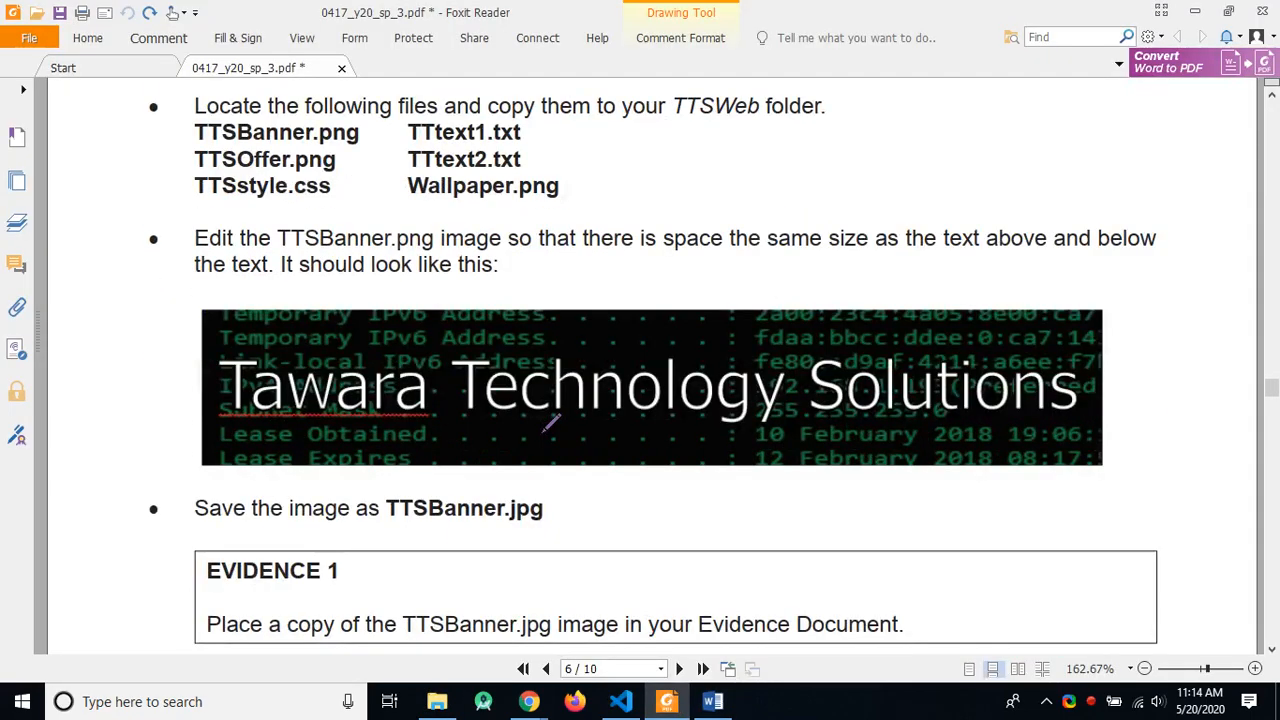
key(alt+Tab)
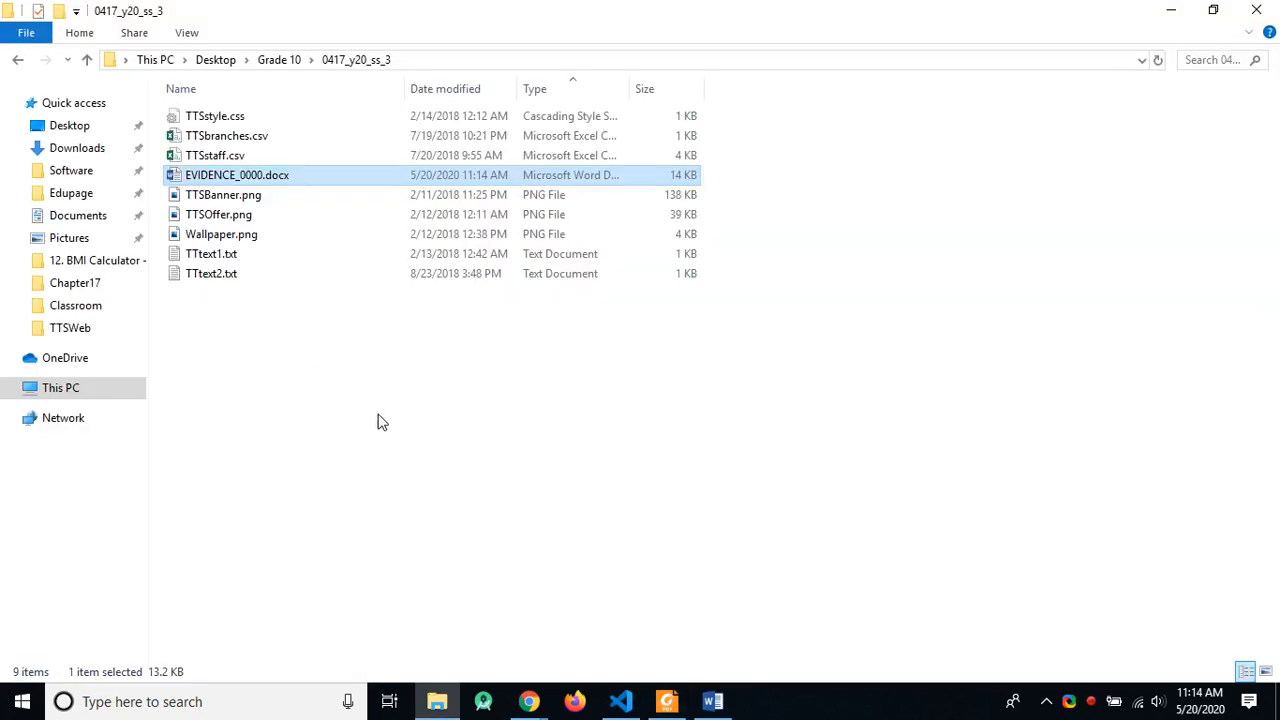
key(alt+Tab)
key(alt+Tab)
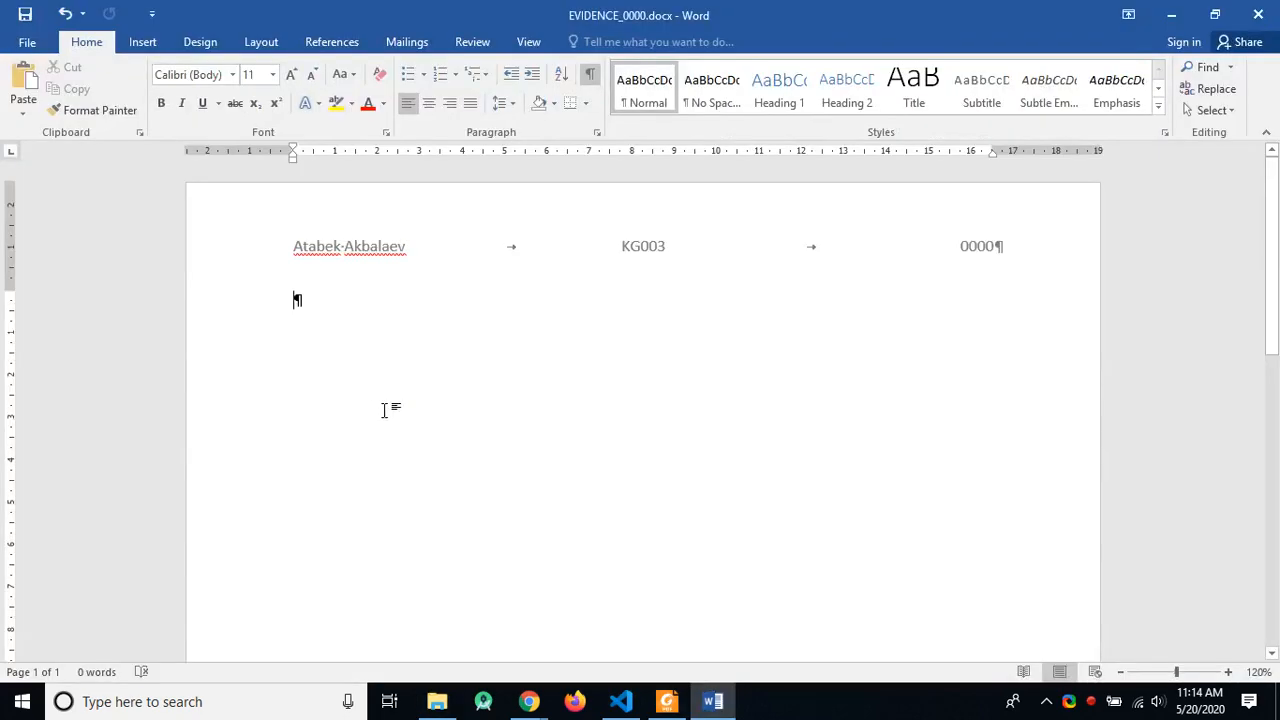
Step: Type the heading EVIDENCE 1 with an empty line below and hide formatting marks
text(EVI)
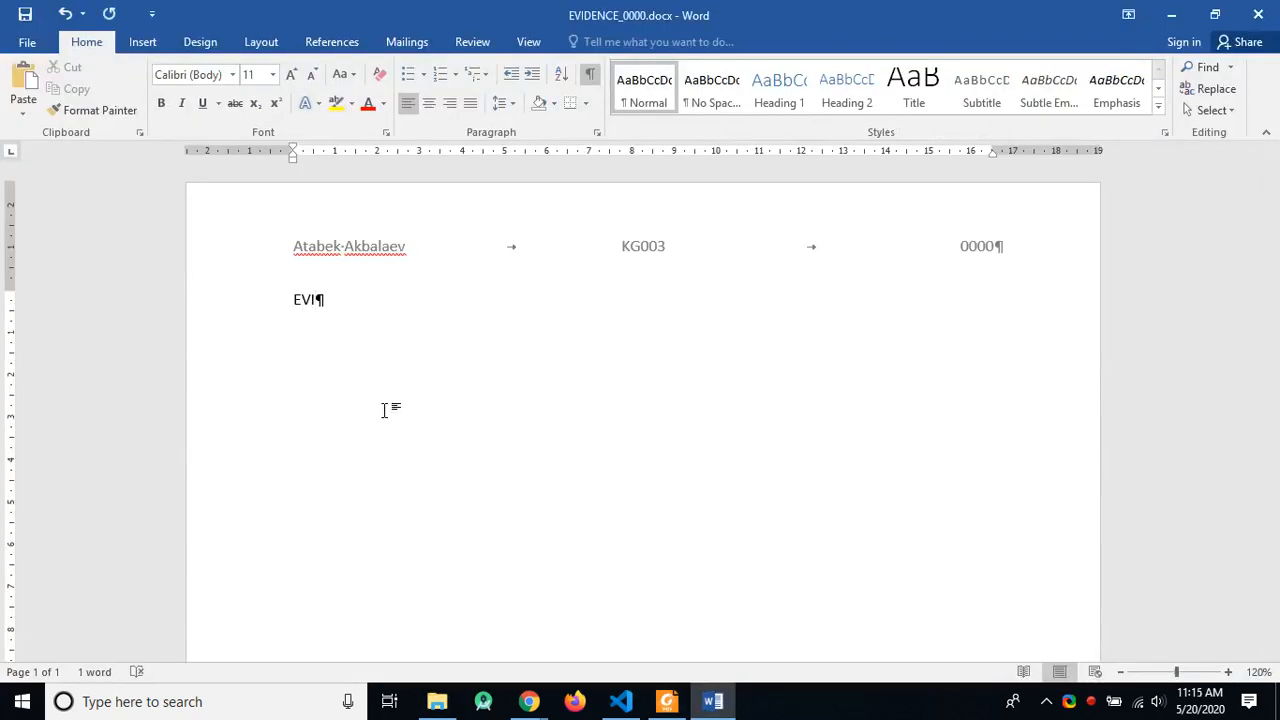
text(DENCE 1)
key(Return)
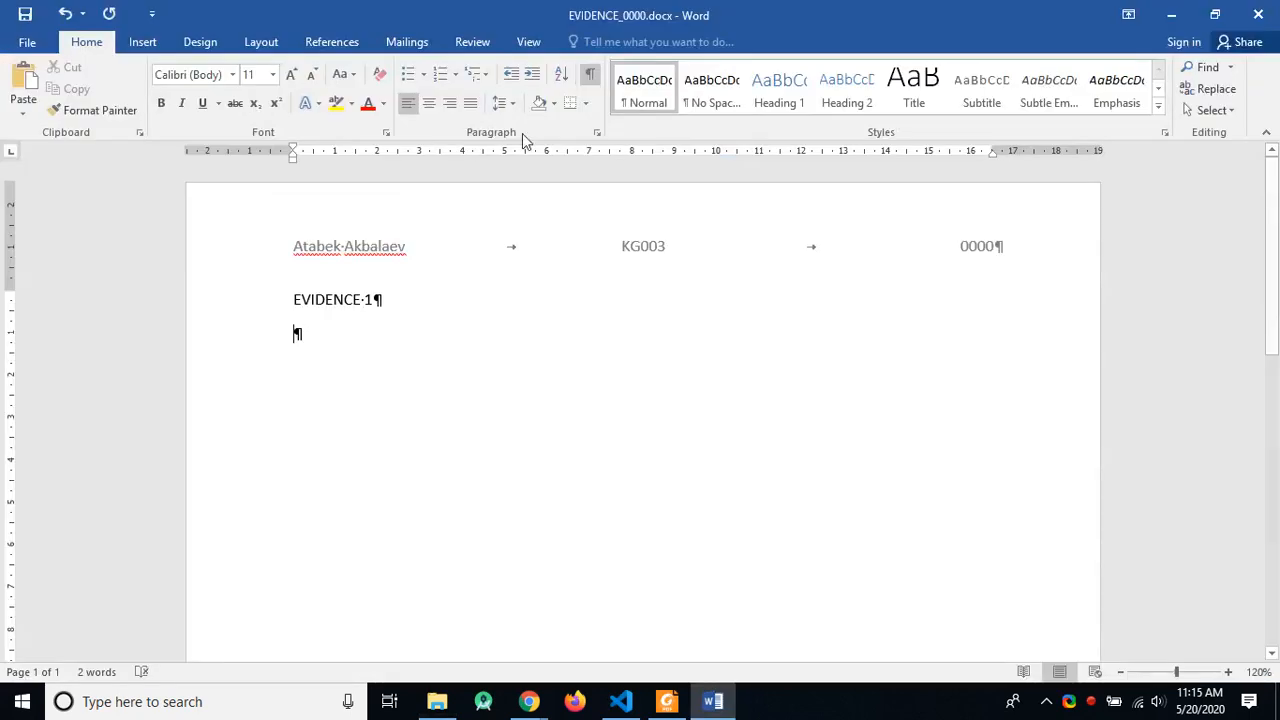
click(590, 74)
key(alt+Tab)
key(alt+Tab)
Step: Return to the 0417_y20_ss_3 folder, clear the file selection and check the ShareX capture menu
key(Tab)
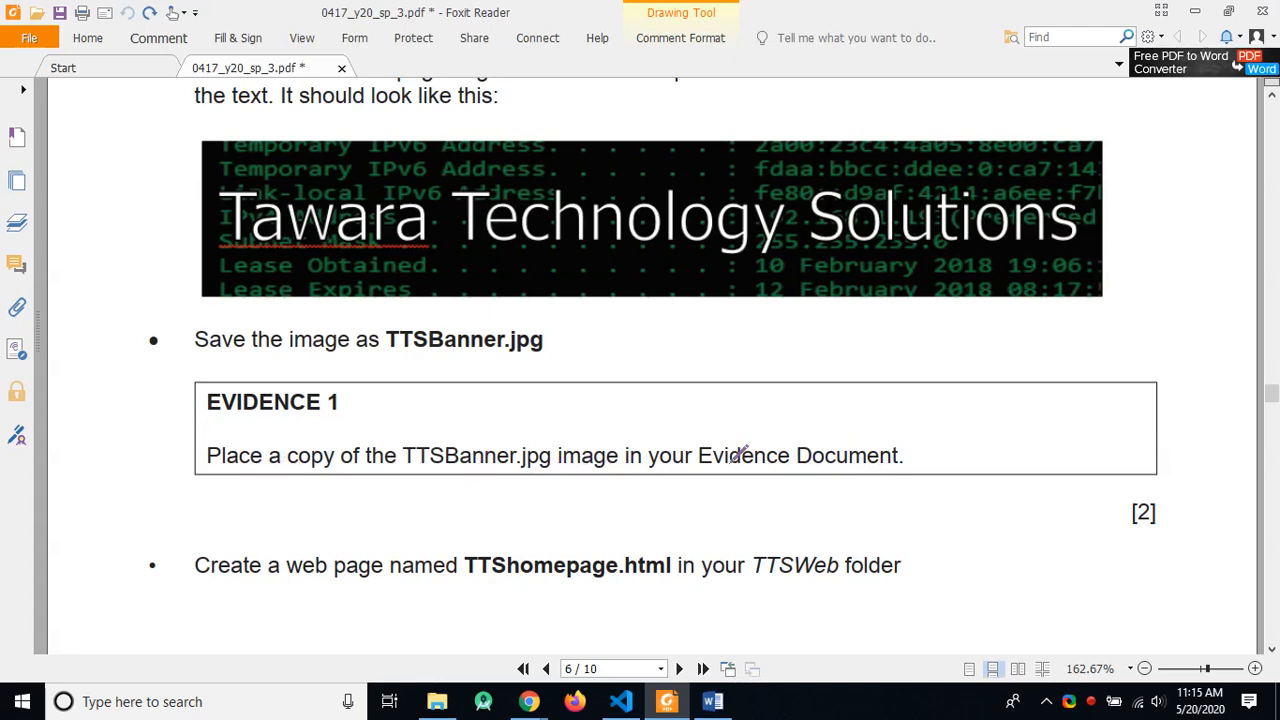
key(alt+Tab)
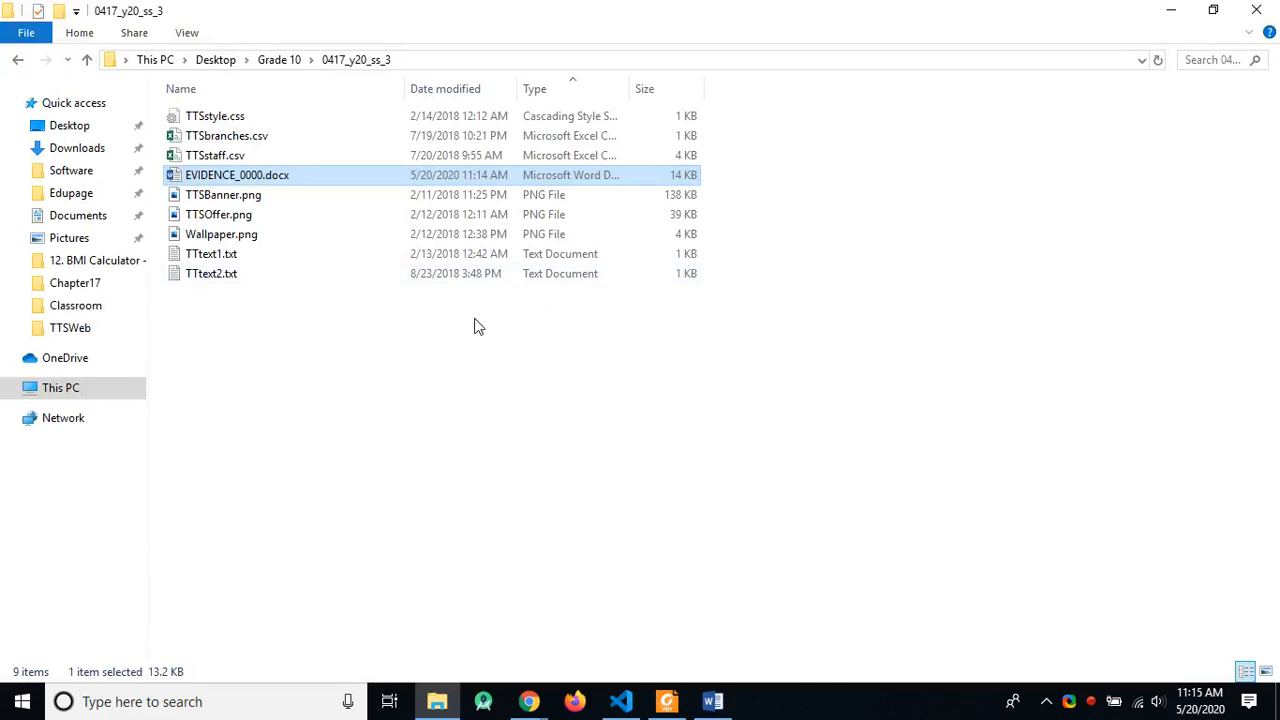
scroll(287, 281, up, 1)
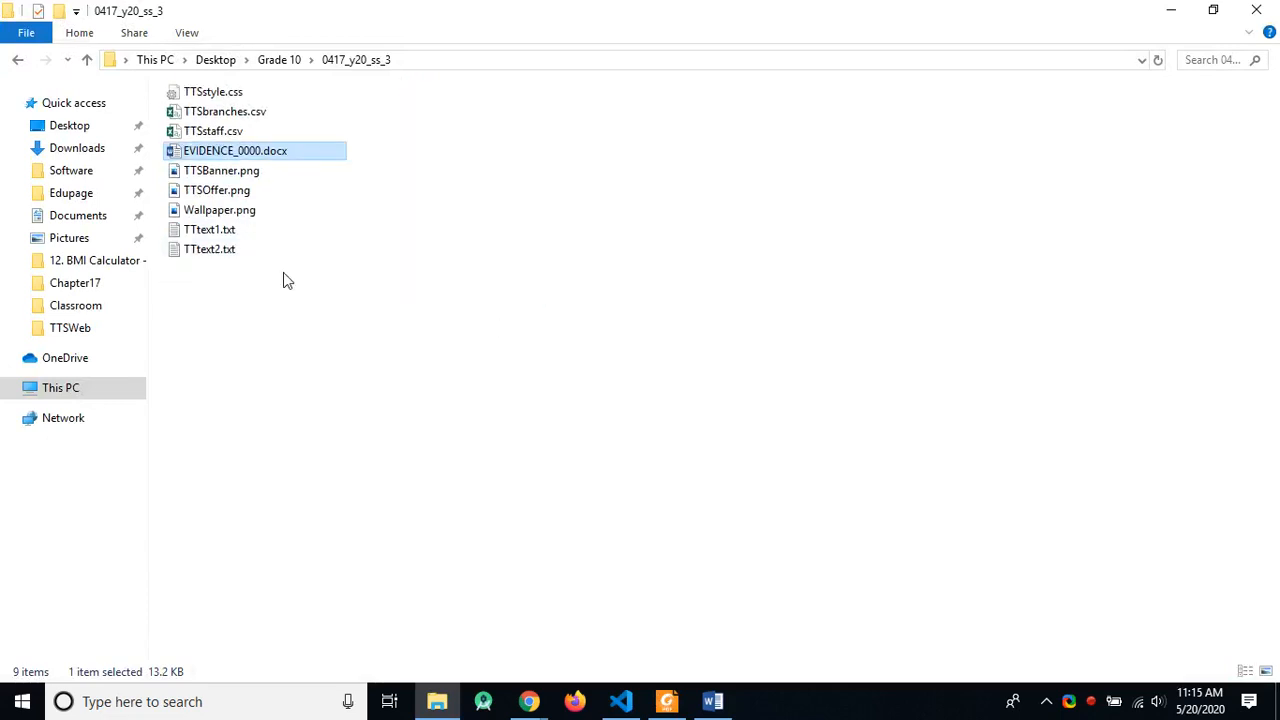
scroll(284, 280, down, 1)
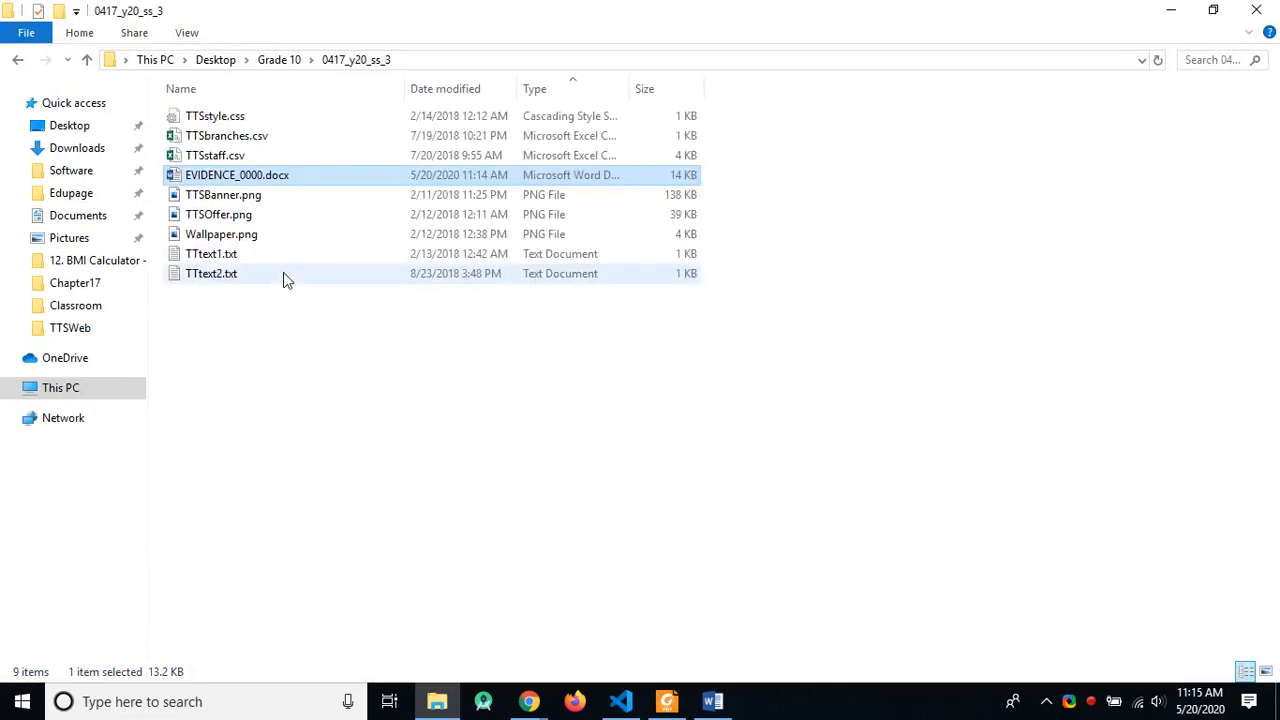
click(375, 366)
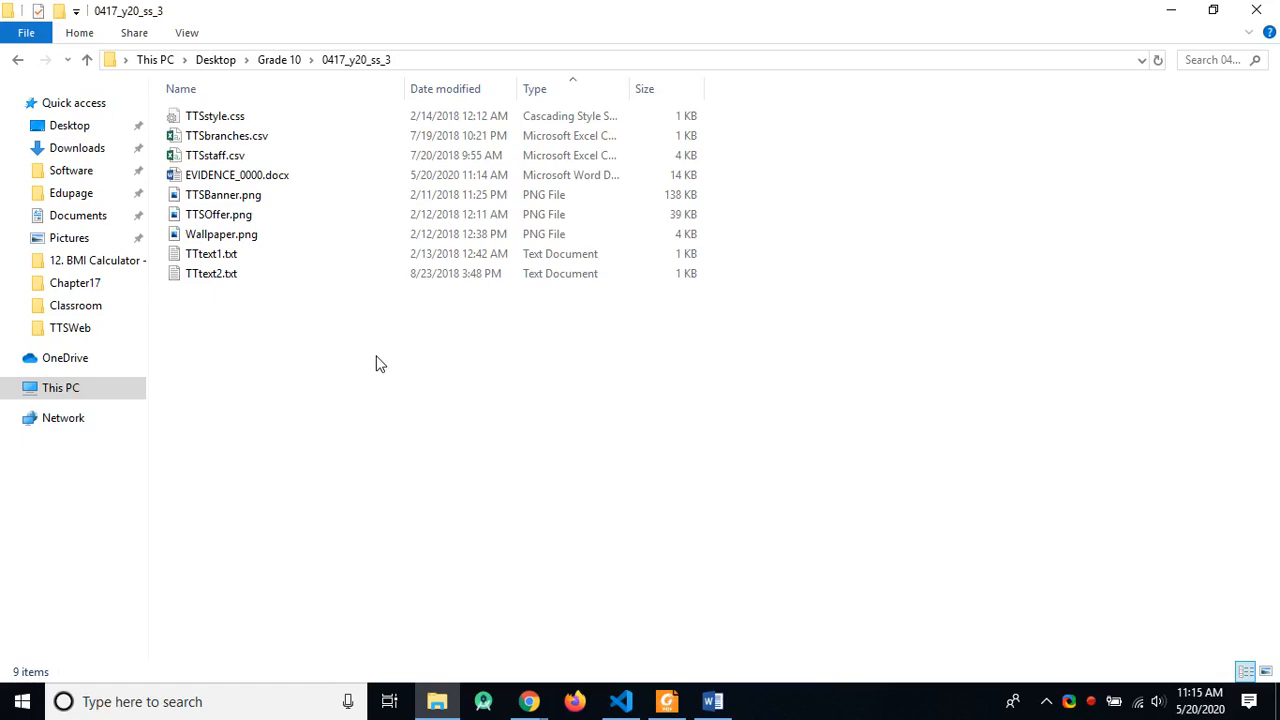
right_click(1071, 704)
mouse_move(940, 265)
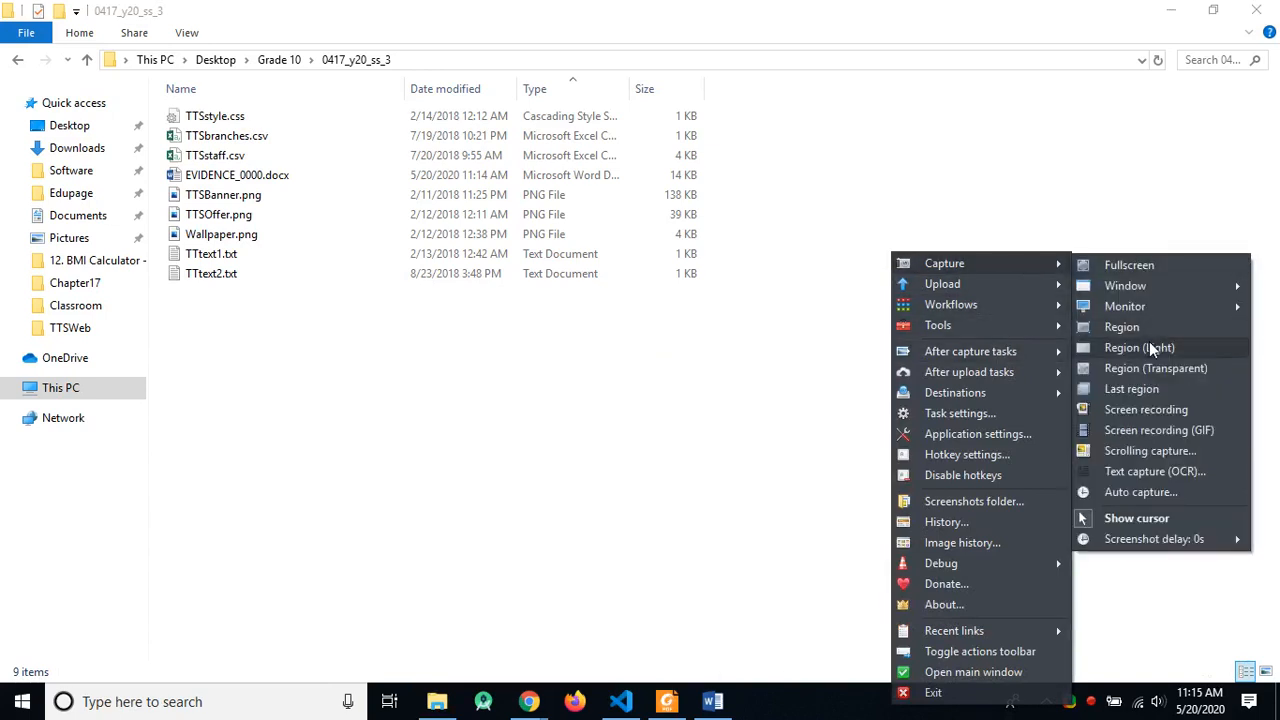
Step: Launch Greenshot from Windows search and test its region capture, then cancel it
click(214, 701)
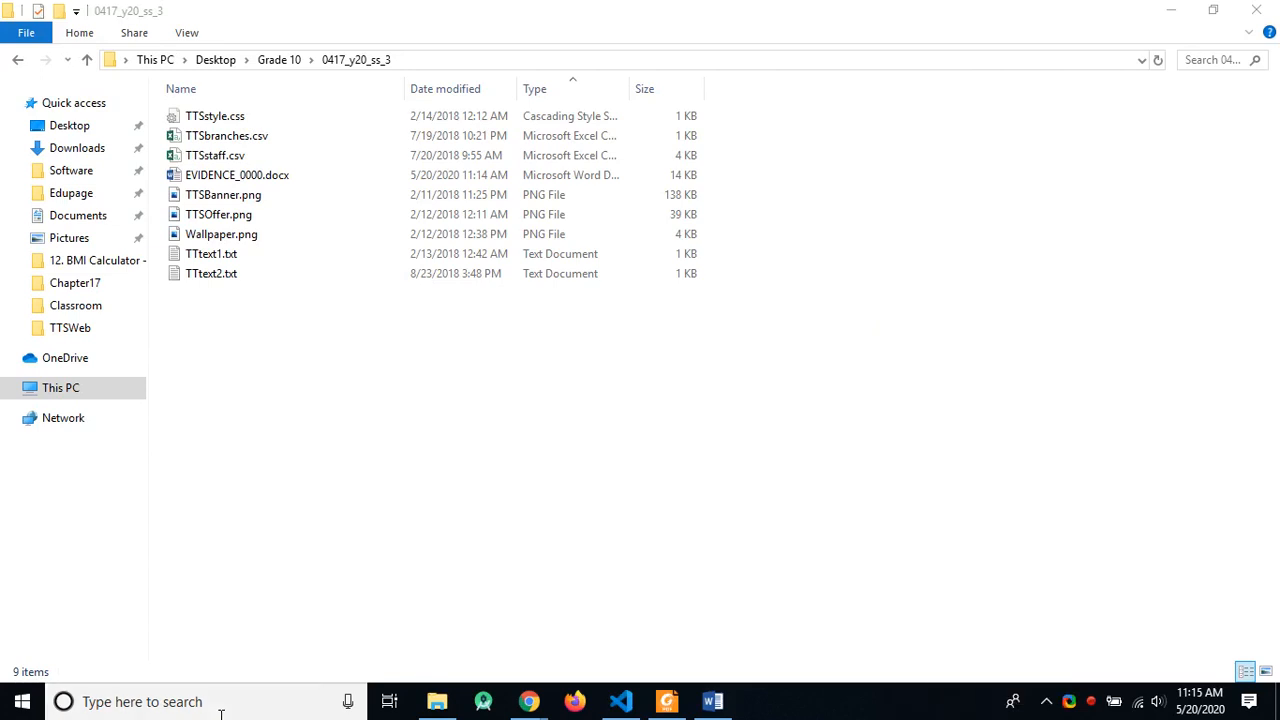
text(gree)
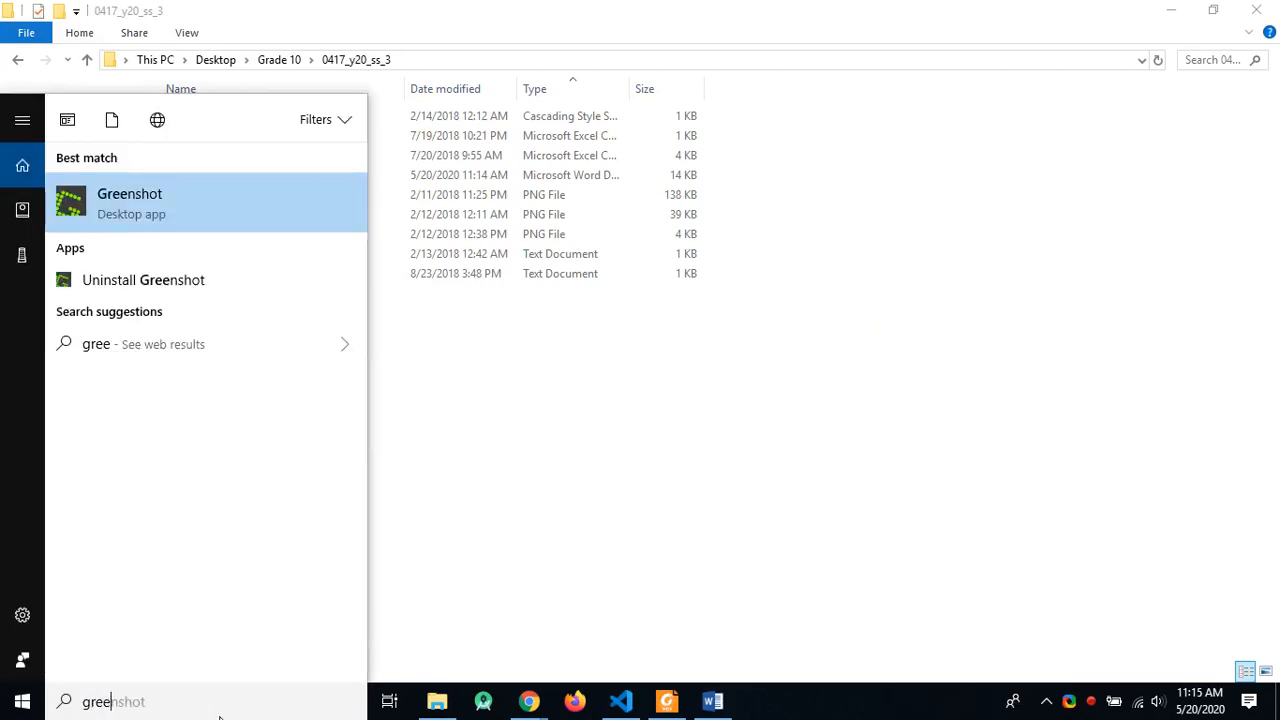
key(Return)
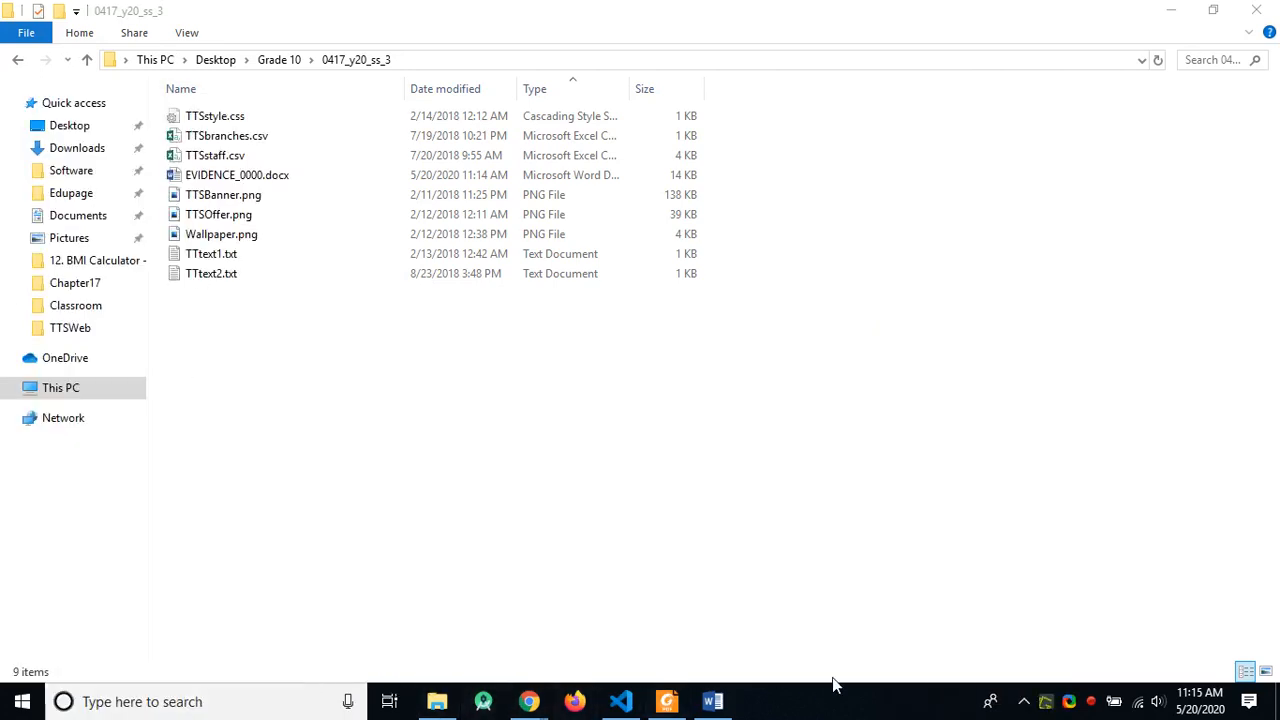
click(1045, 701)
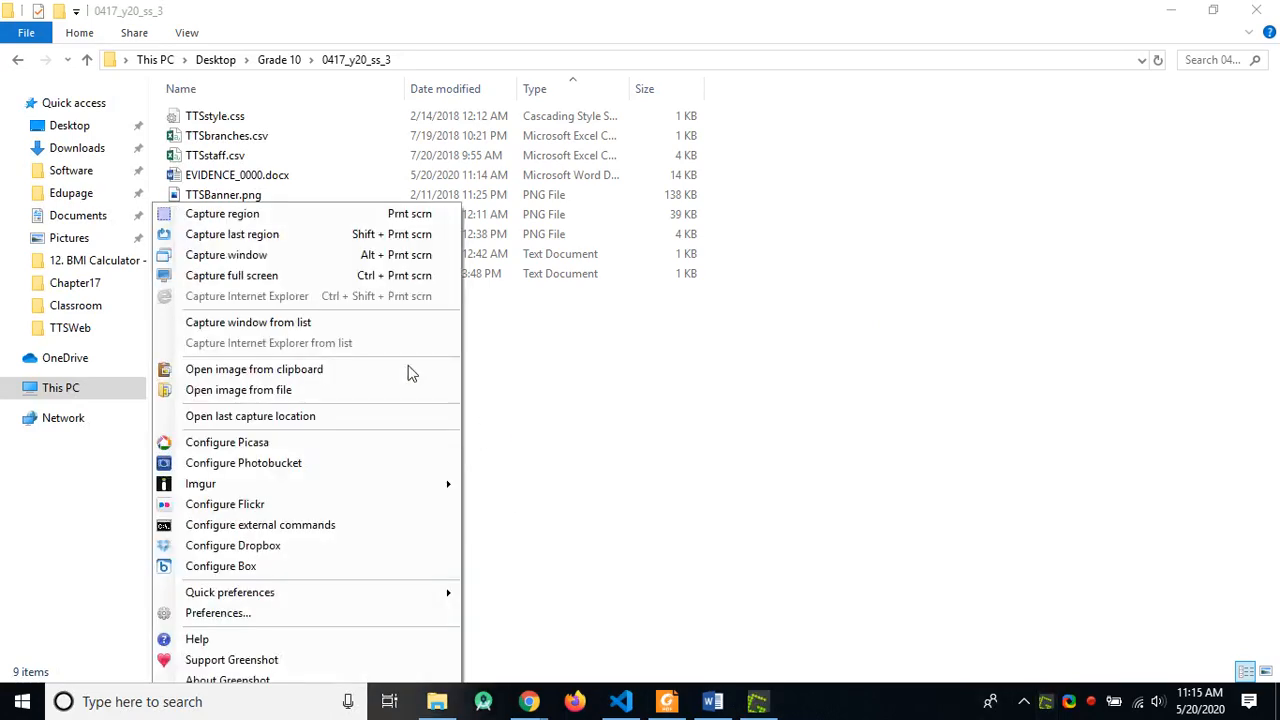
click(258, 217)
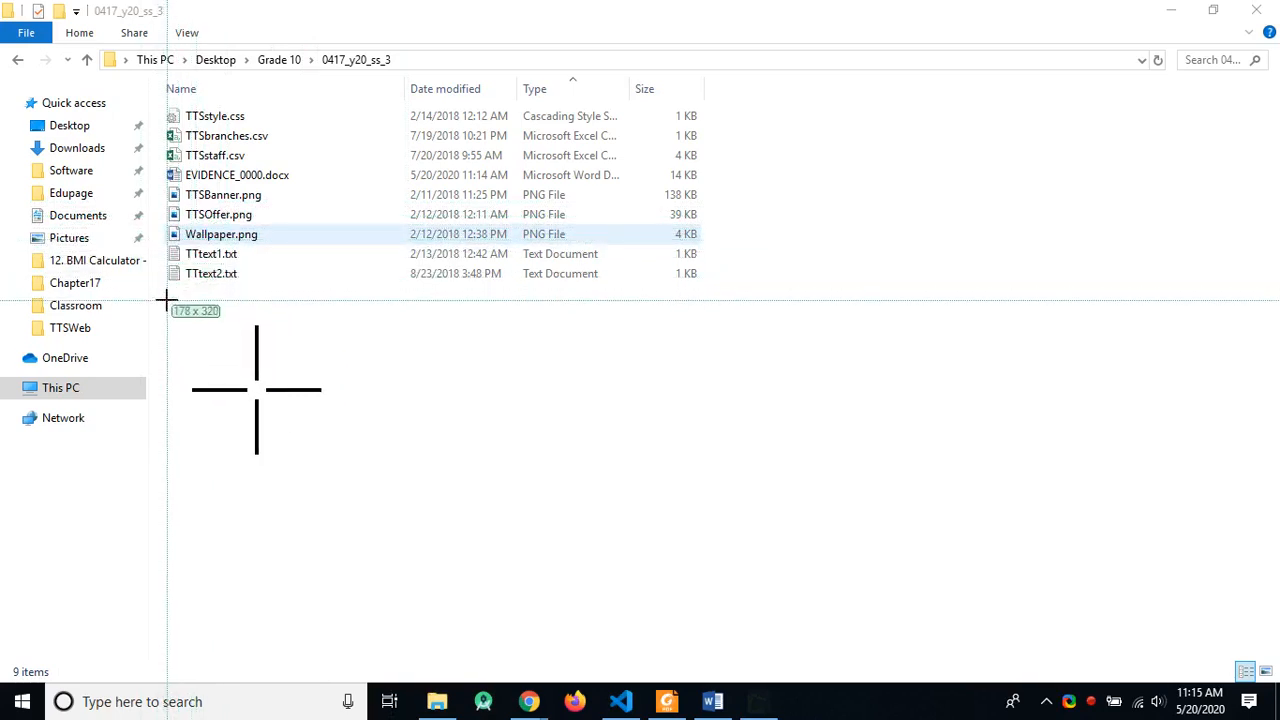
key(Escape)
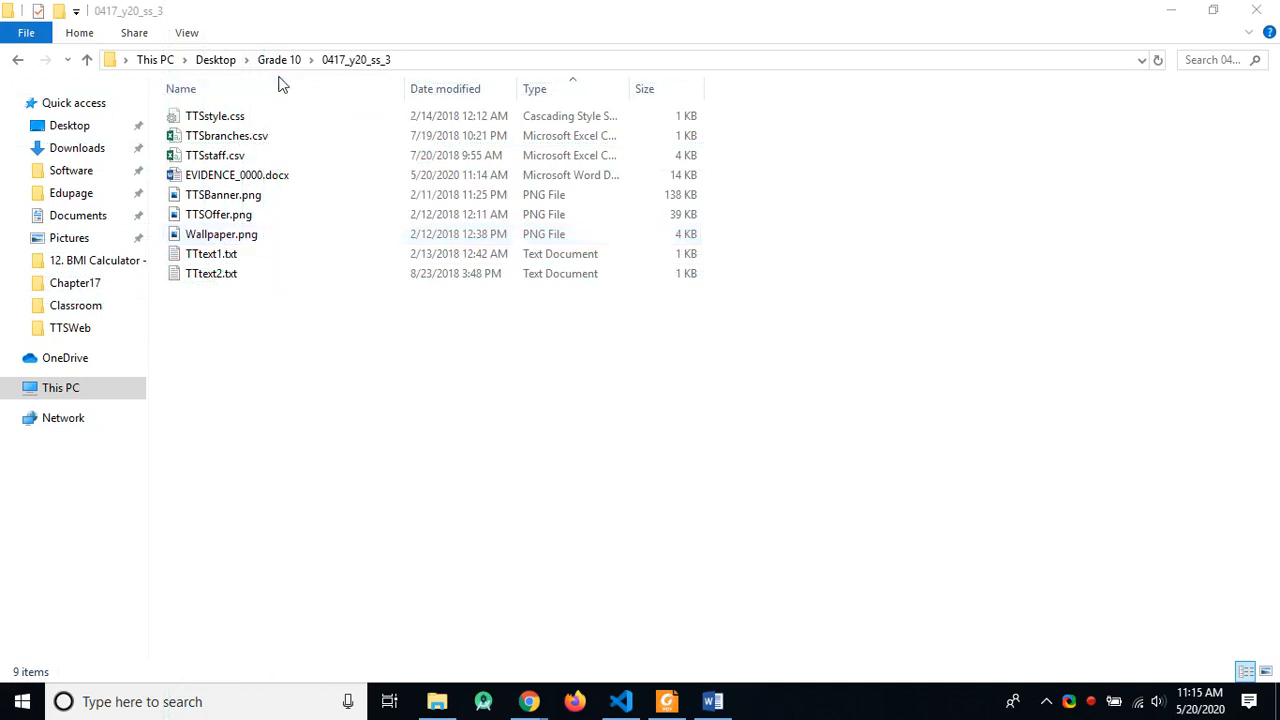
Step: Open the TTSWeb folder and show files with their type, dimensions and size
click(278, 60)
double_click(226, 198)
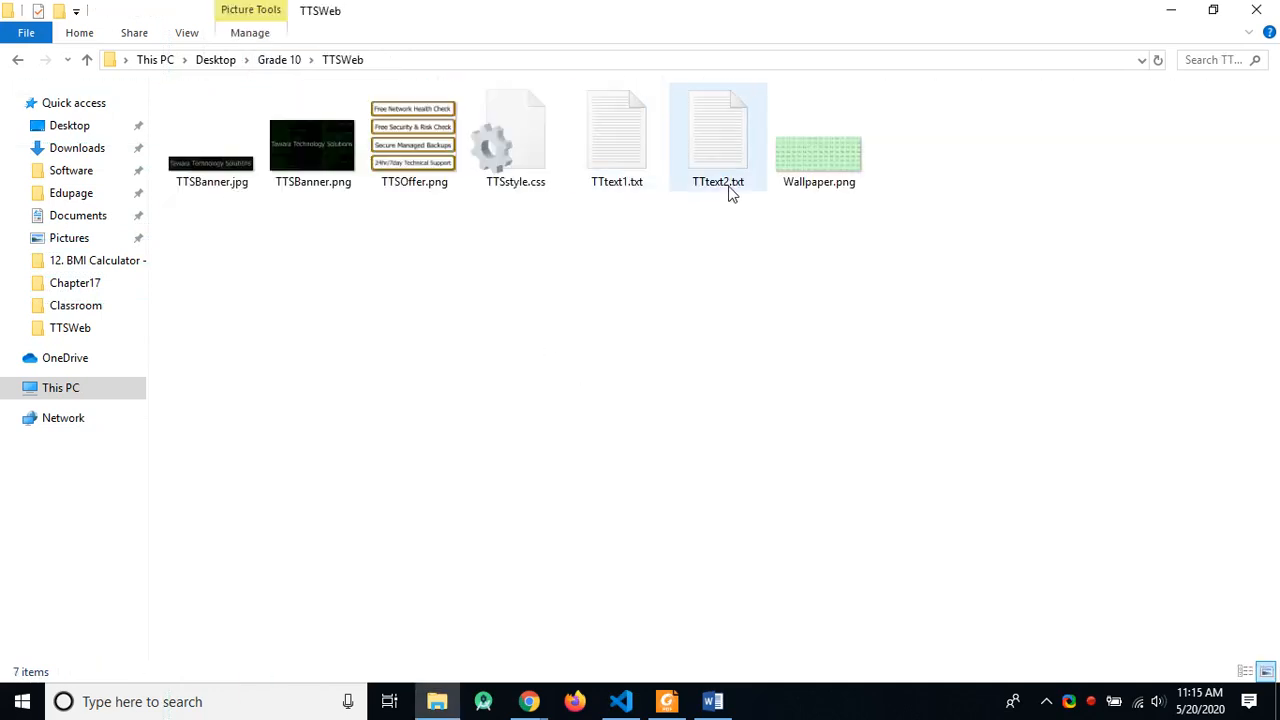
click(191, 38)
click(312, 100)
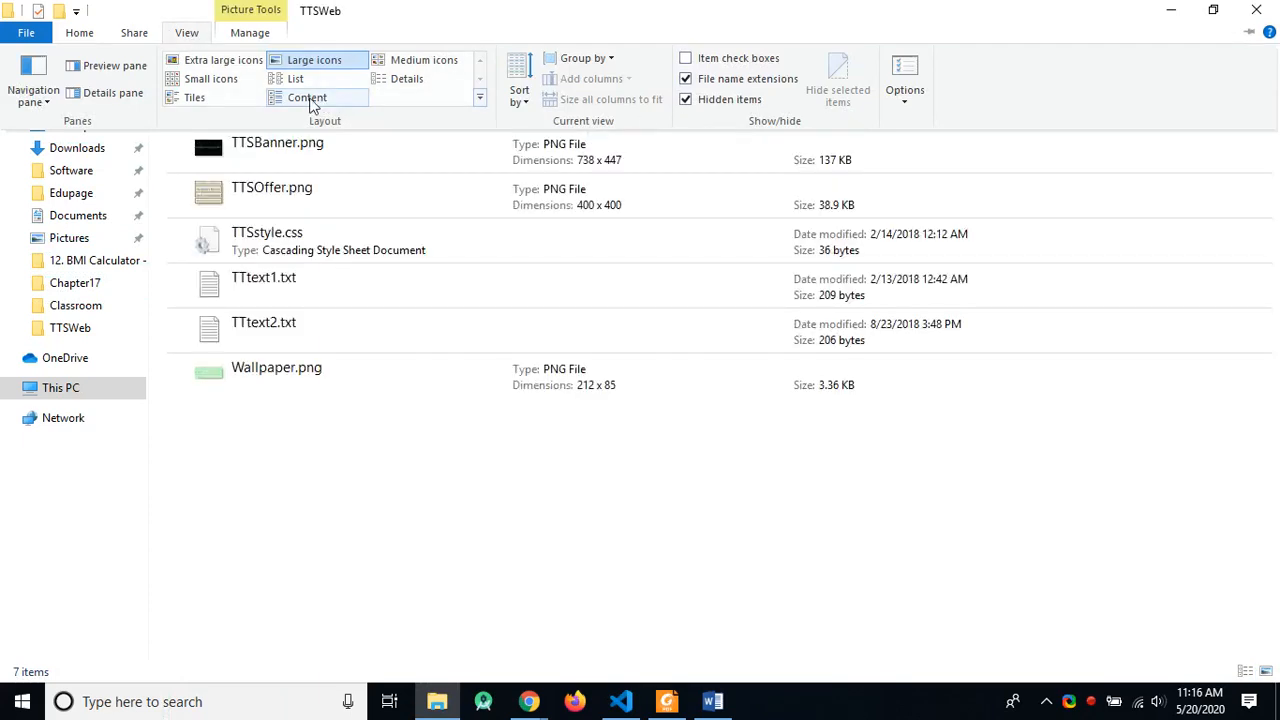
click(310, 100)
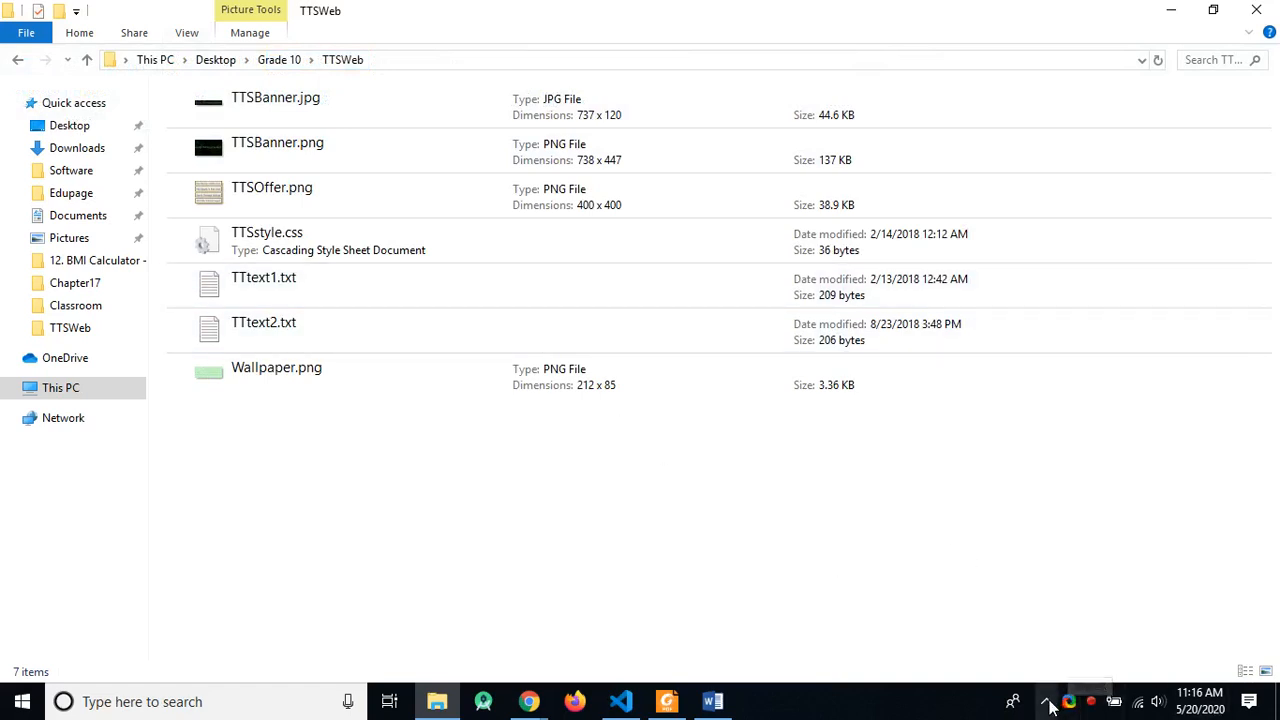
Step: Capture the TTSBanner.jpg file row with Greenshot and copy it to the clipboard
key(Print)
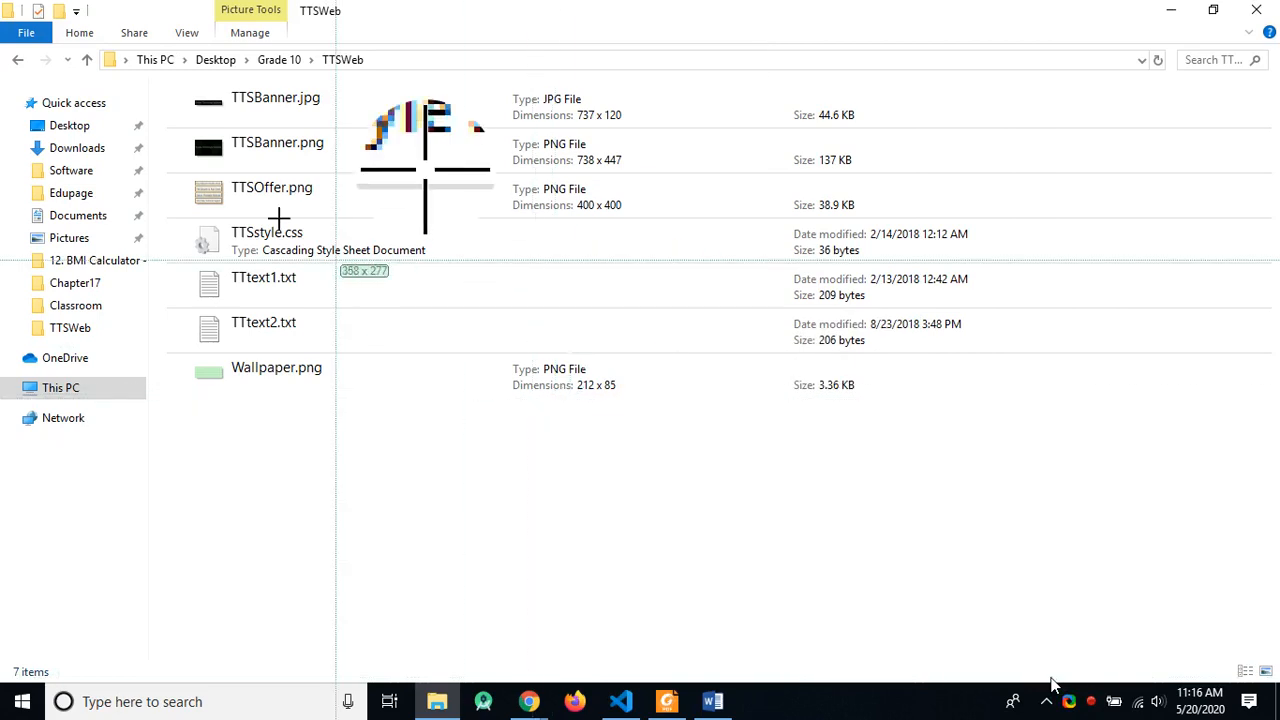
drag(145, 46, 899, 131)
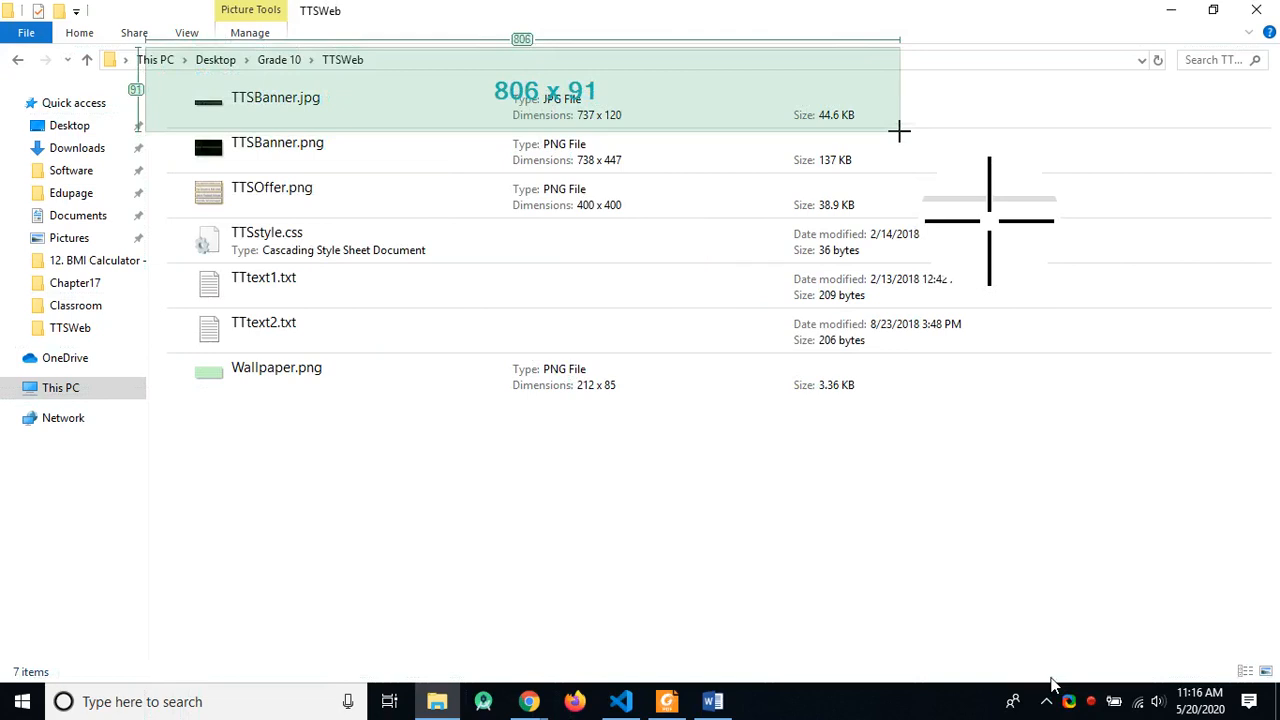
drag(899, 131, 899, 131)
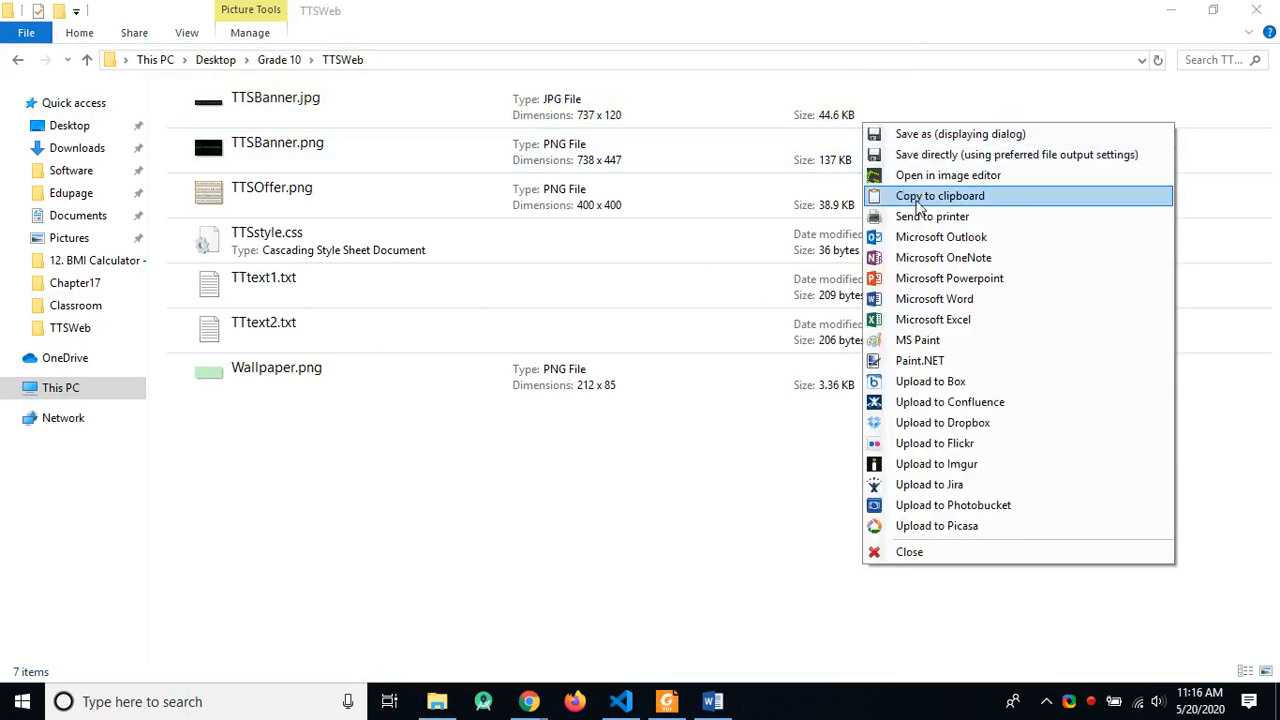
click(917, 204)
key(alt+Tab)
key(alt+Tab)
key(alt+Tab)
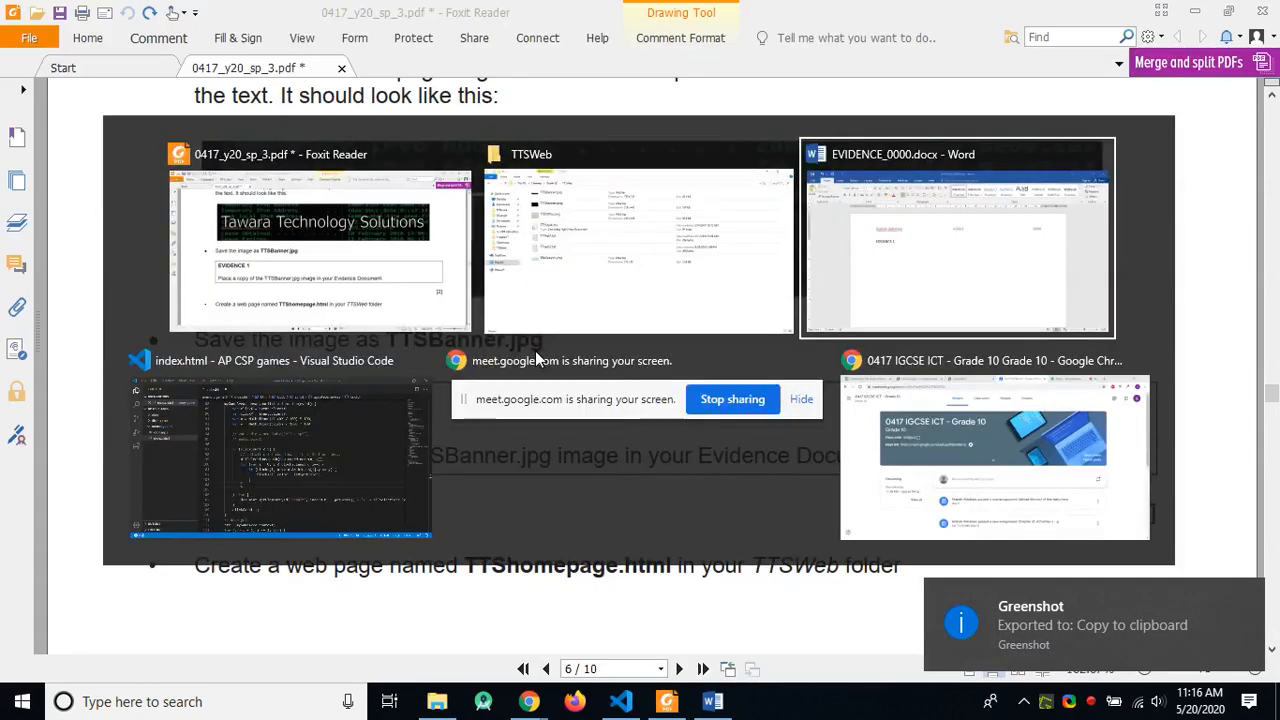
Step: Paste the TTSBanner.jpg file-row screenshot below EVIDENCE 1 in EVIDENCE_0000.docx
click(432, 391)
key(ctrl+v)
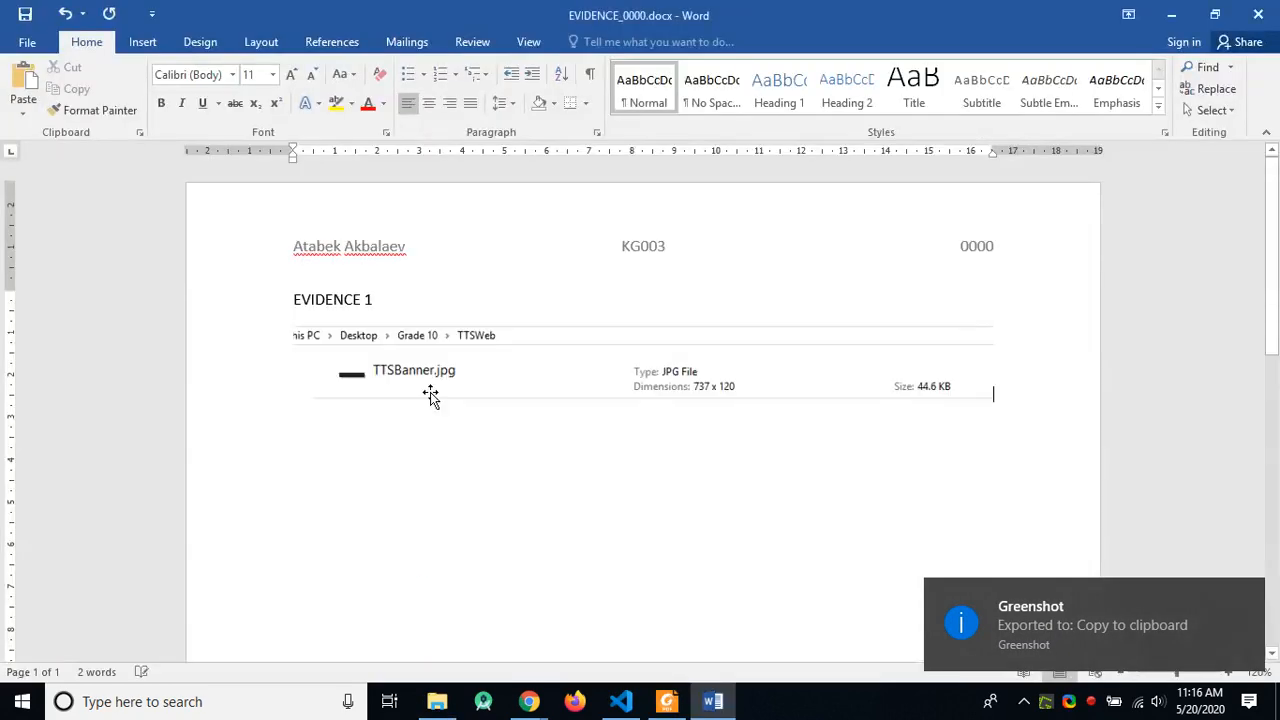
click(830, 382)
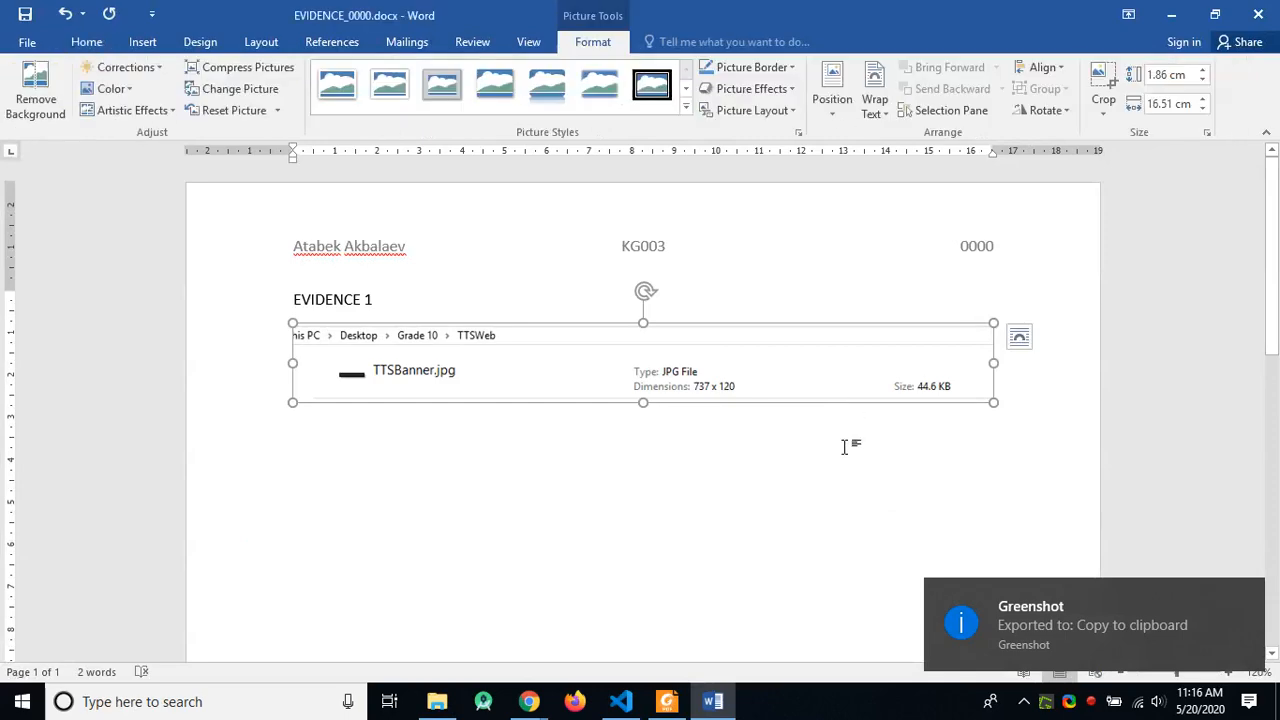
click(980, 423)
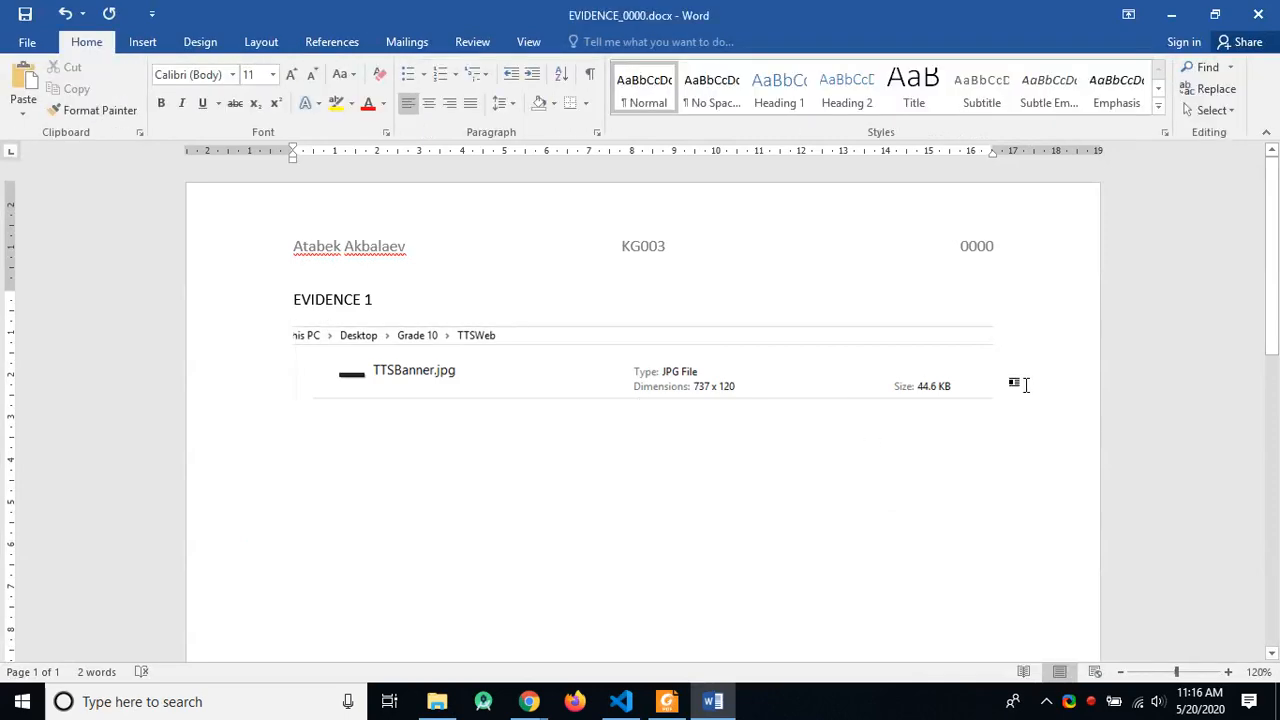
key(alt+Tab)
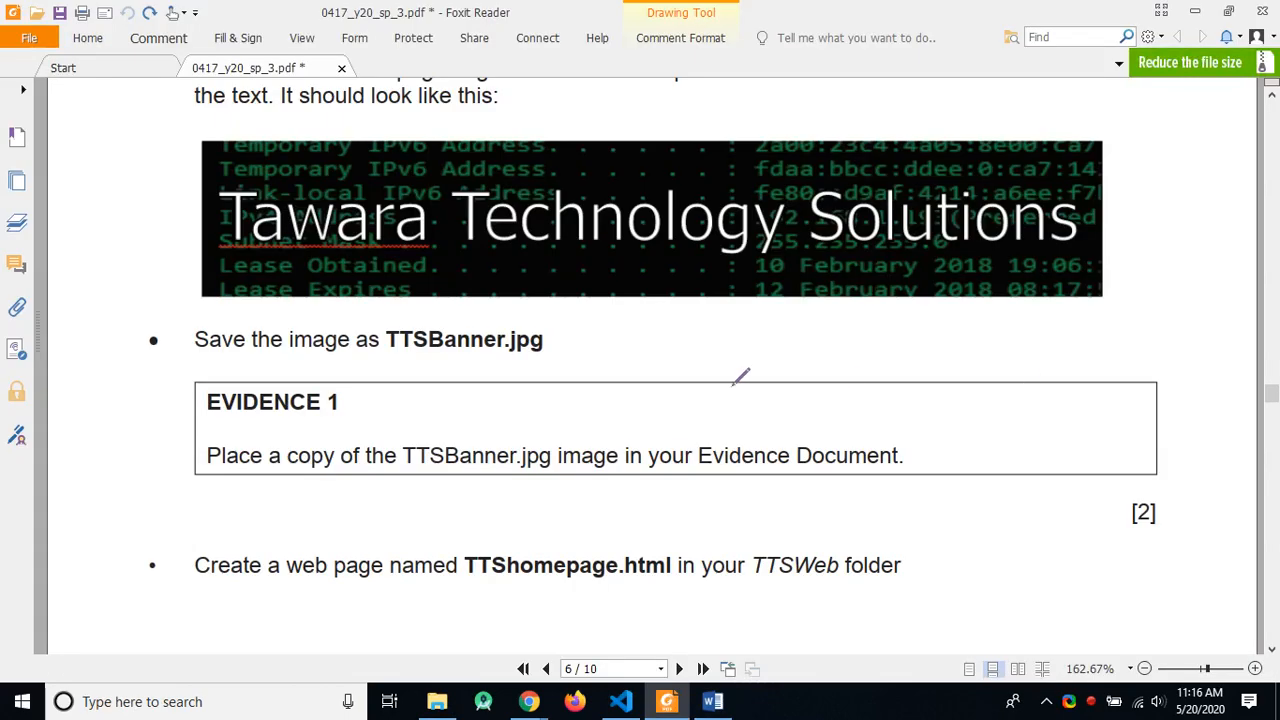
key(alt+Tab)
key(alt+Tab)
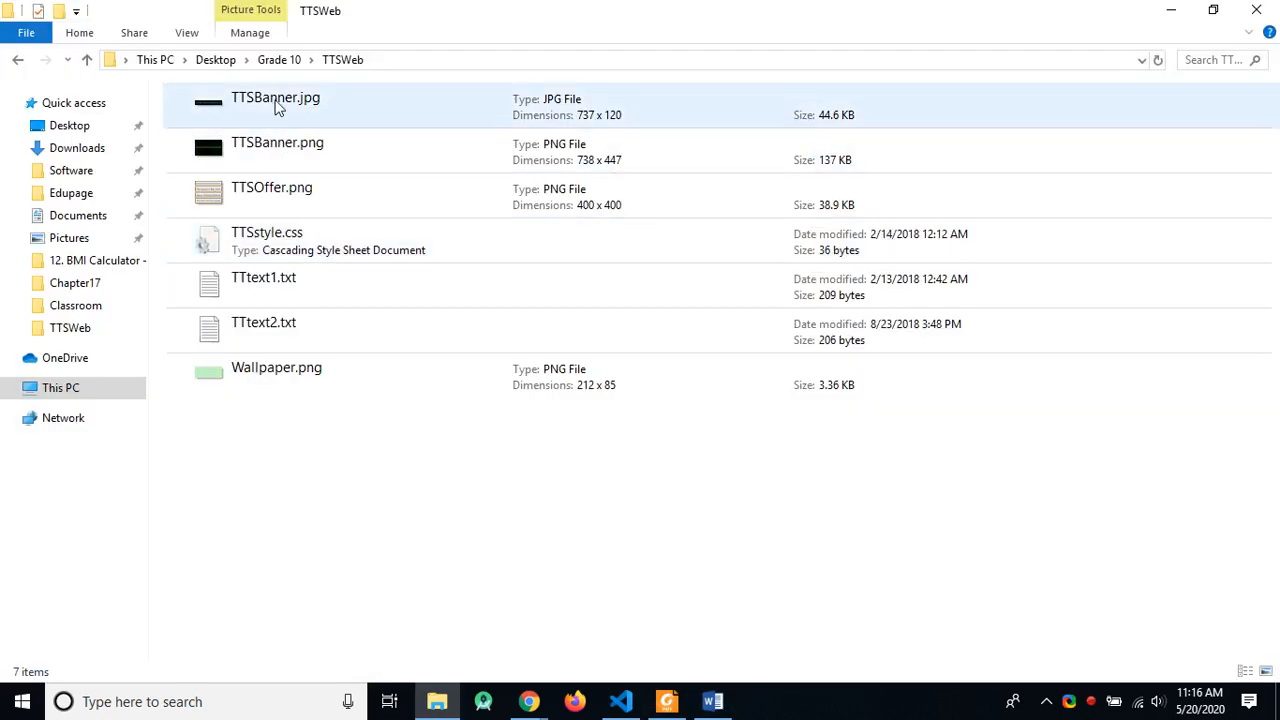
Step: Open TTSBanner.jpg for editing in Paint
double_click(278, 103)
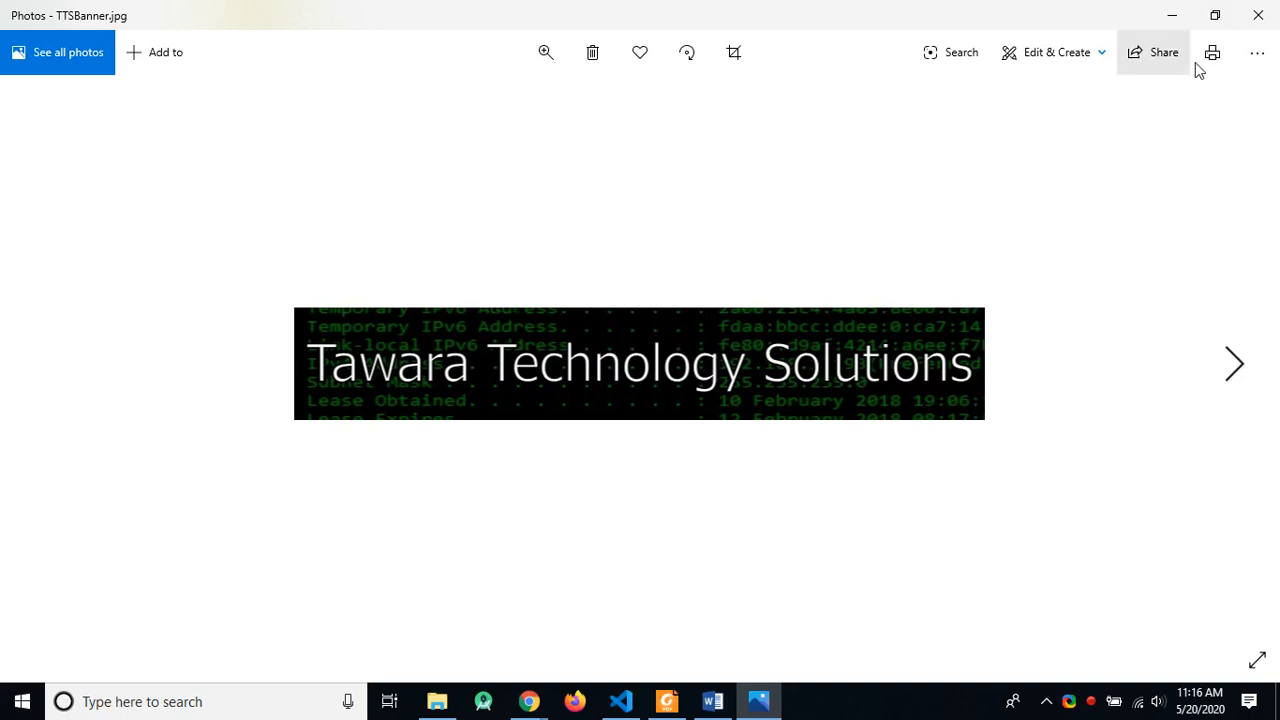
click(1258, 15)
right_click(255, 101)
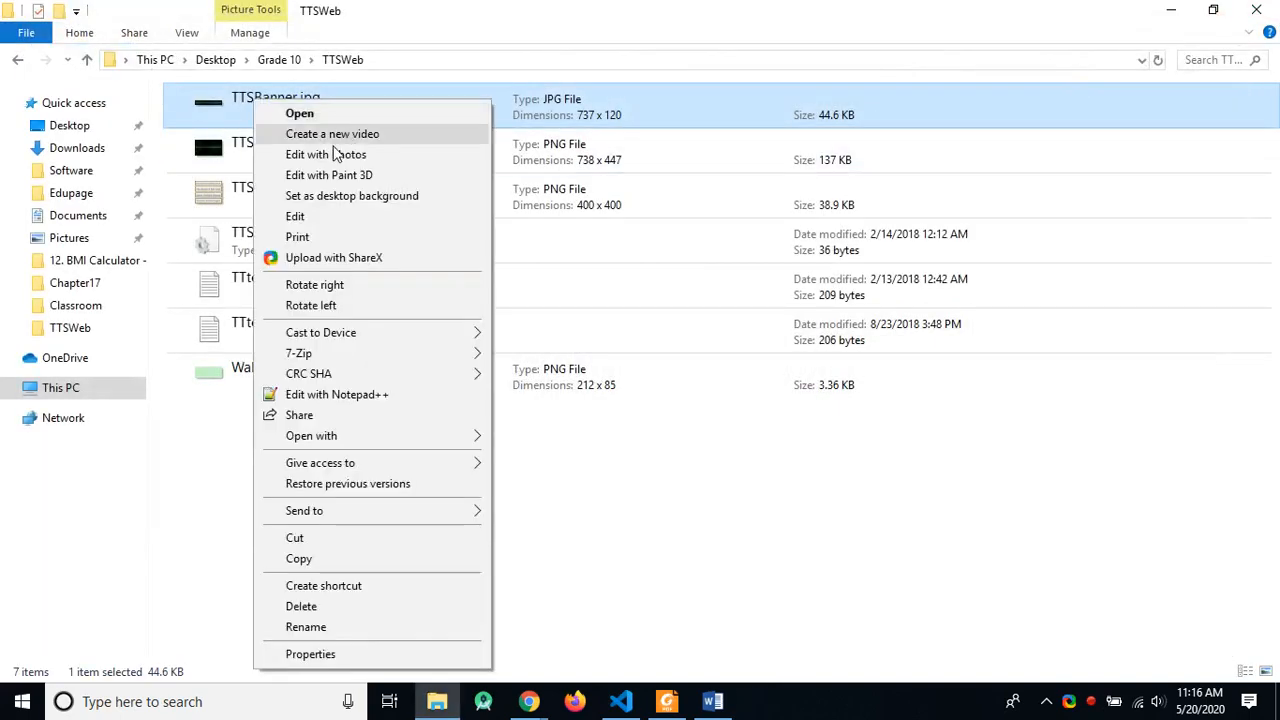
click(320, 215)
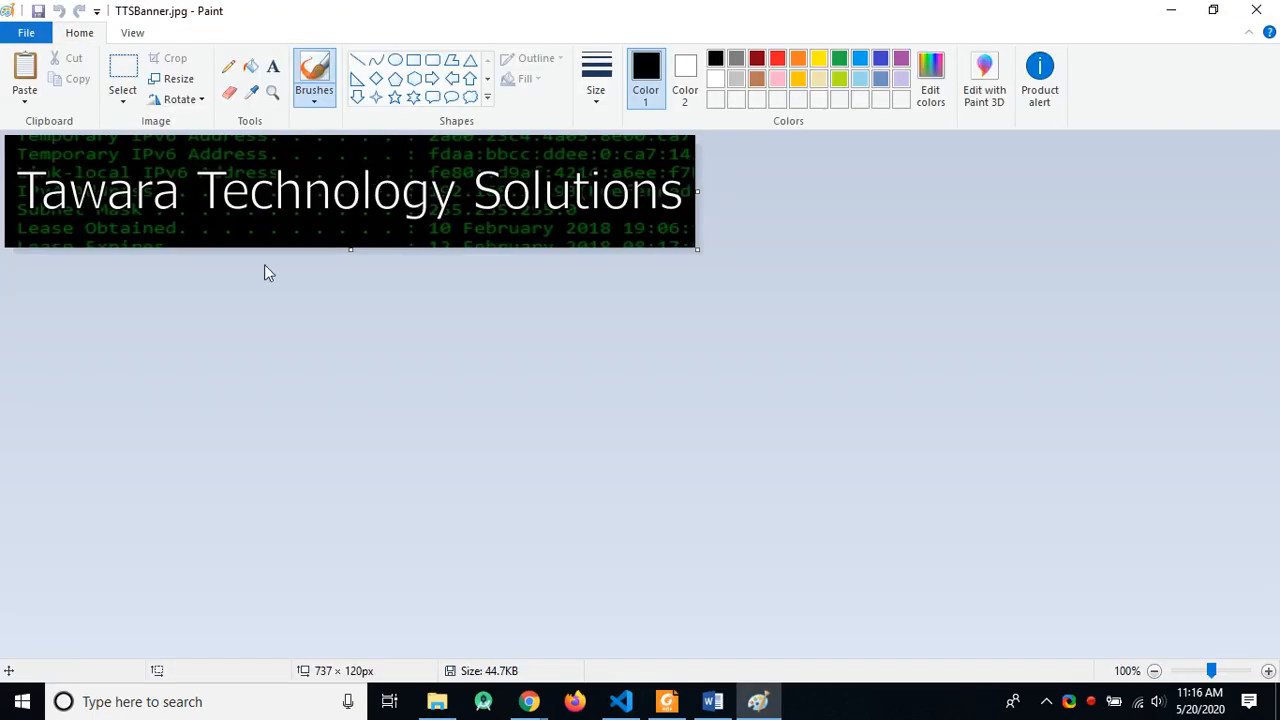
Step: Capture a Greenshot region around the banner image in the Paint window
key(Print)
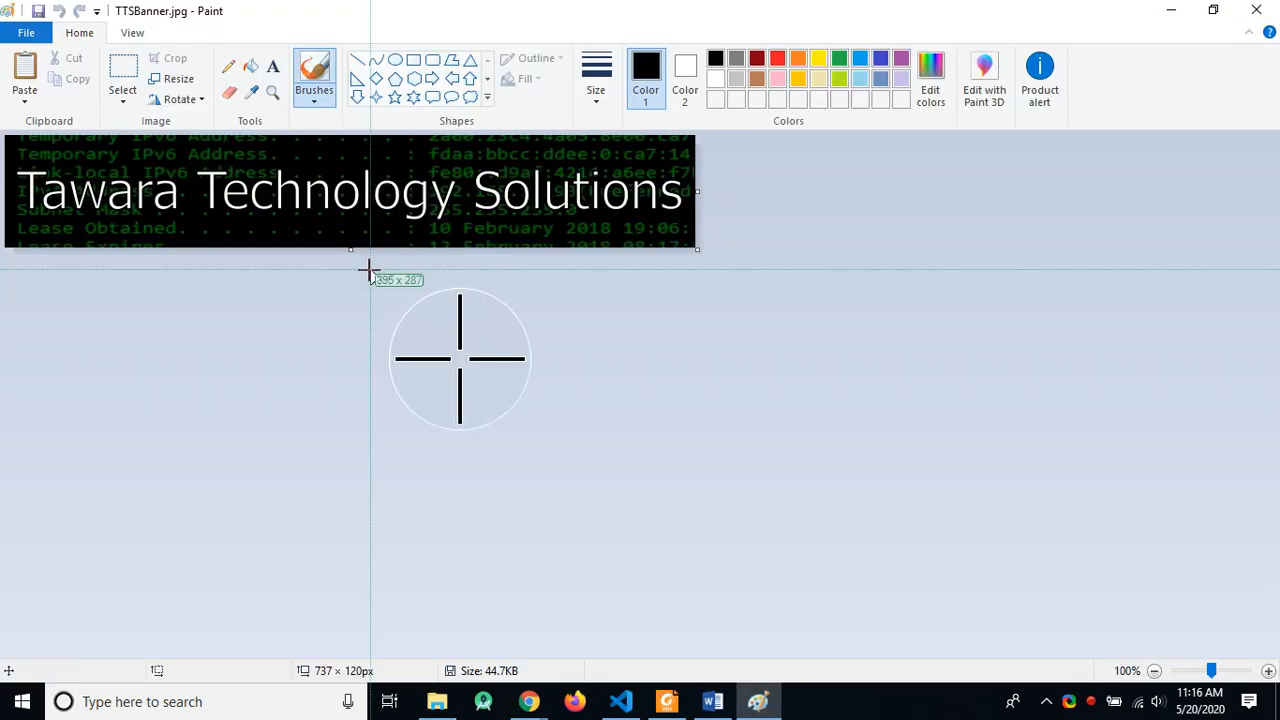
mouse_move(40, 100)
mouse_down()
mouse_move(337, 229)
mouse_move(480, 271)
mouse_move(481, 257)
mouse_up()
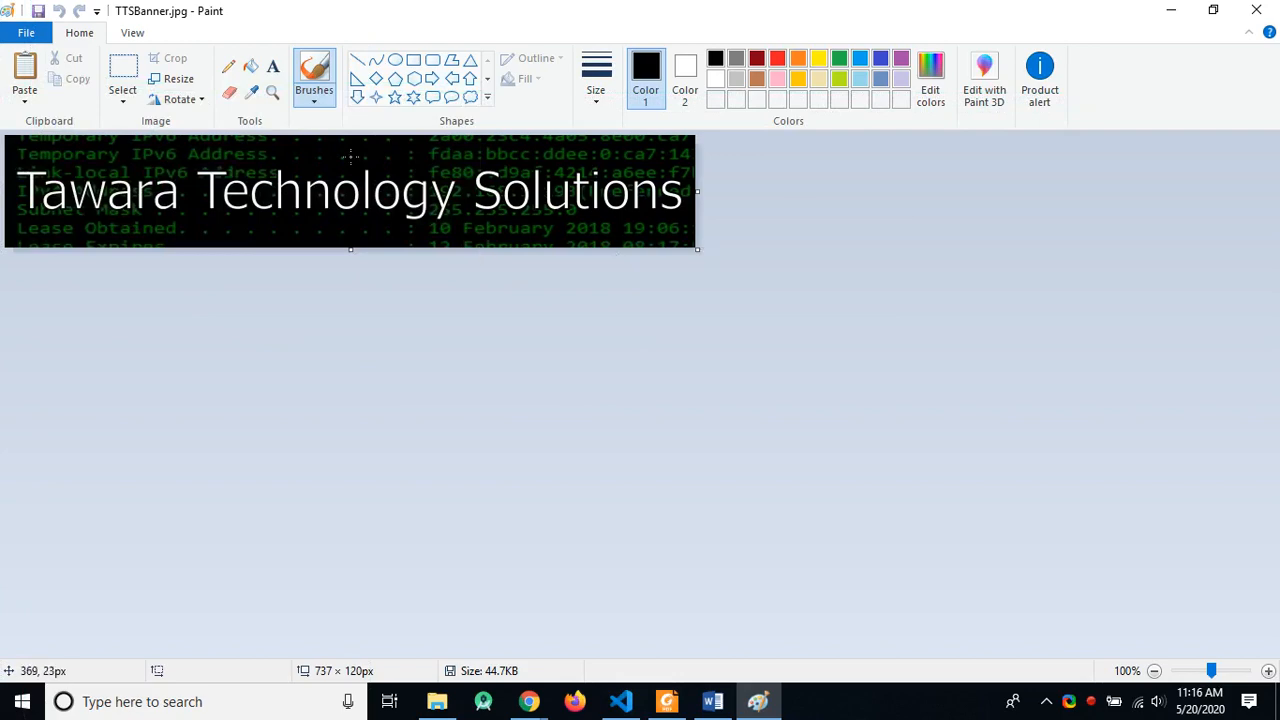
key(Print)
drag(726, 278, 1, 40)
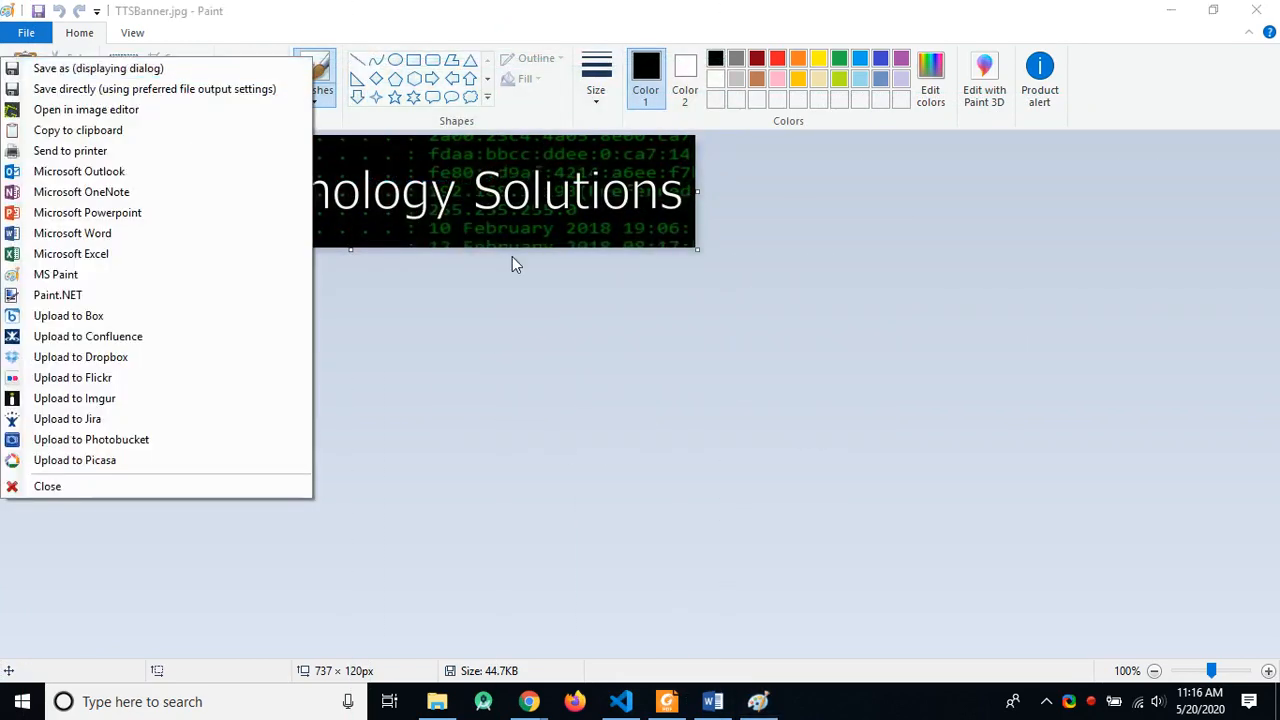
Step: Paste the banner screenshot into the evidence document with an empty line above it
click(125, 130)
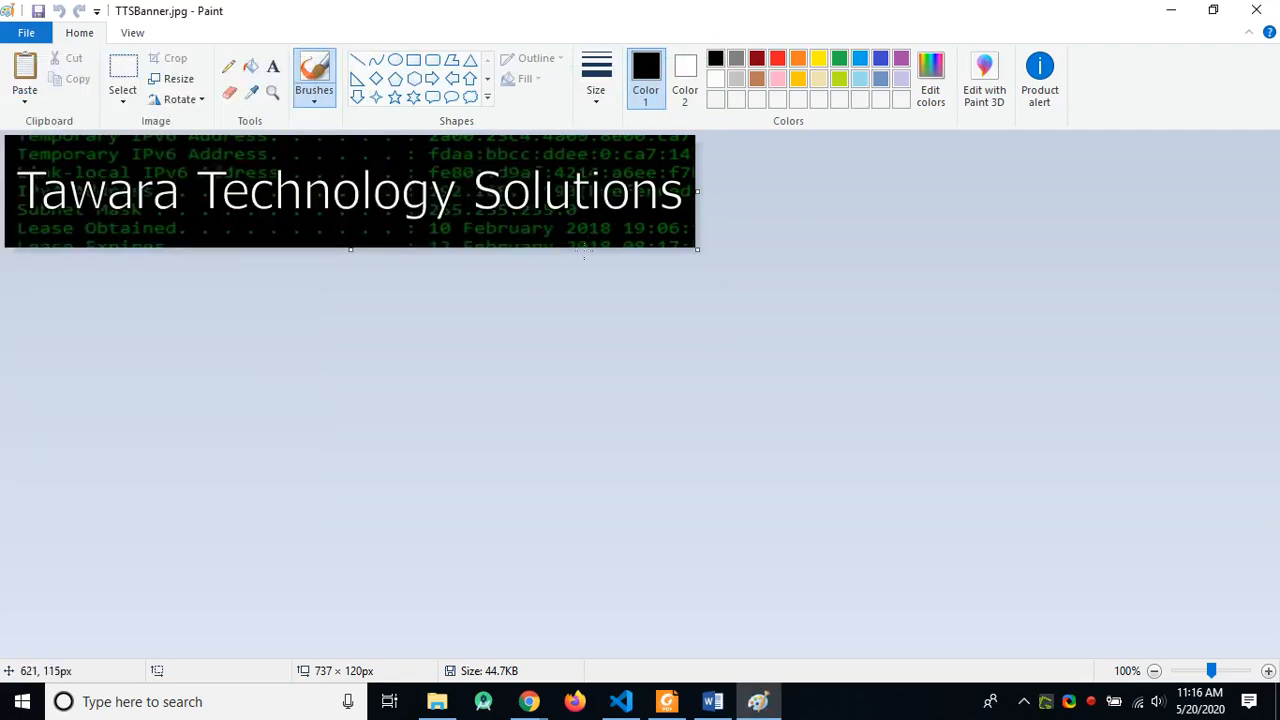
key(alt+Tab)
key(alt+Tab)
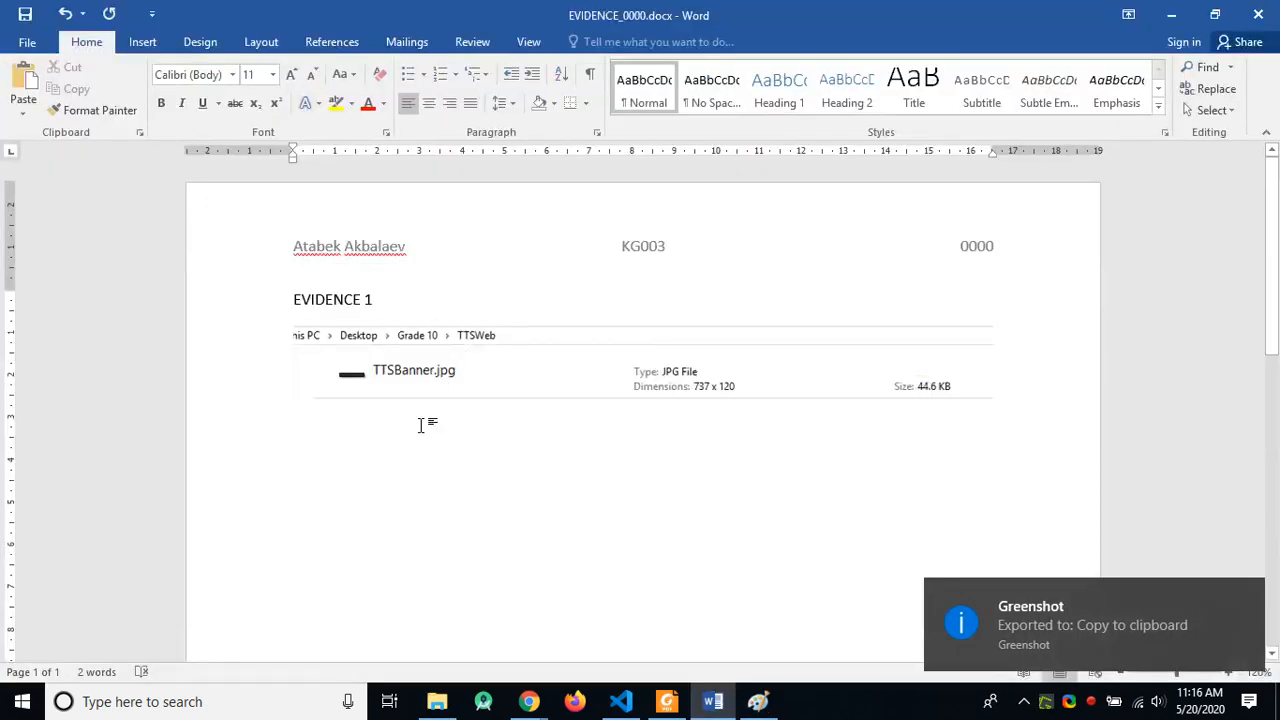
key(ctrl+v)
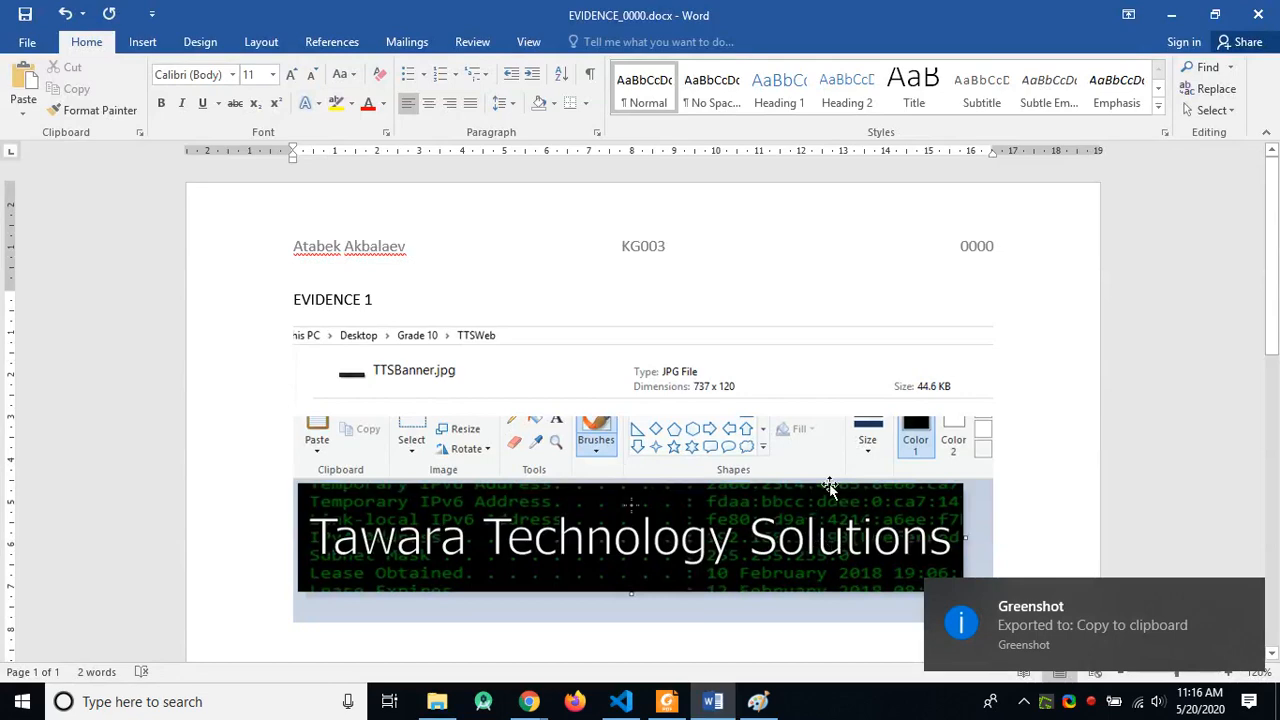
scroll(830, 487, down, 2)
click(418, 350)
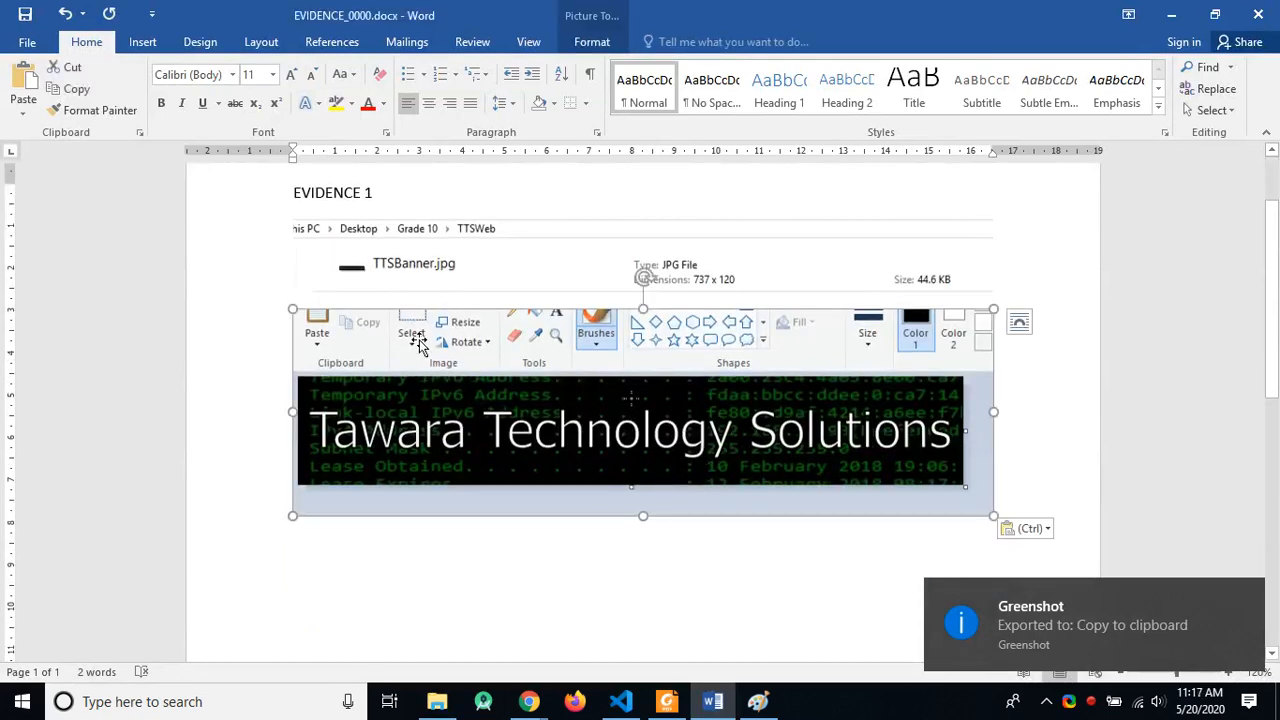
click(1014, 274)
key(Return)
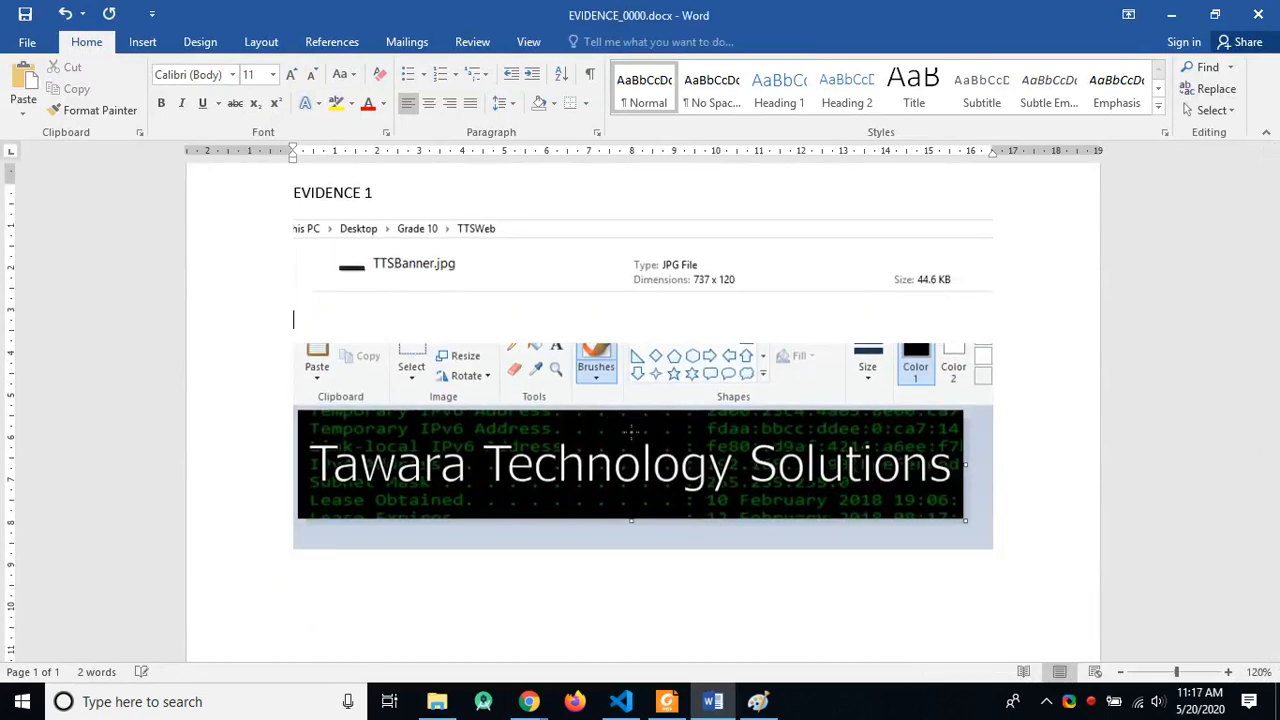
Step: Apply the Moderate Frame, Black picture style to both screenshots and add a line below
click(748, 266)
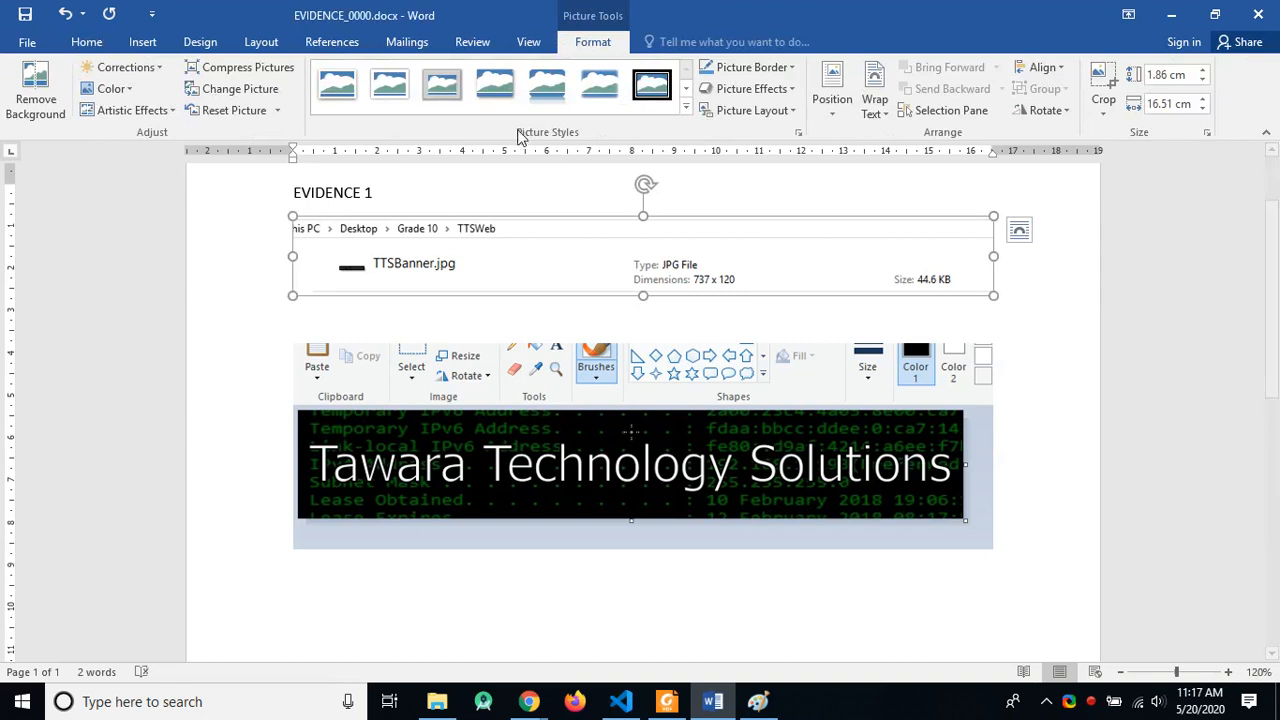
click(686, 89)
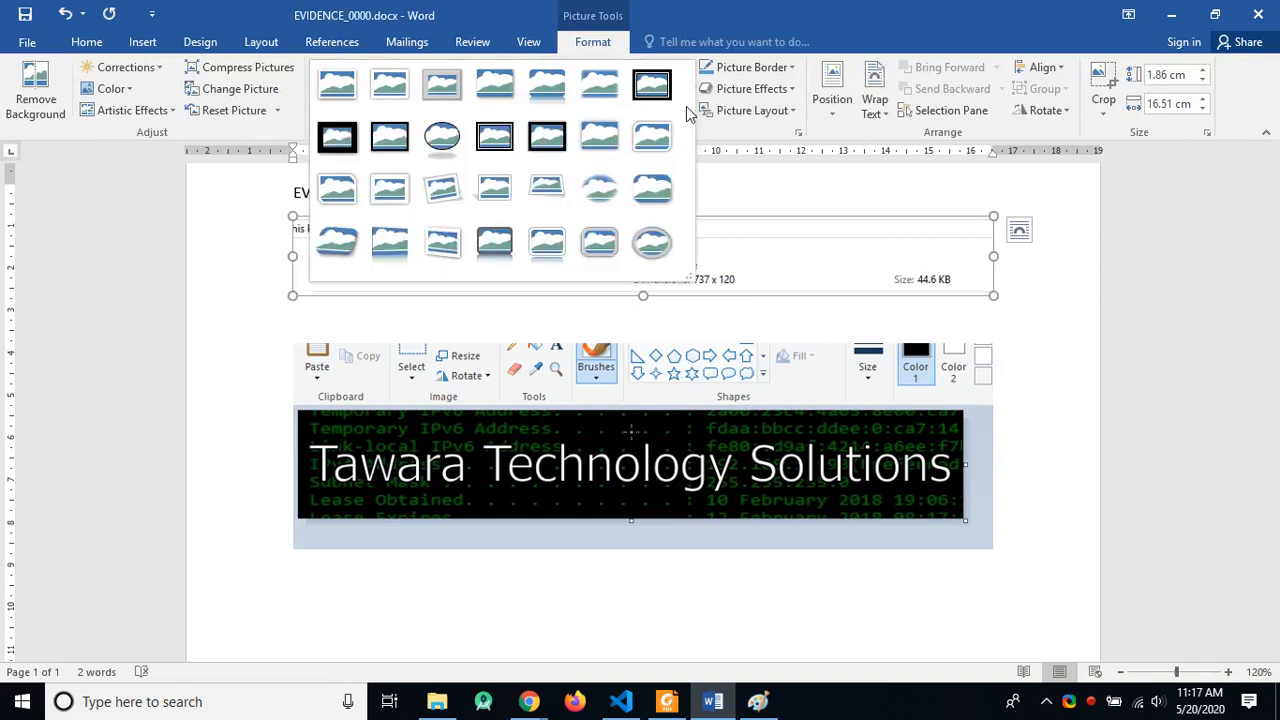
click(392, 140)
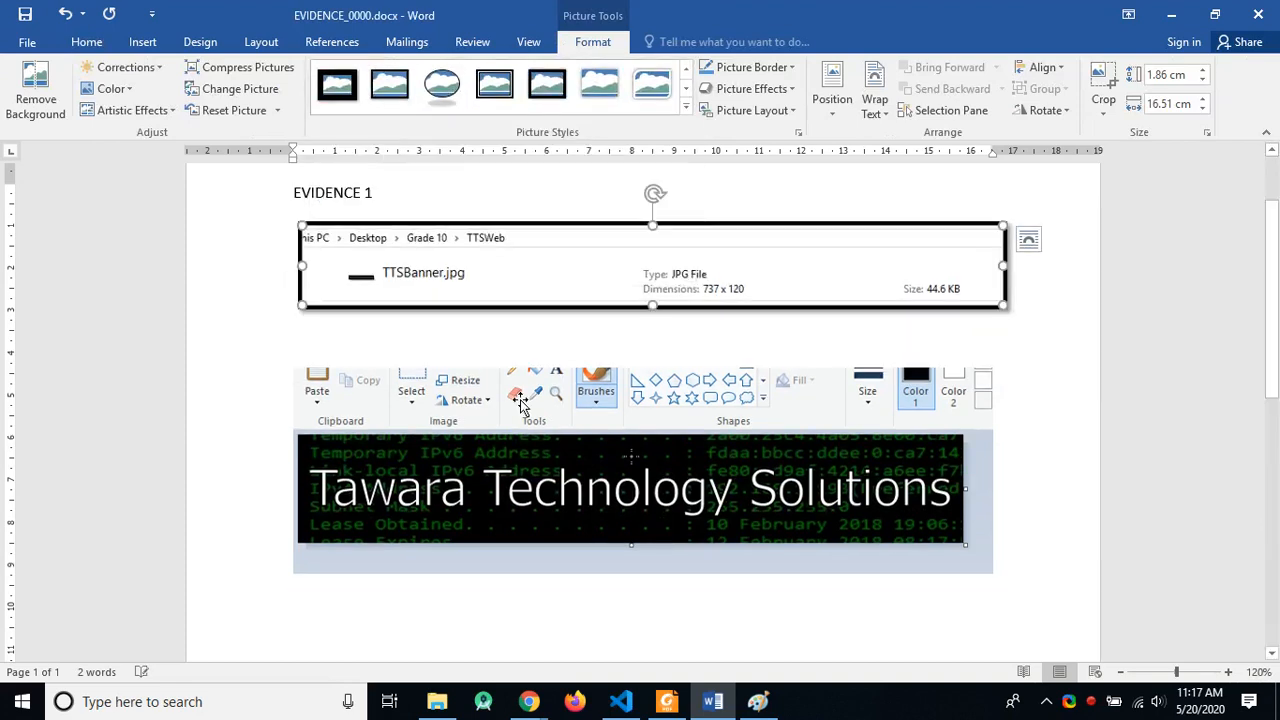
click(547, 86)
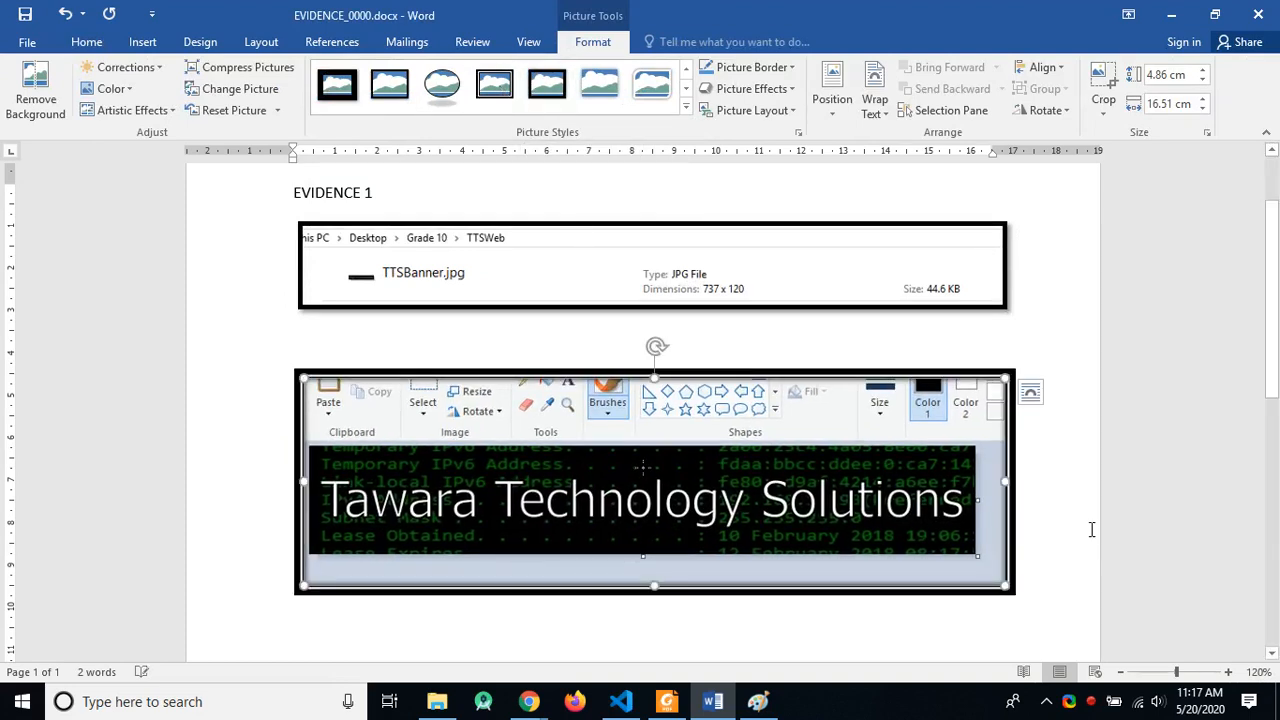
click(1058, 549)
key(Return)
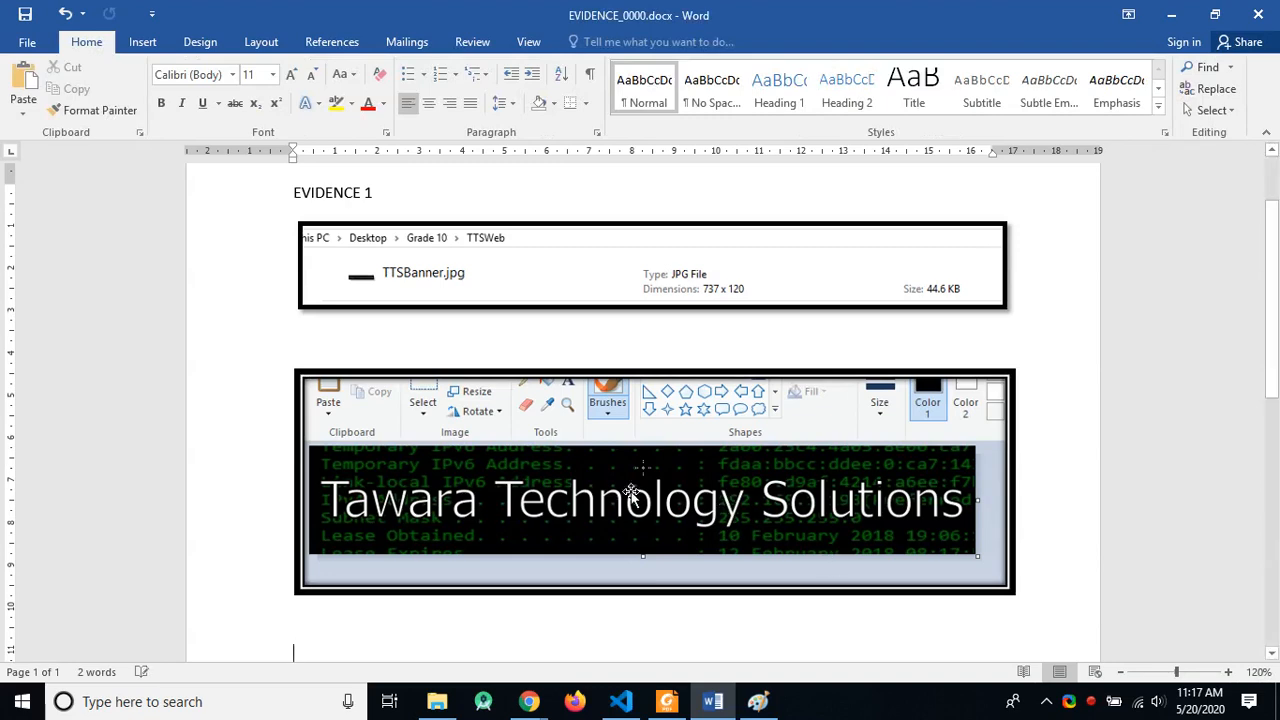
key(alt+Tab)
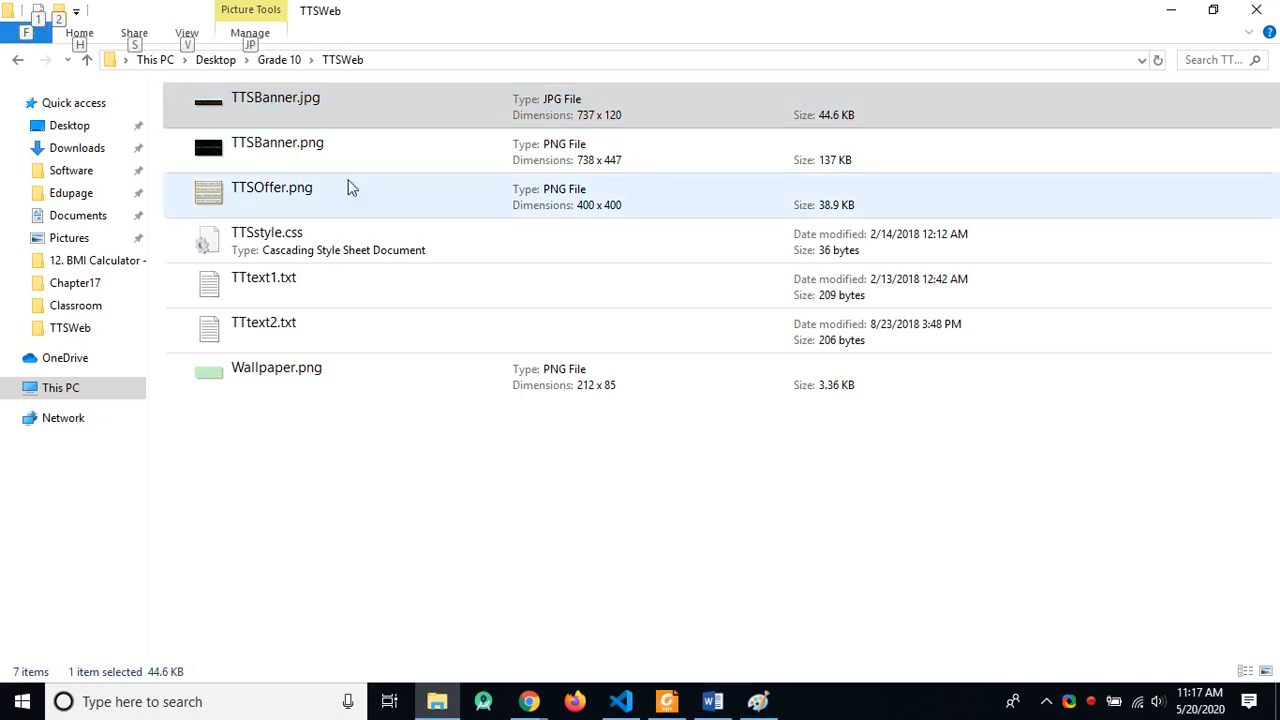
Step: Show the TTSWeb files in Details layout, close Paint, and return to the exam paper
click(195, 36)
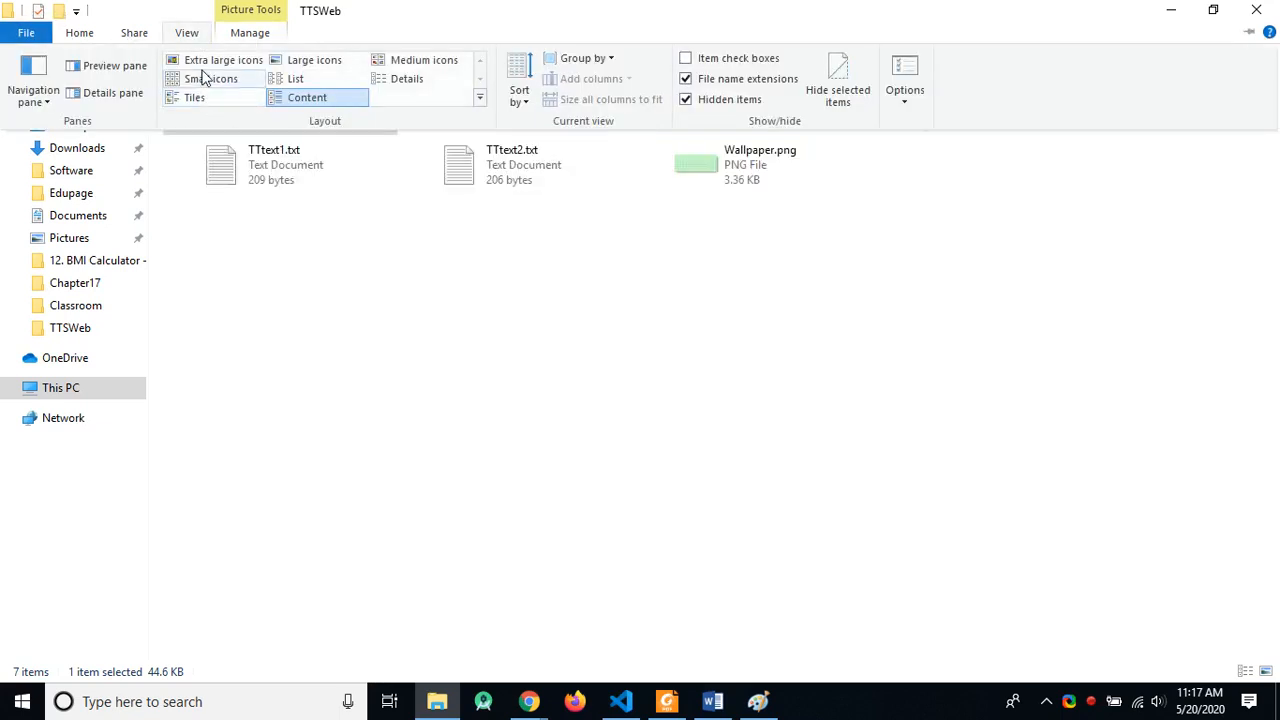
click(403, 79)
key(alt+Tab)
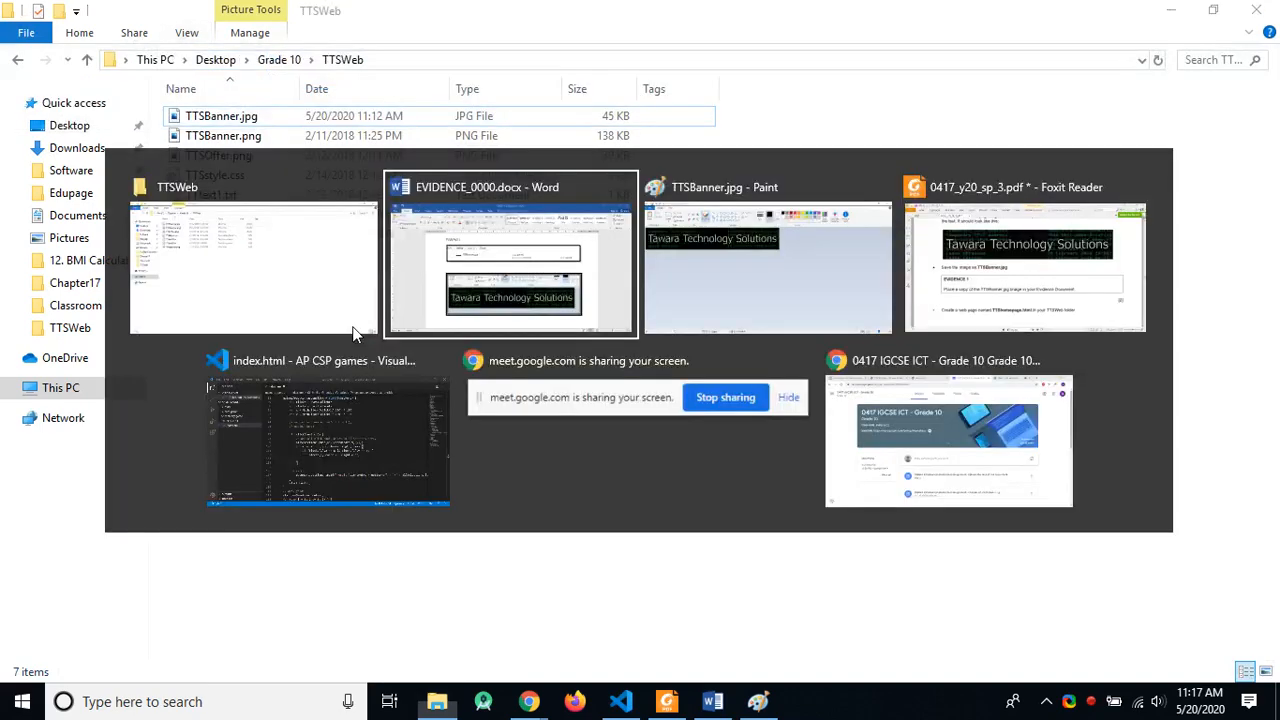
key(alt+Tab)
click(1256, 10)
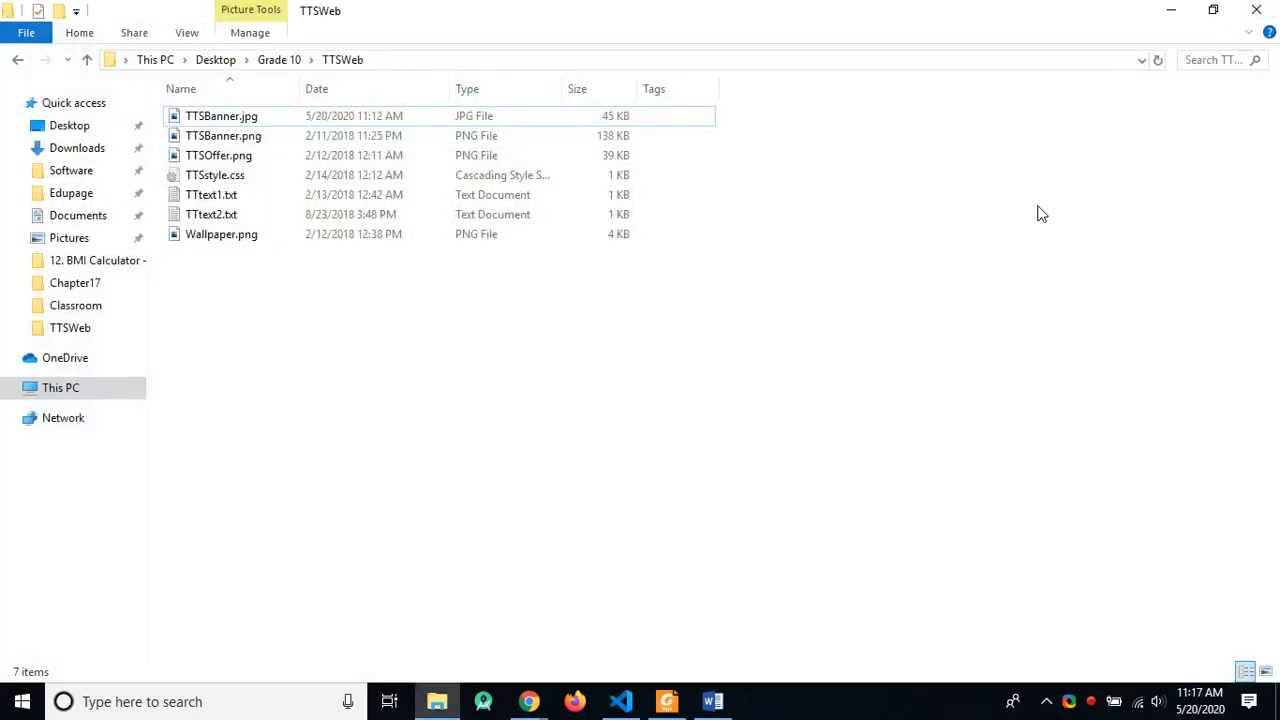
key(alt+Tab)
key(alt+Tab)
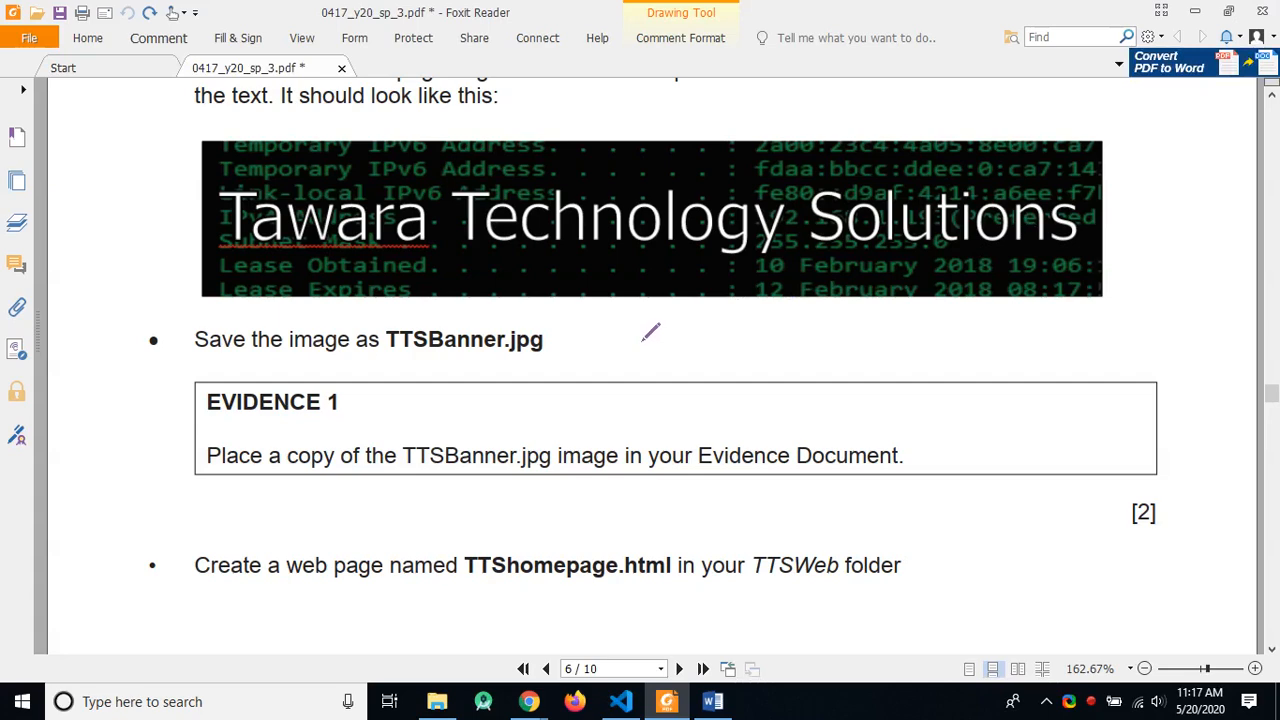
Step: Scroll the exam PDF to the TTShomepage.html task, then return to the TTSWeb folder
scroll(650, 332, down, 4)
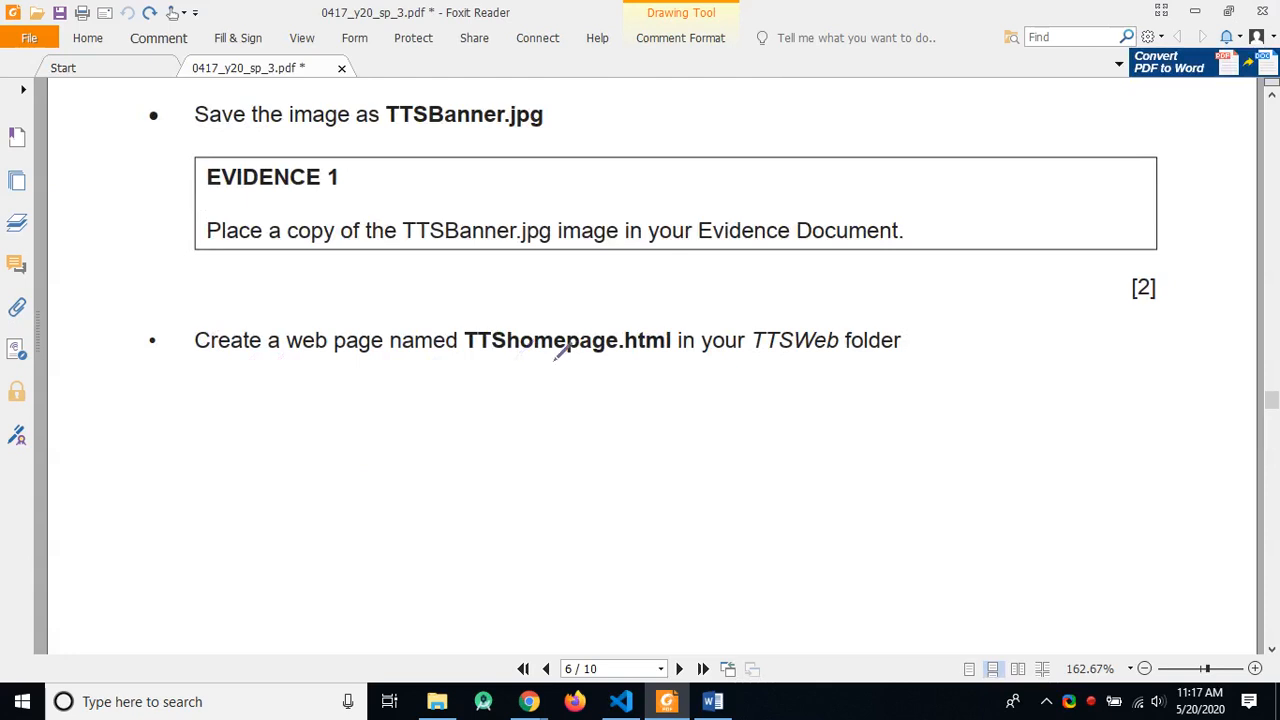
key(alt+Tab)
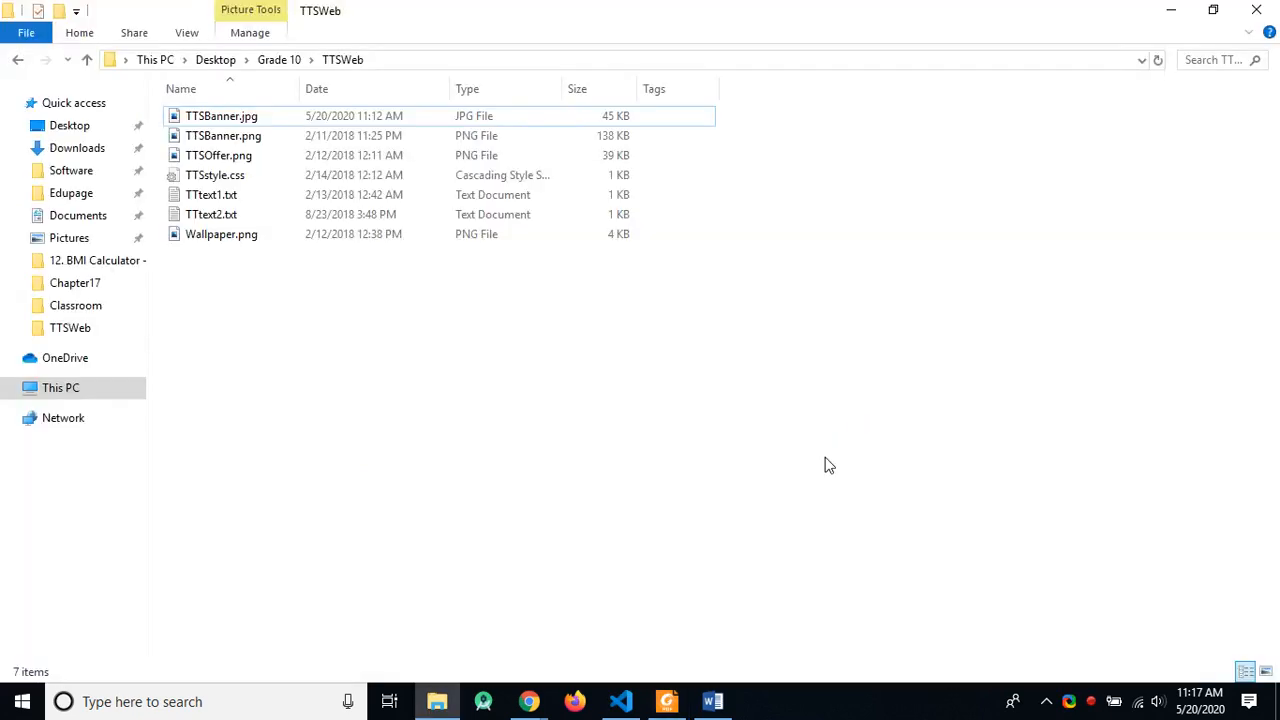
Step: Create a new text document in TTSWeb named TTSWebpage.html, accepting the extension change
right_click(245, 306)
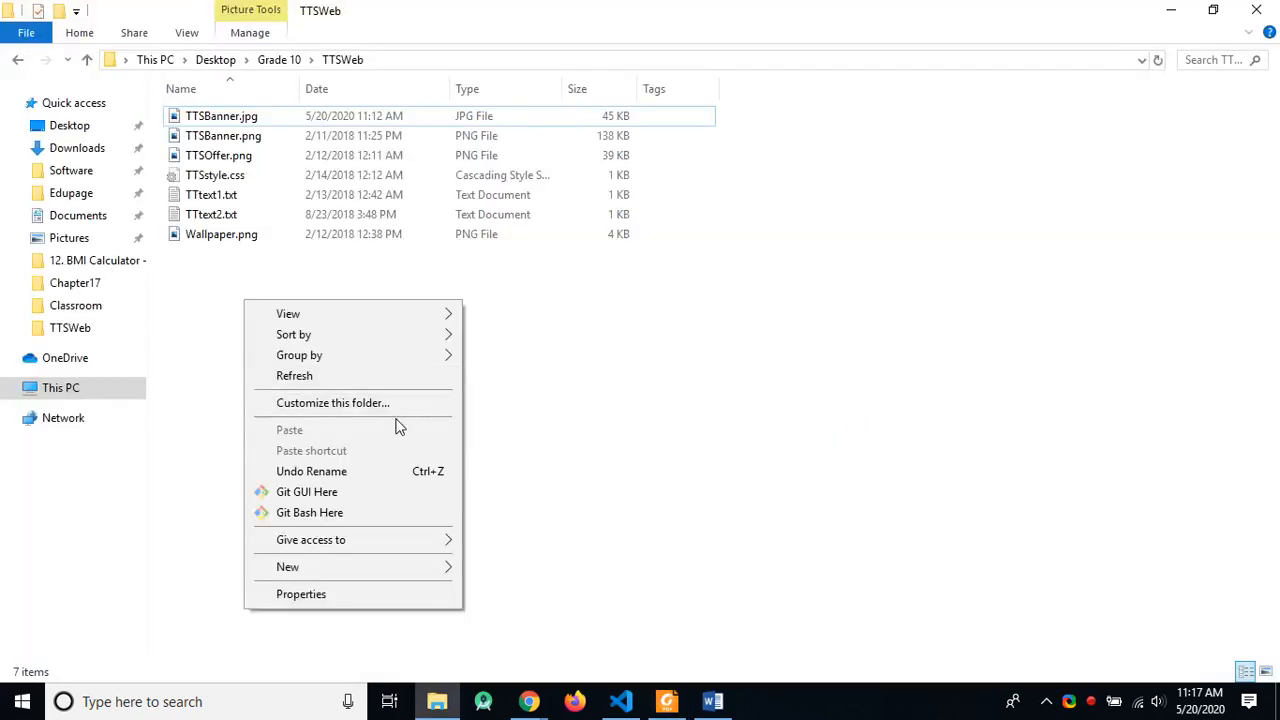
mouse_move(380, 566)
click(560, 544)
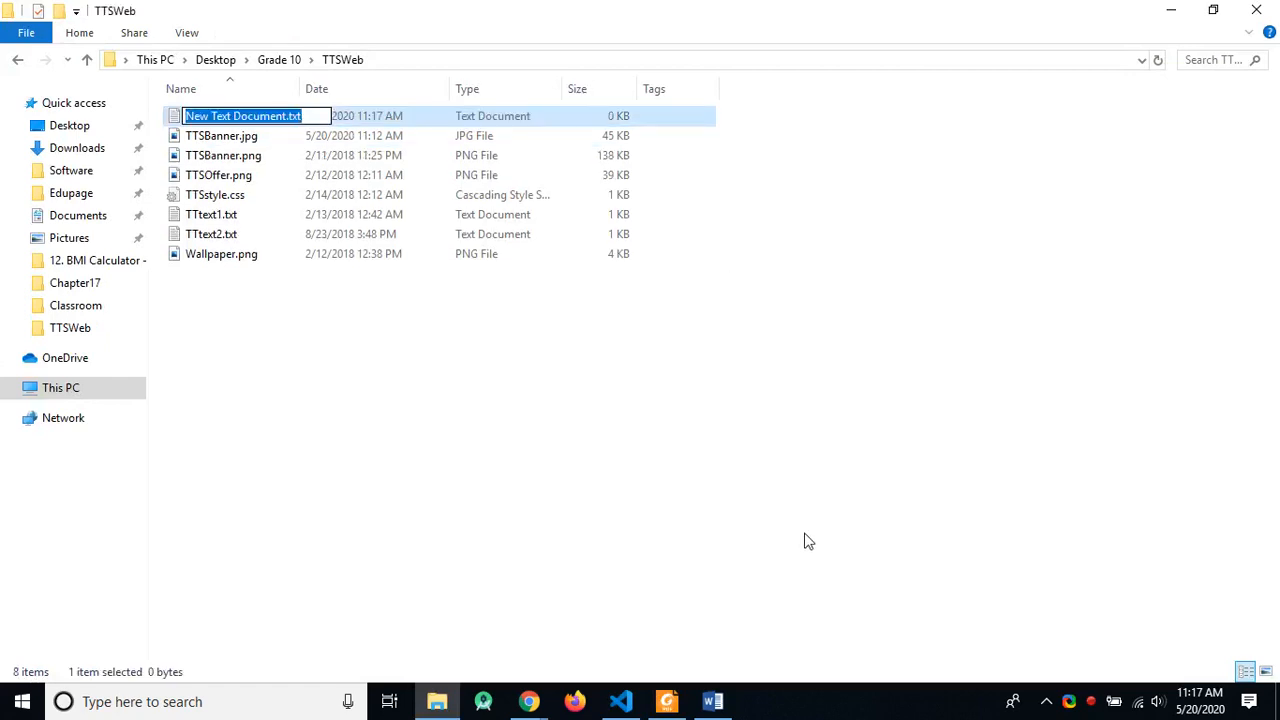
key(BackSpace)
text(TTS)
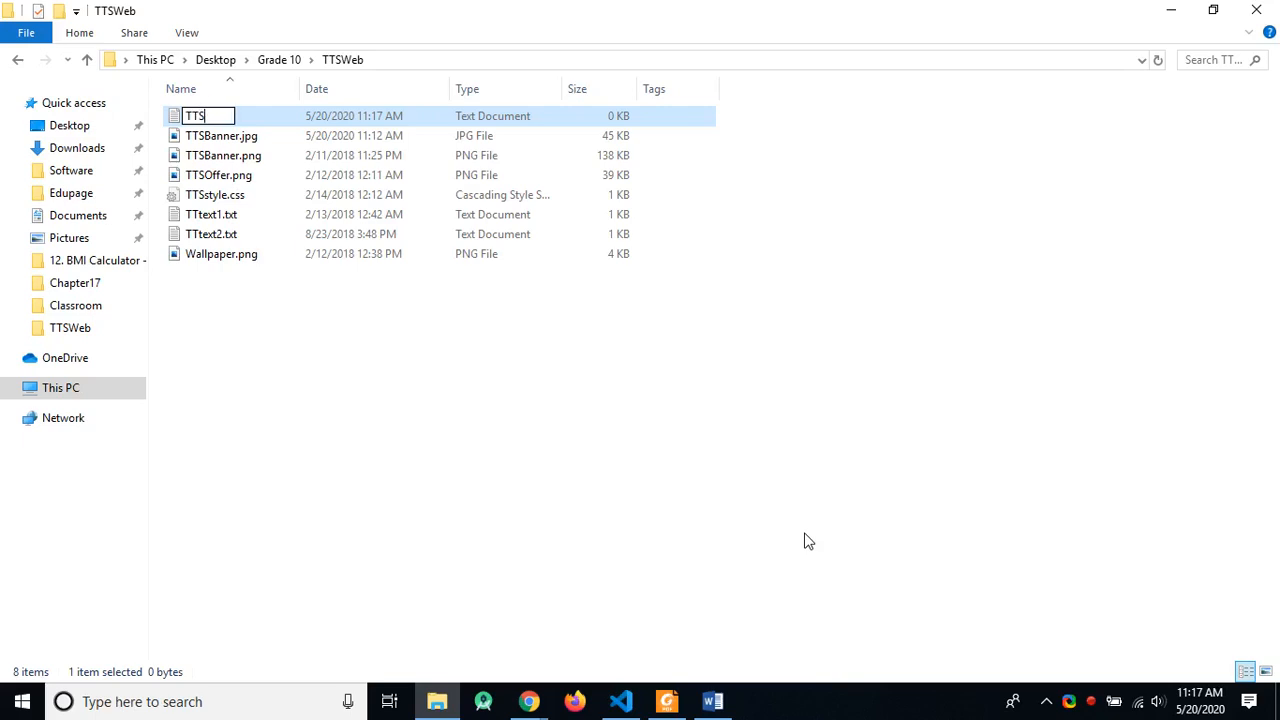
text(Webpage.html)
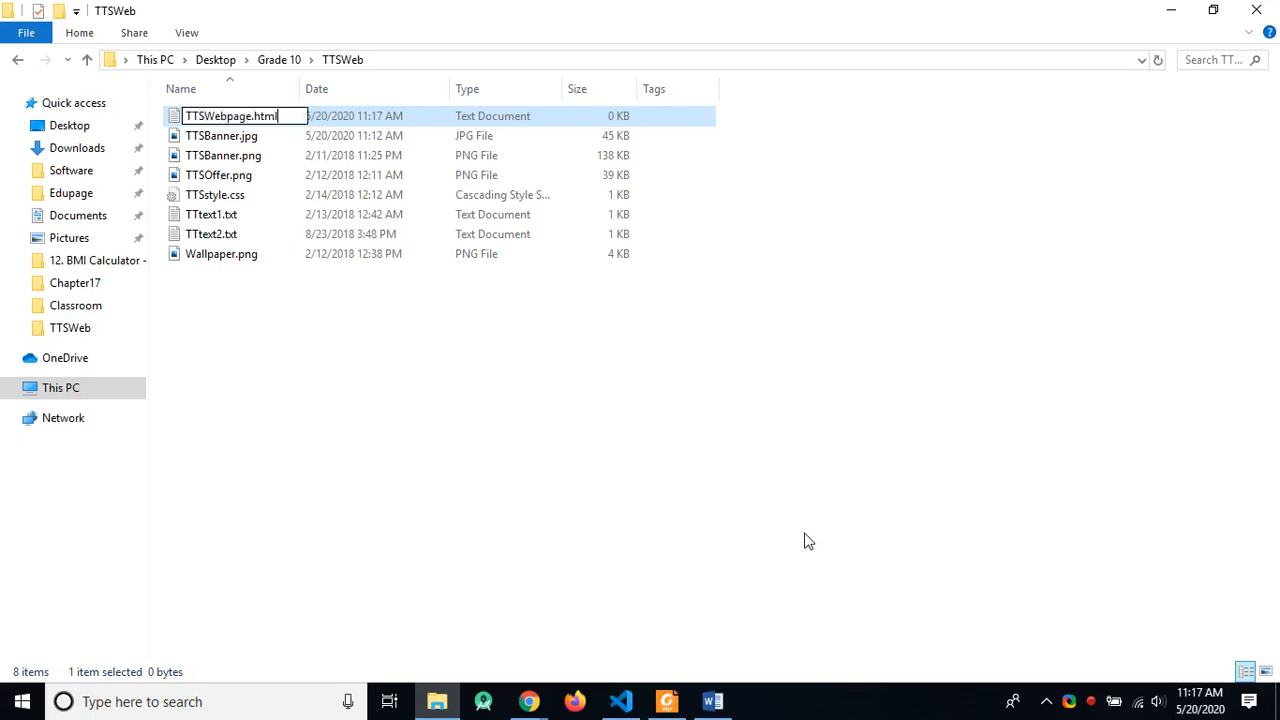
key(Return)
key(Return)
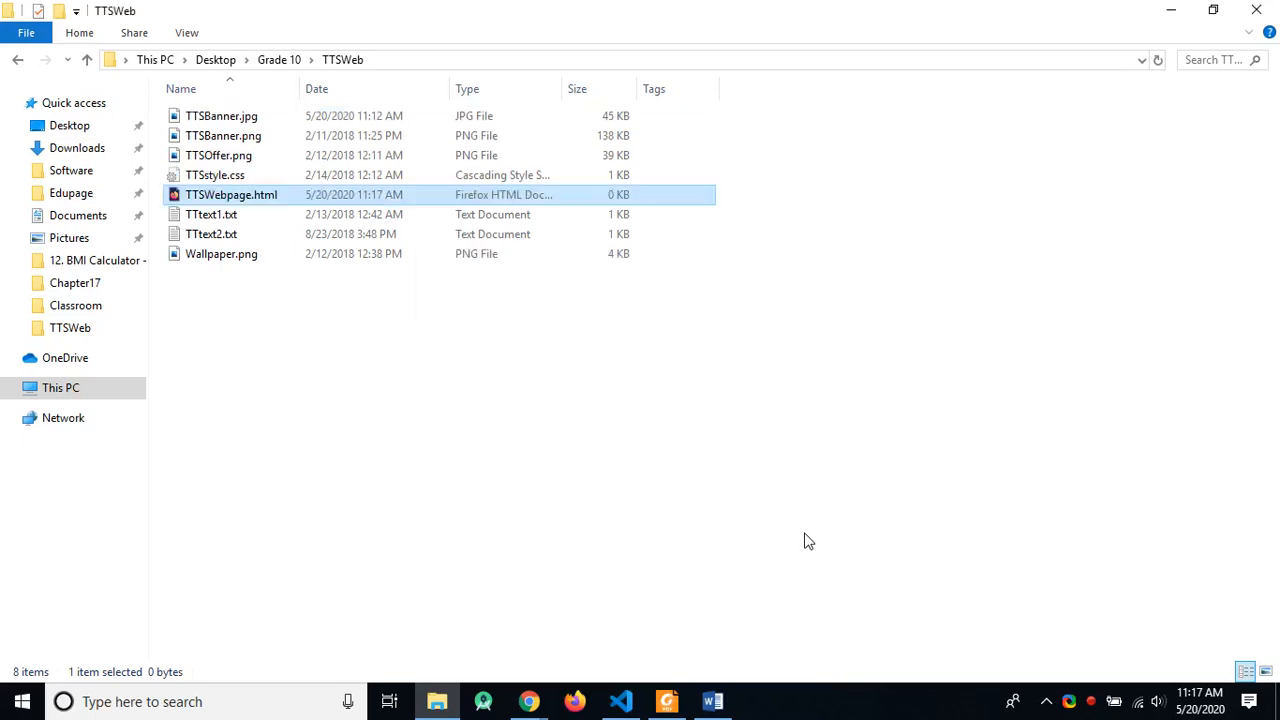
key(alt+Tab)
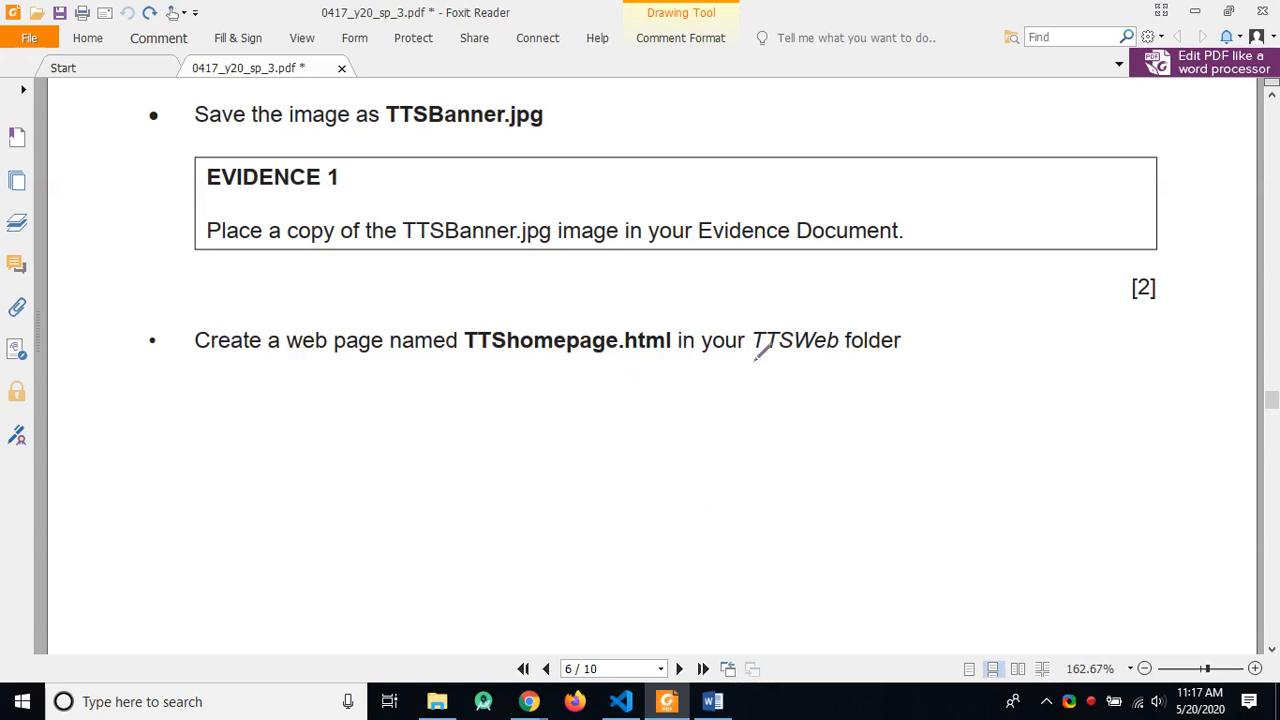
Step: Rename the web page file from TTSWebpage.html to TTShomepage.html
key(alt+Tab)
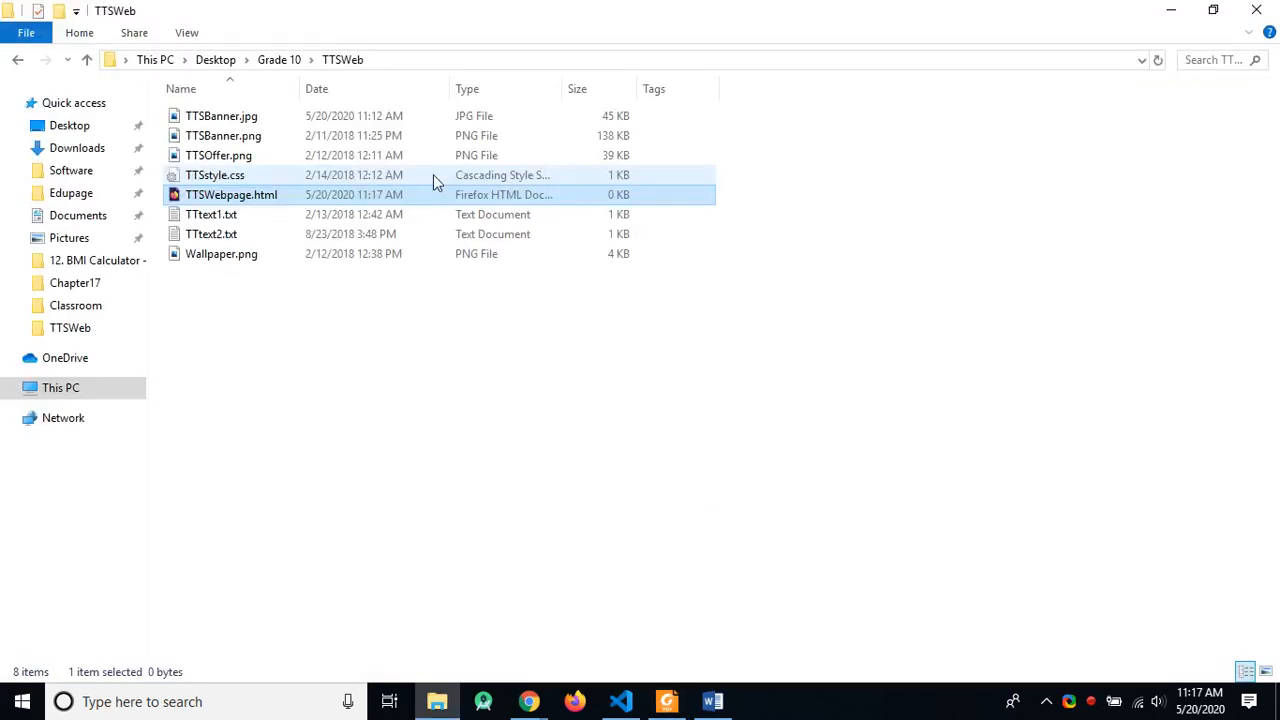
key(F2)
key(Right)
key(Left)
key(Left)
key(Left)
key(Left)
key(BackSpace)
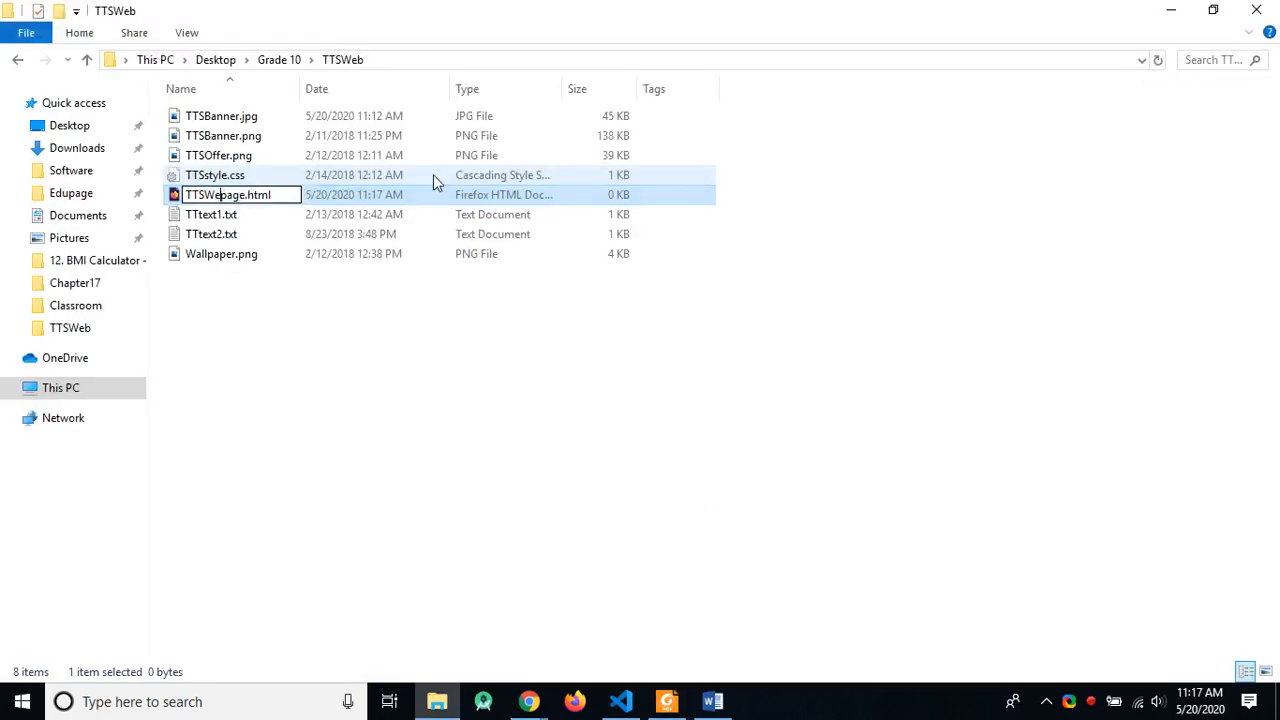
key(BackSpace)
key(BackSpace)
text(home)
key(Return)
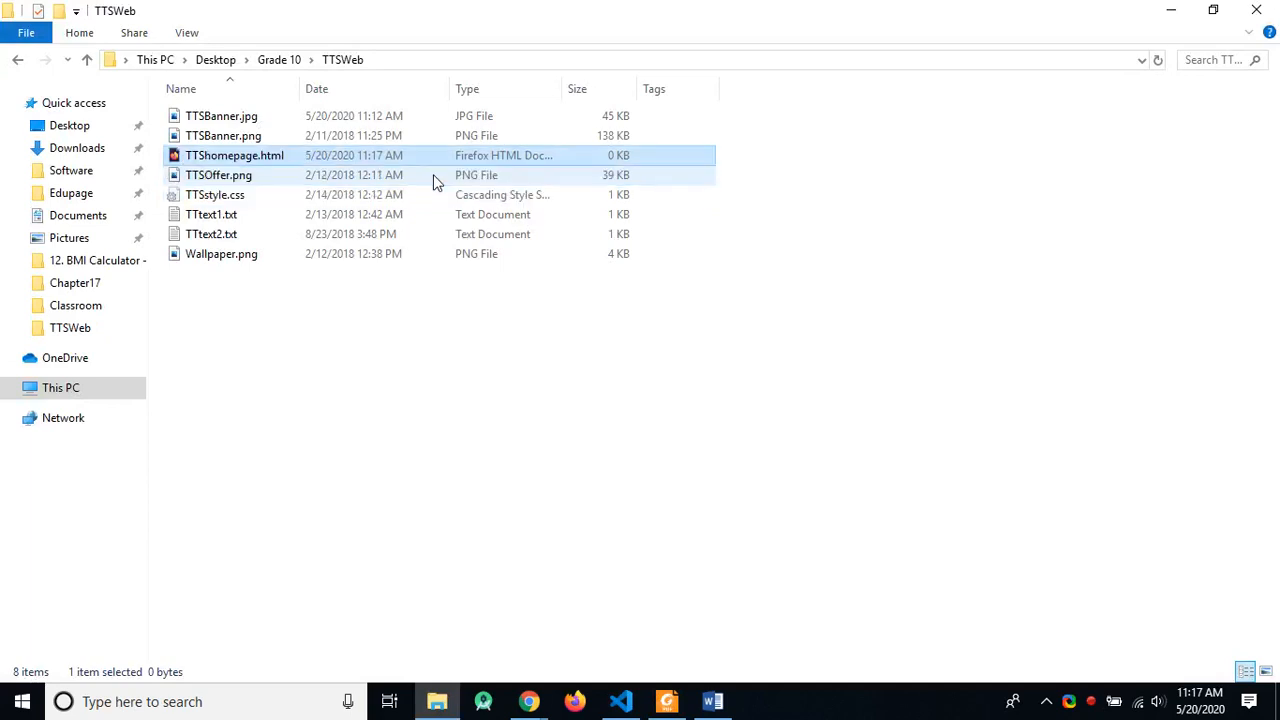
Step: Open Desktop > Grade 10 > TTSWeb as the VS Code workspace and select TTShomepage.html
click(621, 701)
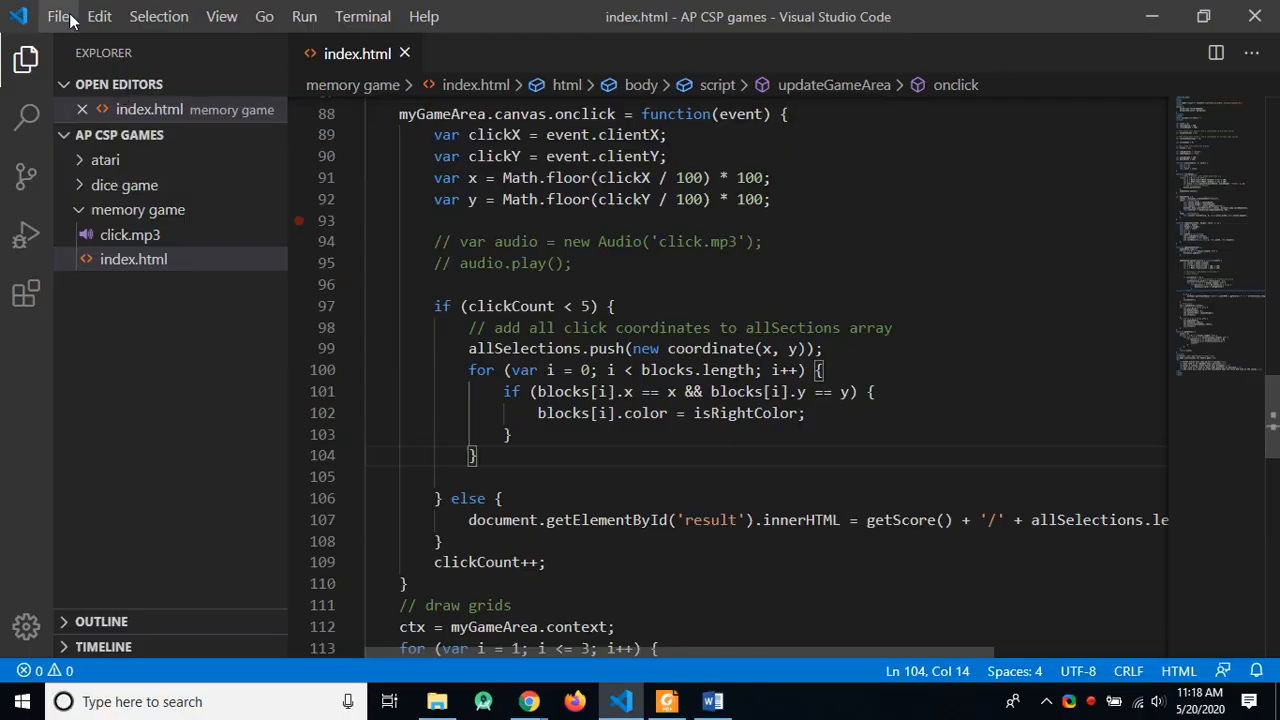
click(60, 16)
click(131, 152)
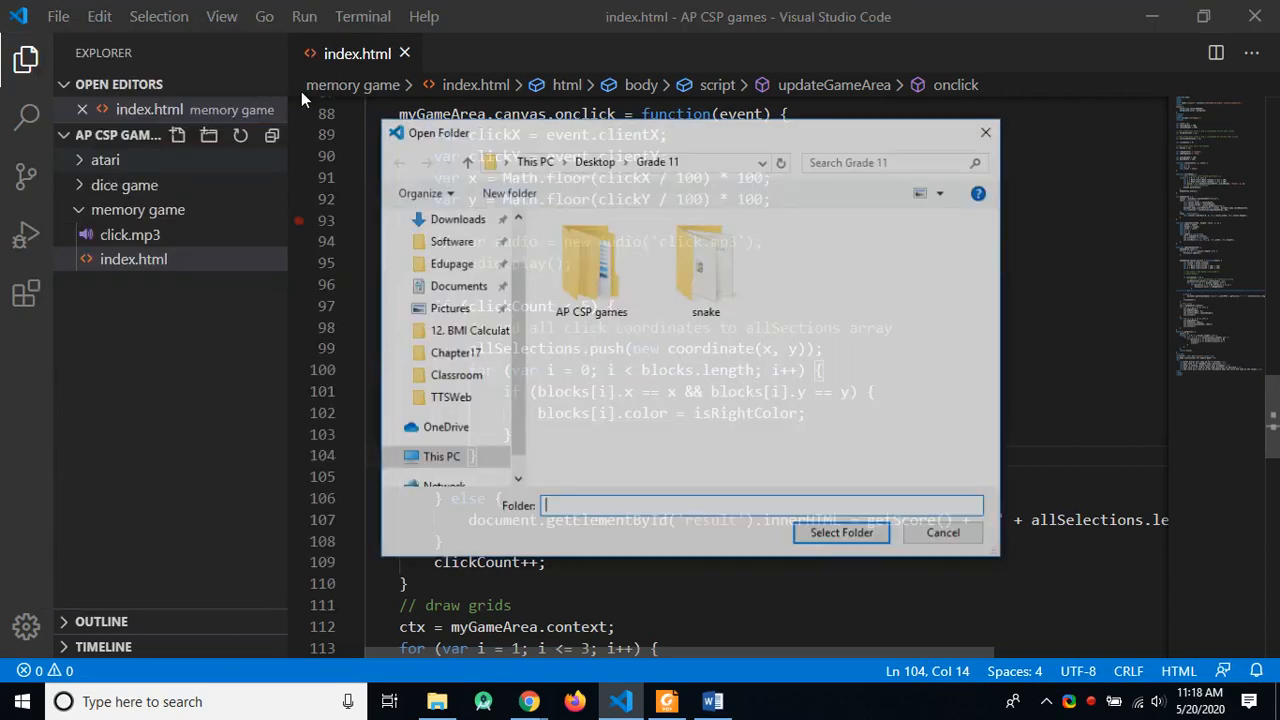
click(594, 161)
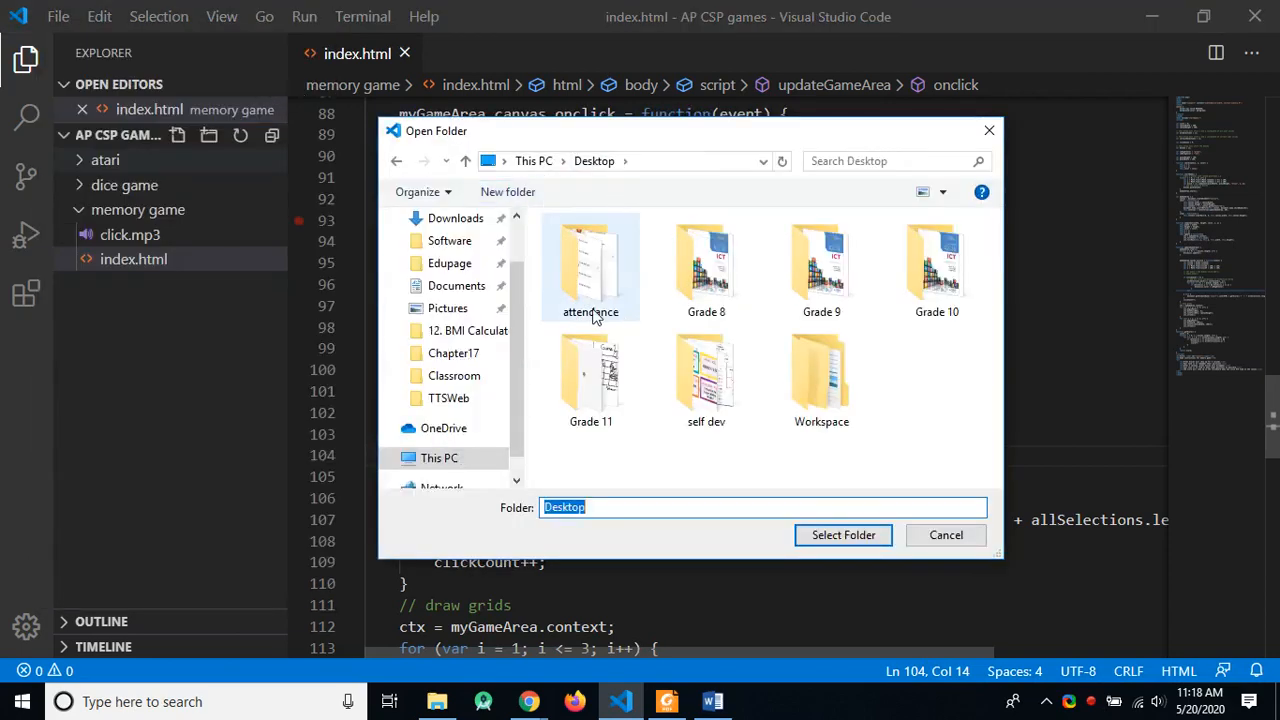
double_click(936, 265)
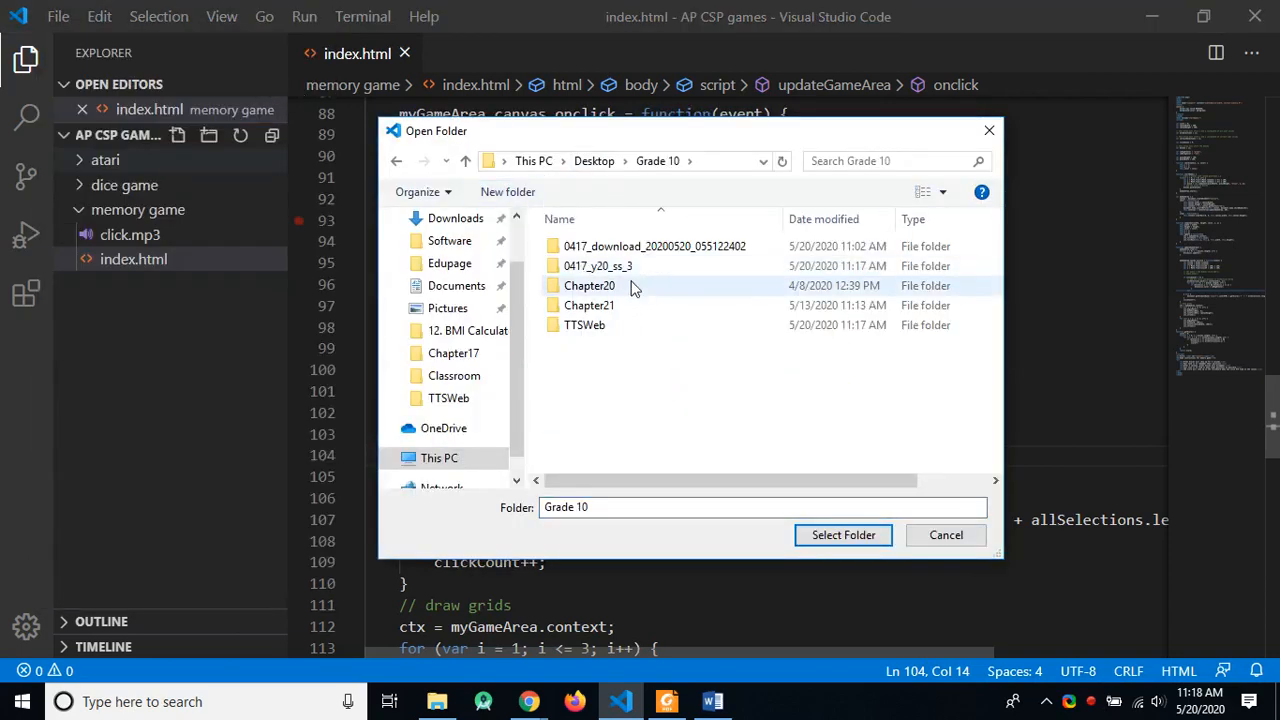
double_click(617, 328)
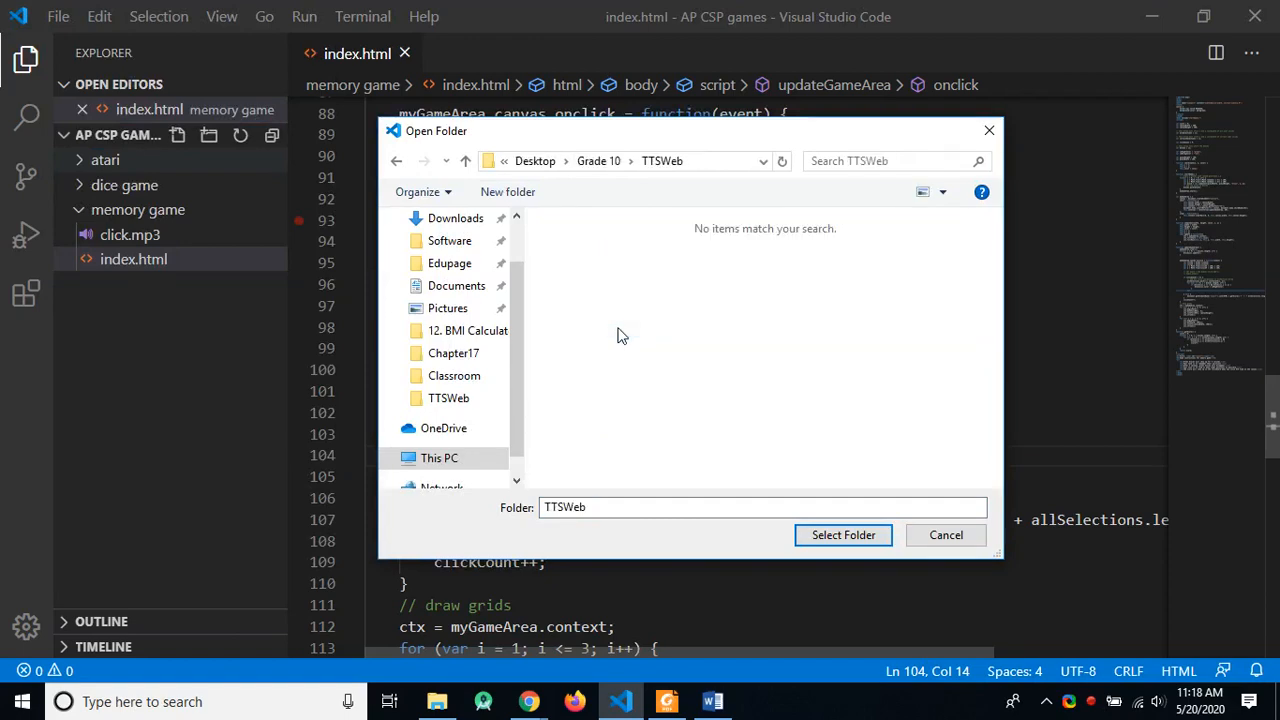
click(841, 534)
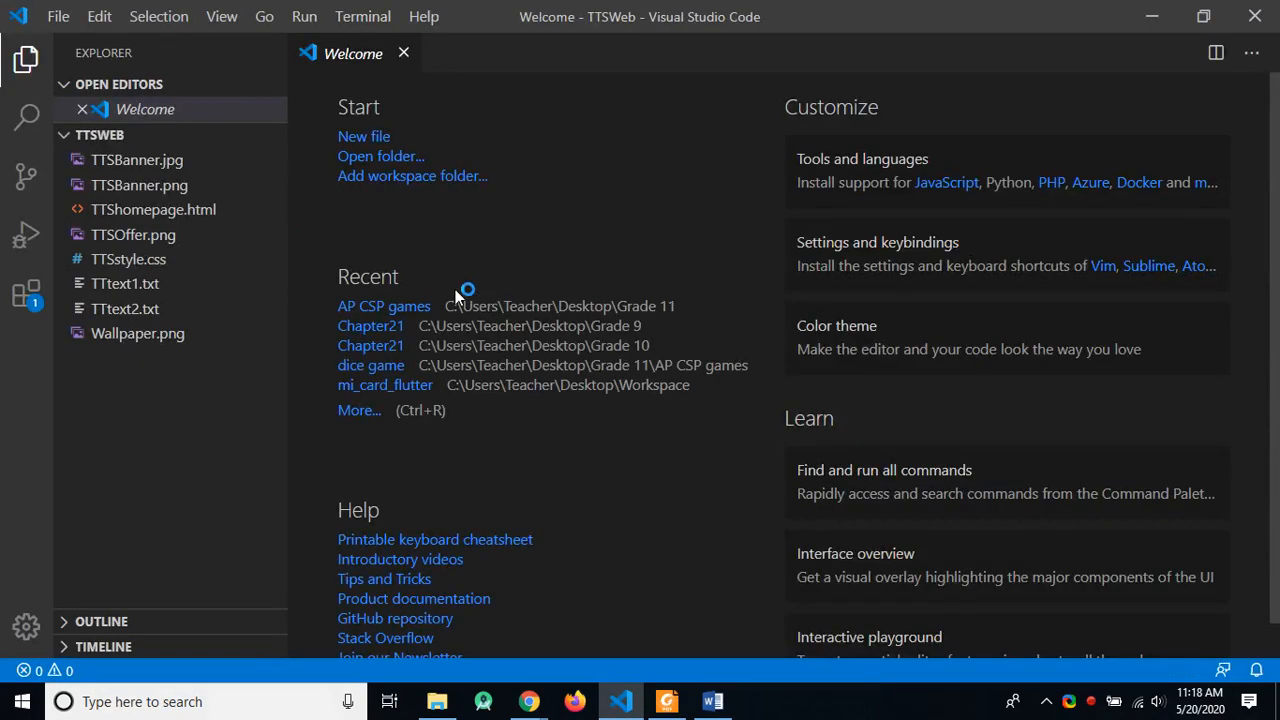
click(404, 54)
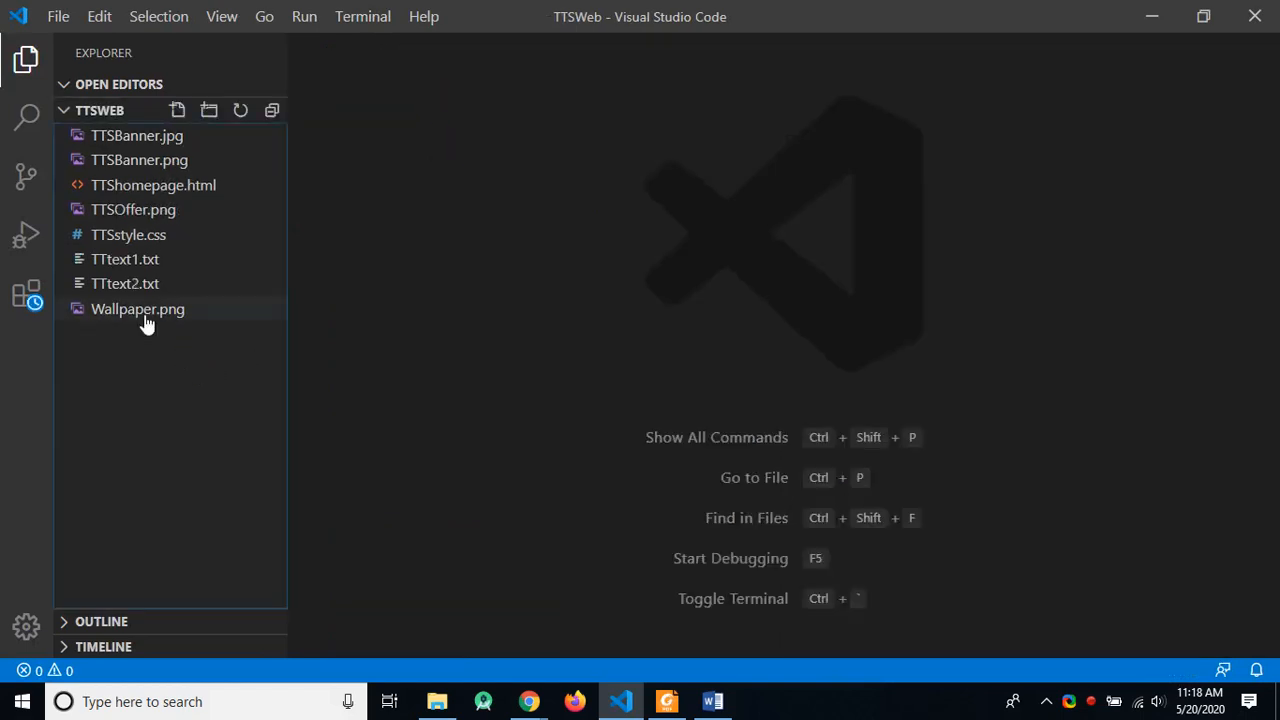
click(168, 189)
Step: Return to Foxit Reader and scroll to page 7's required table layout for the web page
key(alt+Tab)
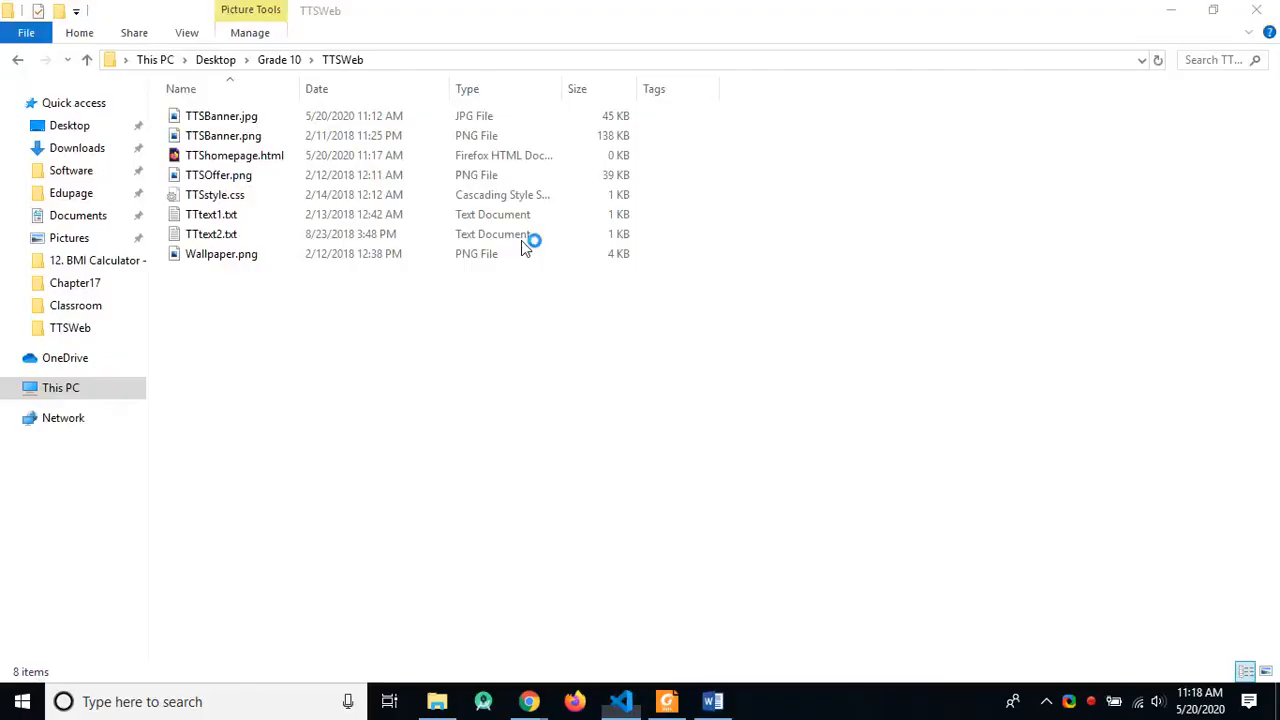
key(alt+Tab)
key(Tab)
scroll(585, 335, down, 10)
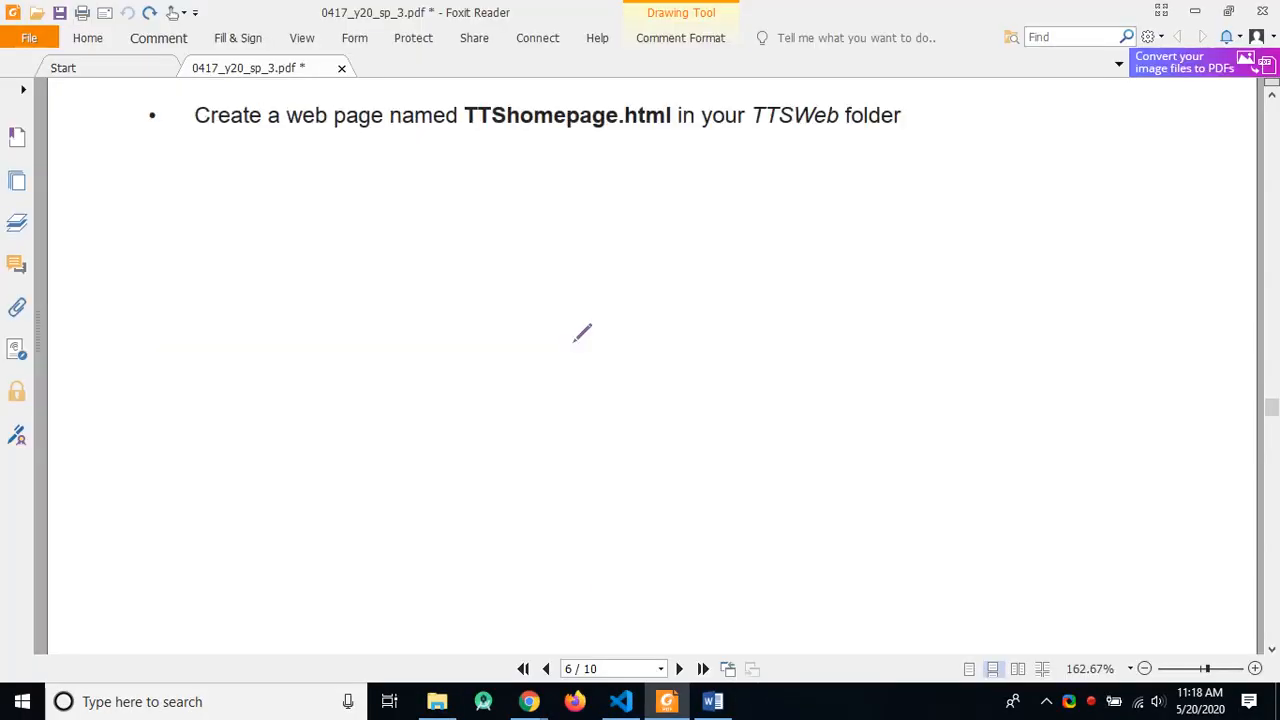
scroll(585, 335, down, 1)
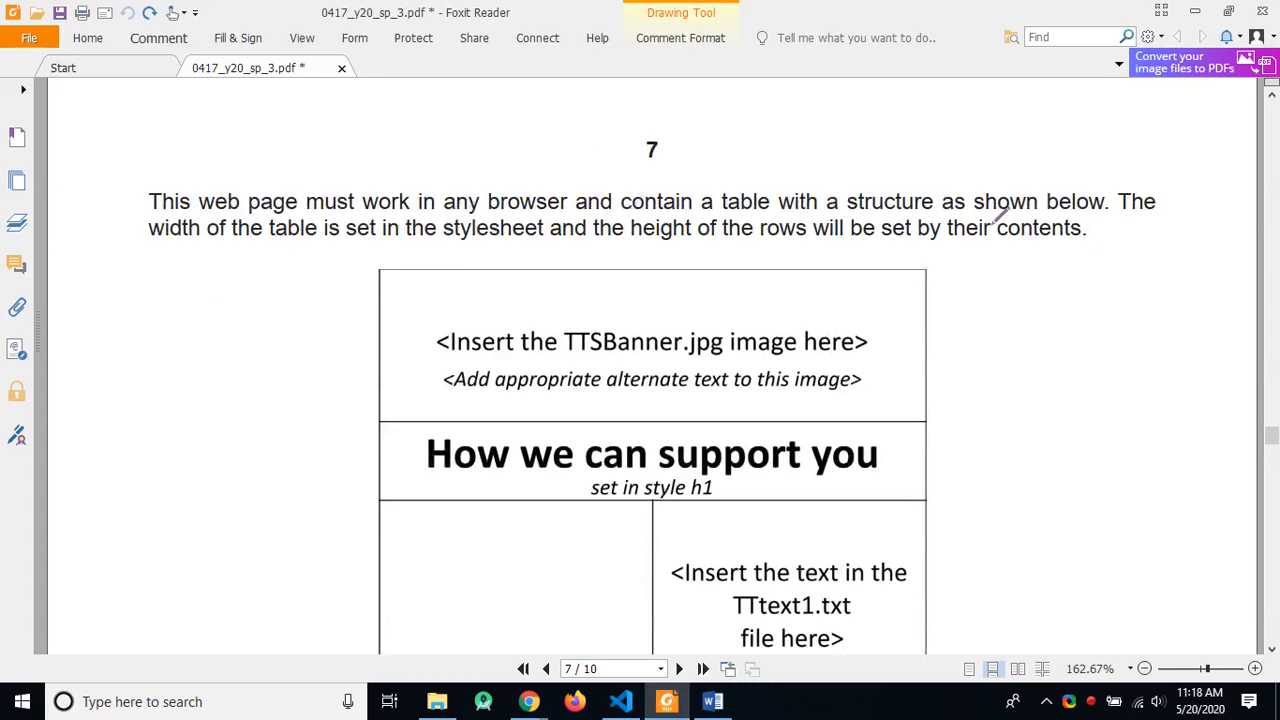
scroll(1010, 250, down, 3)
scroll(1027, 278, up, 1)
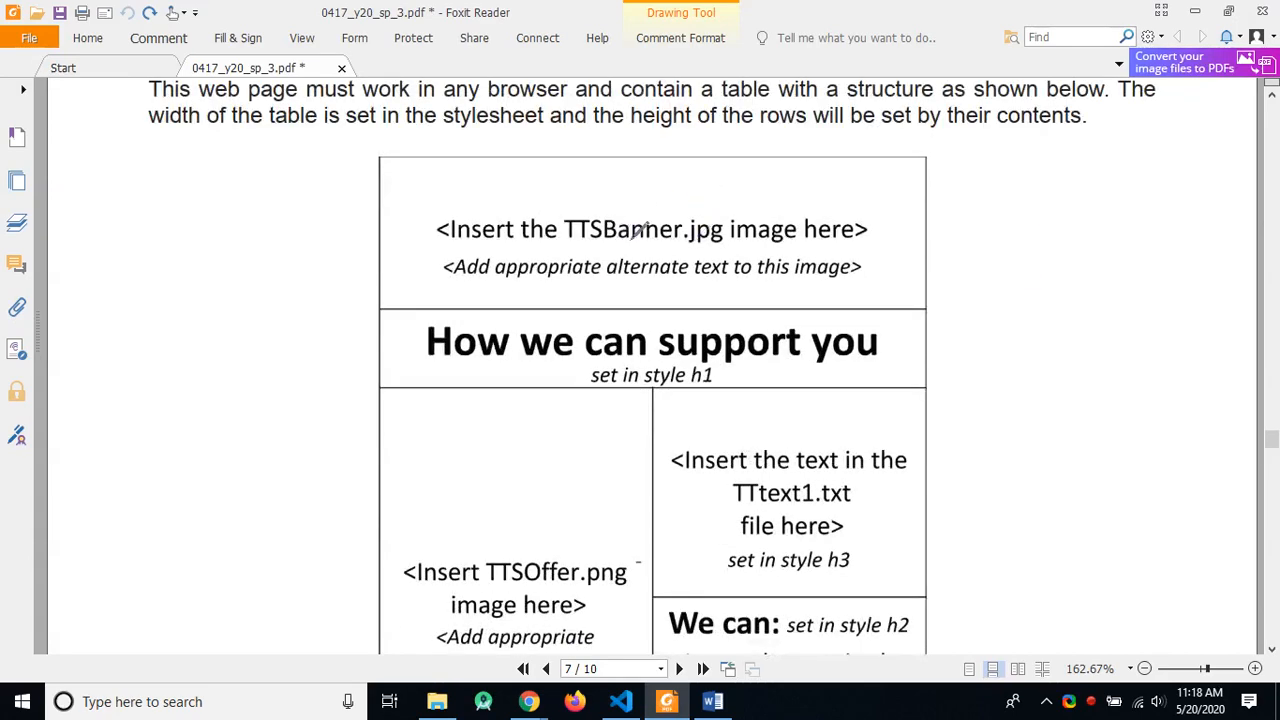
scroll(918, 313, up, 2)
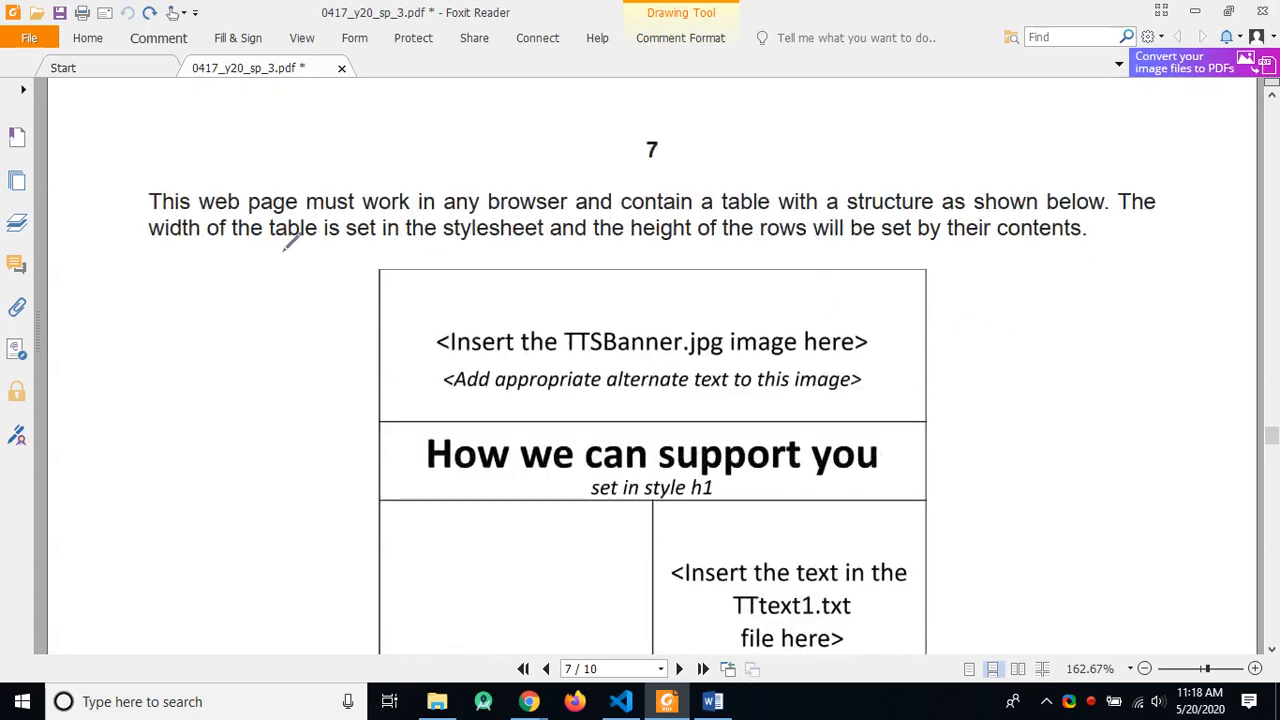